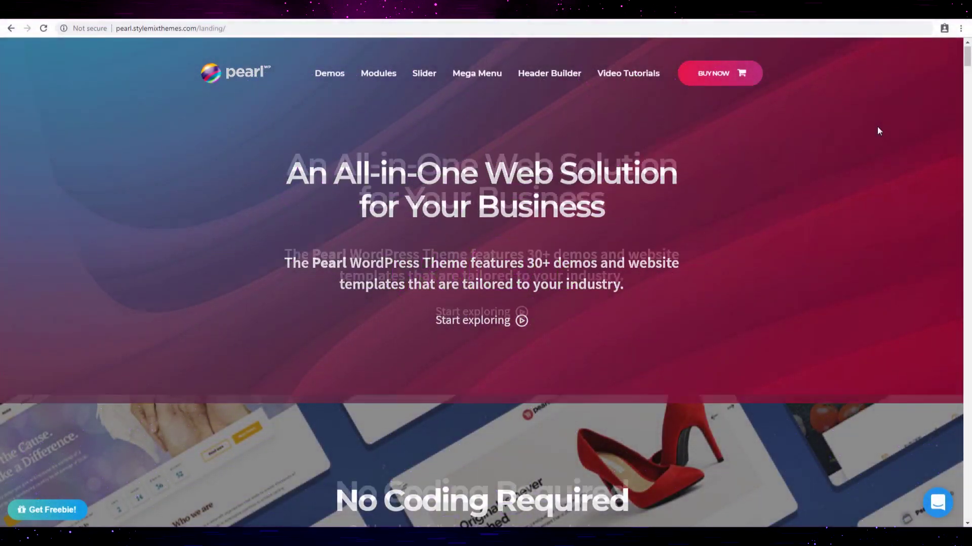
pyautogui.scroll(-5, 877, 126)
pyautogui.scroll(5, 877, 127)
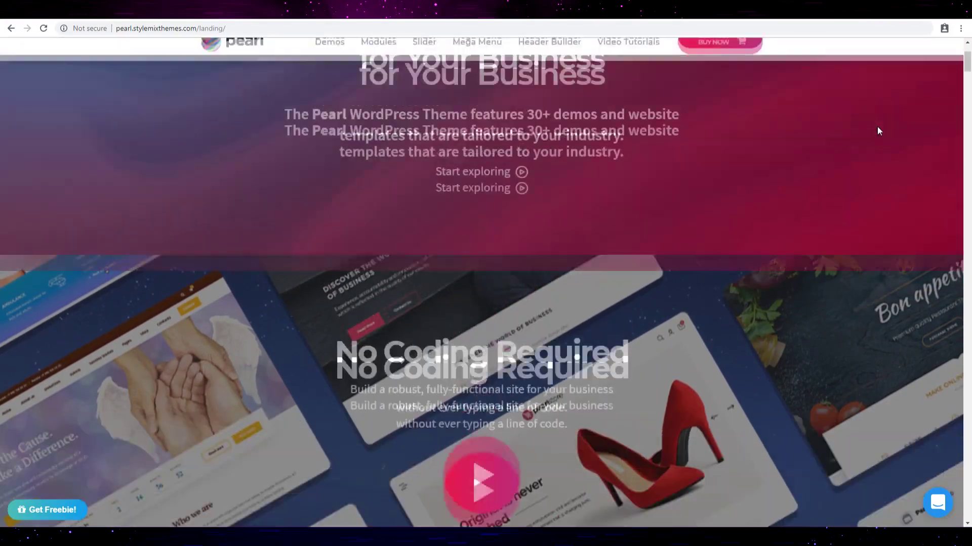
pyautogui.scroll(-2, 848, 163)
pyautogui.scroll(-4, 757, 182)
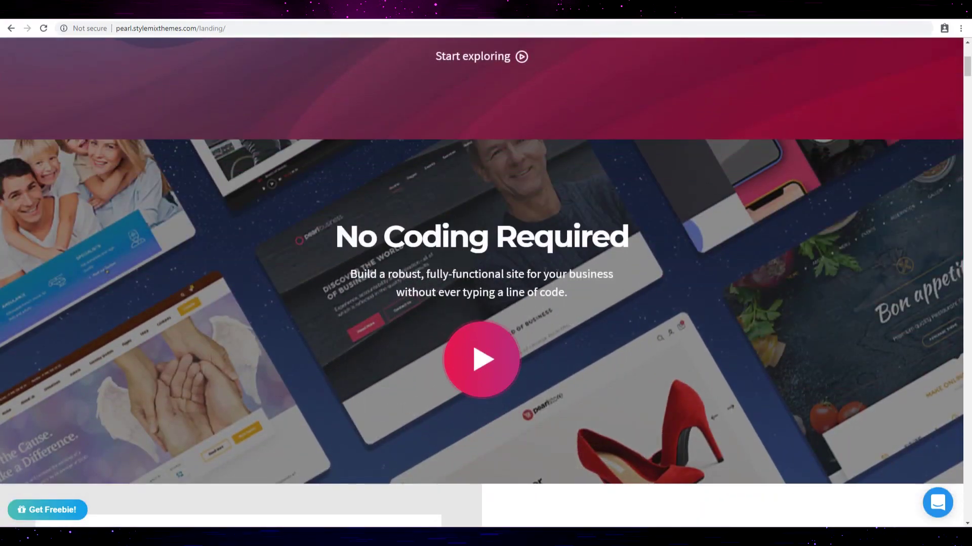
pyautogui.scroll(-4, 757, 182)
pyautogui.scroll(-4, 684, 228)
pyautogui.scroll(-4, 613, 262)
pyautogui.scroll(-1, 614, 261)
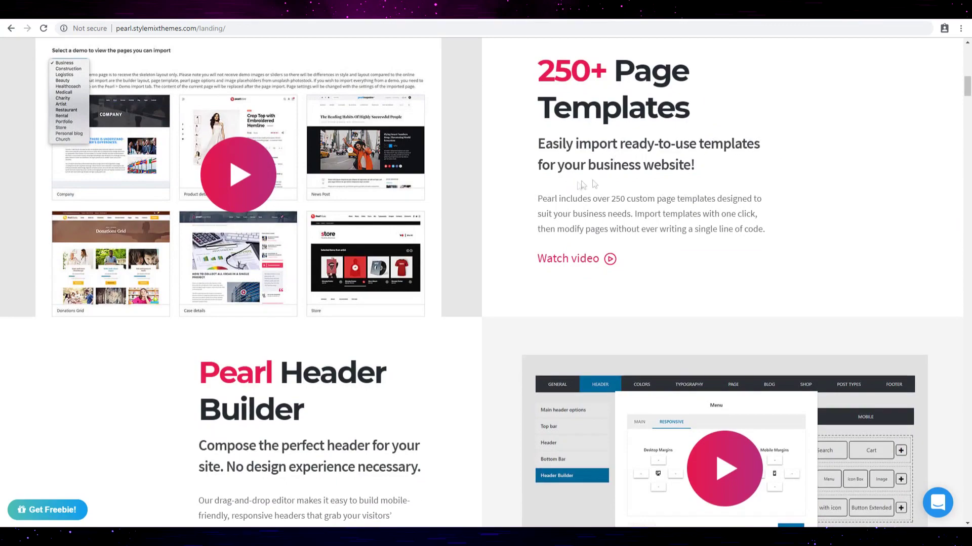
pyautogui.scroll(-3, 425, 310)
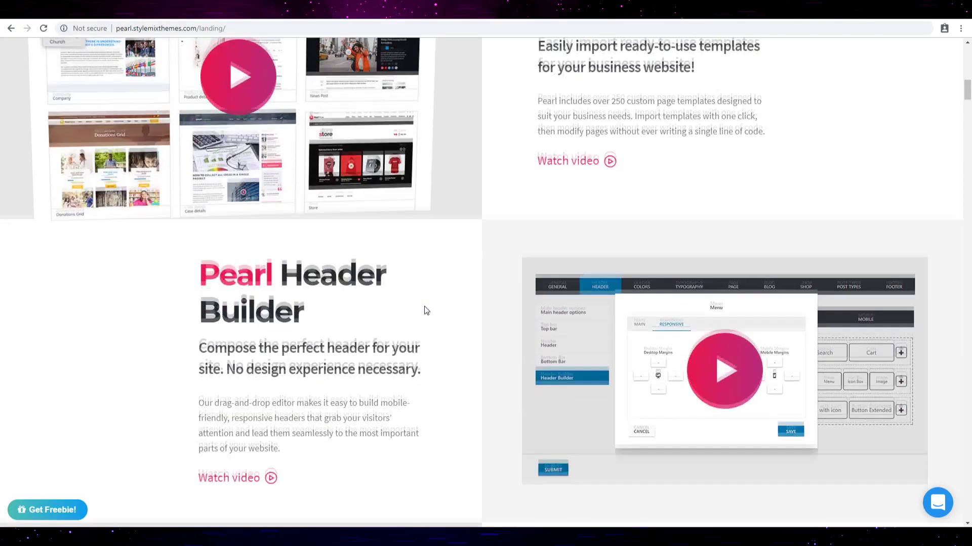
pyautogui.scroll(-2, 425, 310)
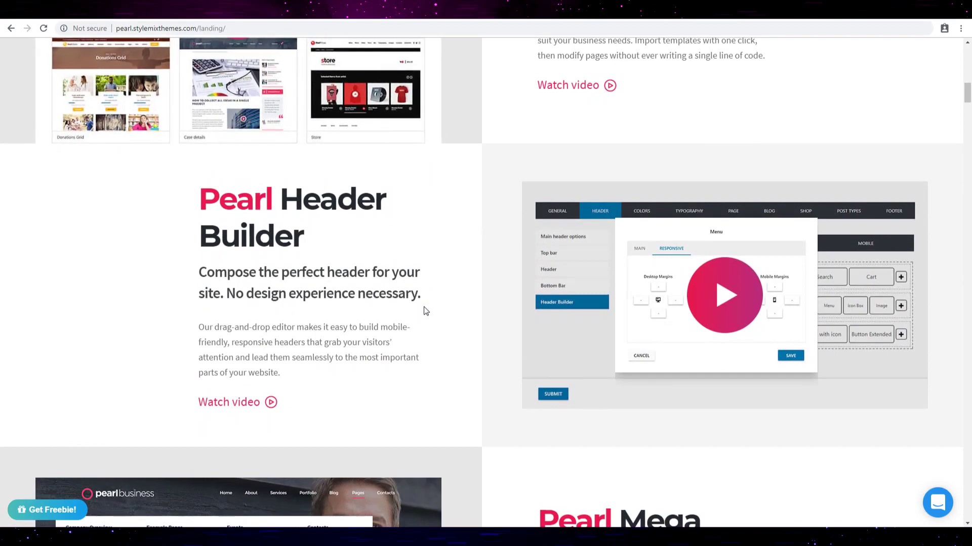
pyautogui.scroll(-1, 425, 310)
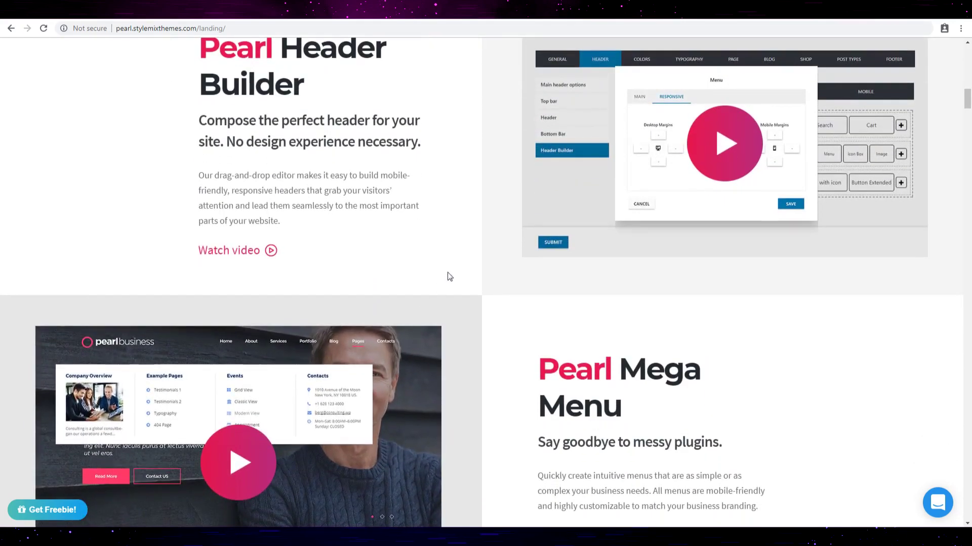
pyautogui.scroll(-2, 448, 276)
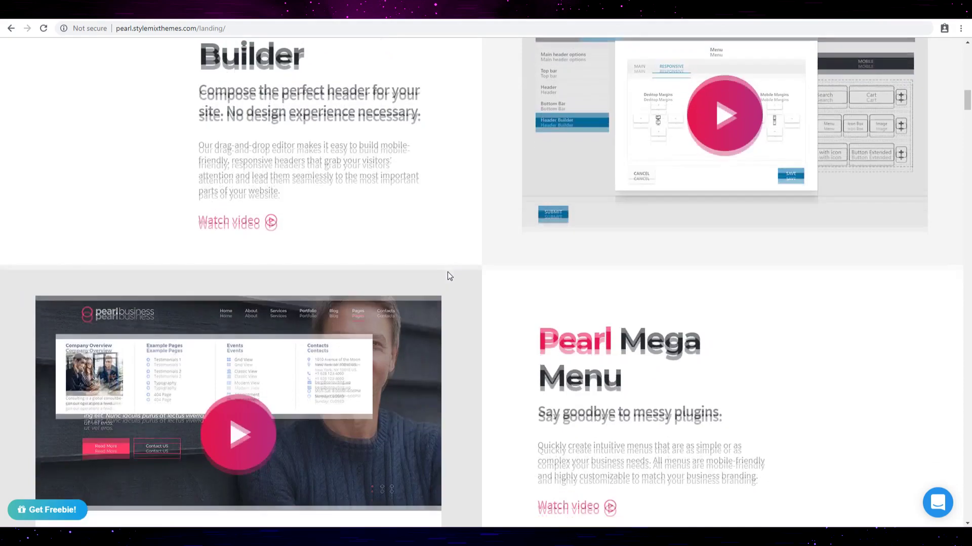
pyautogui.scroll(-2, 451, 267)
pyautogui.scroll(-2, 530, 266)
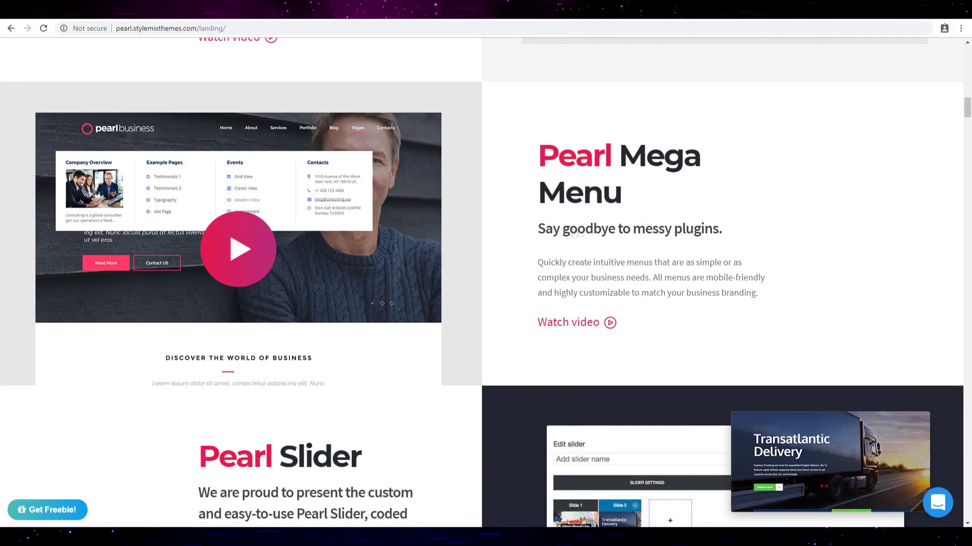
pyautogui.scroll(-1, 696, 235)
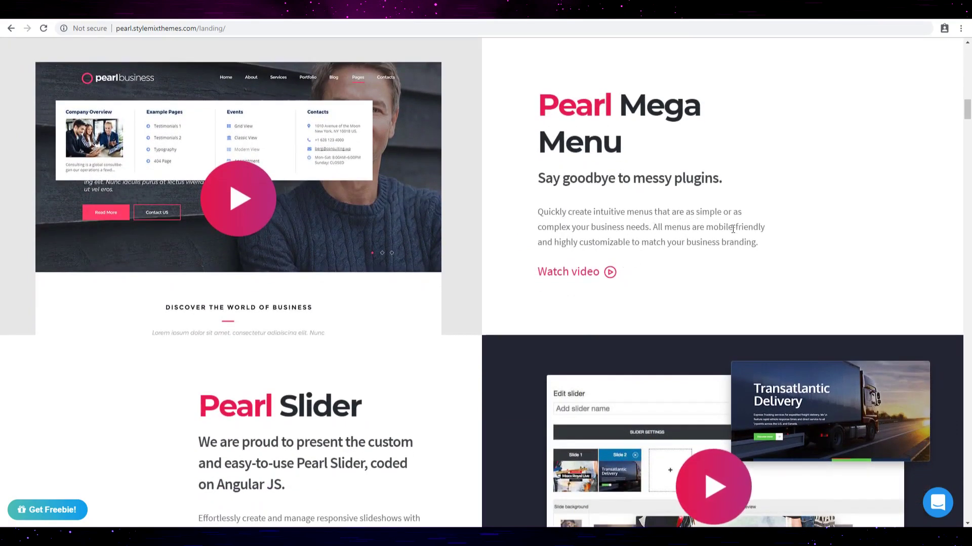
pyautogui.scroll(-2, 633, 252)
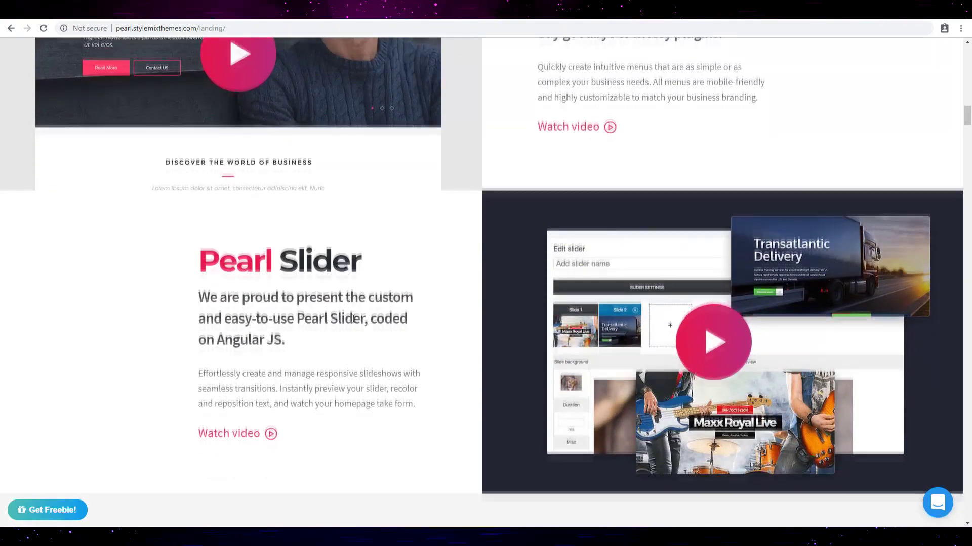
pyautogui.scroll(-2, 455, 304)
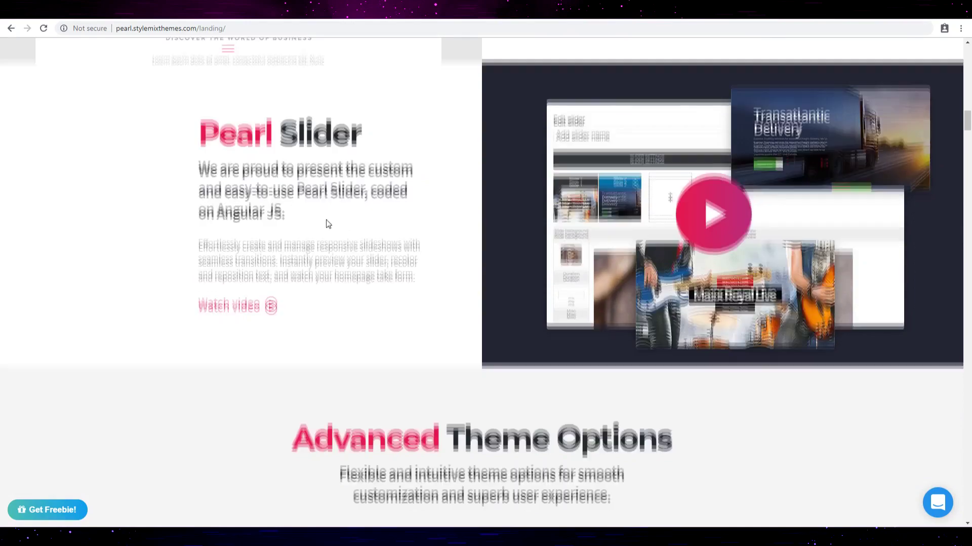
pyautogui.scroll(-2, 340, 221)
pyautogui.scroll(-2, 304, 243)
pyautogui.scroll(-4, 226, 265)
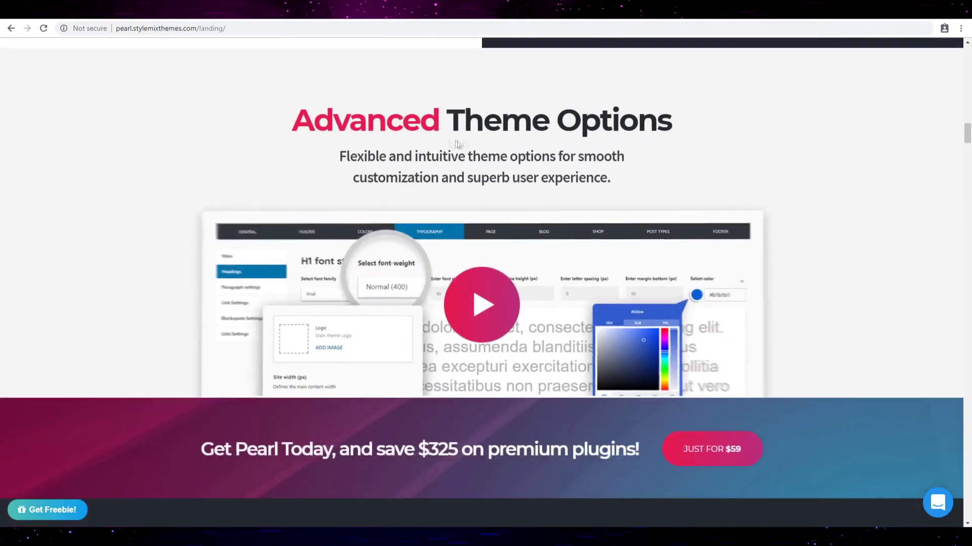
# Play the Theme Options video muted, skip ahead past the Boxed layout part, then close it
pyautogui.click(483, 320)
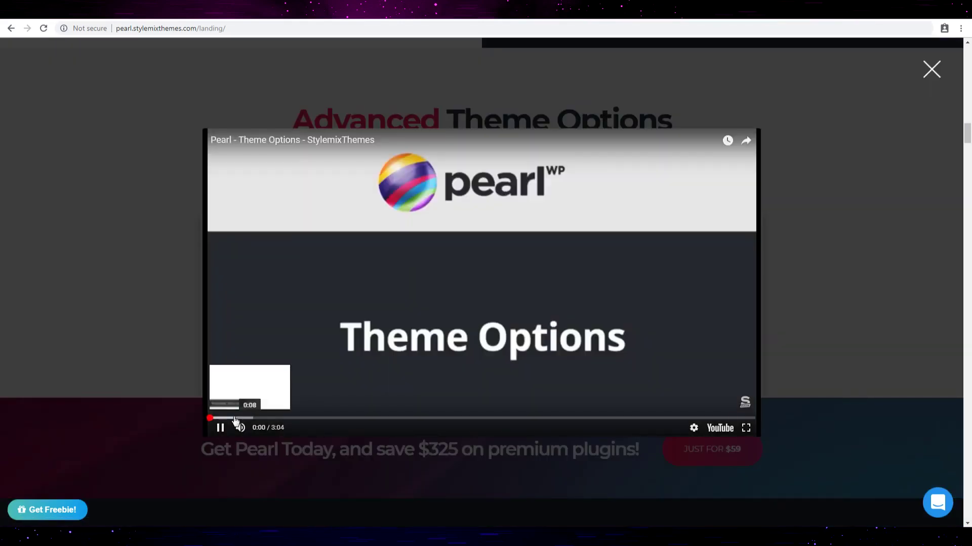
pyautogui.click(221, 427)
pyautogui.click(240, 428)
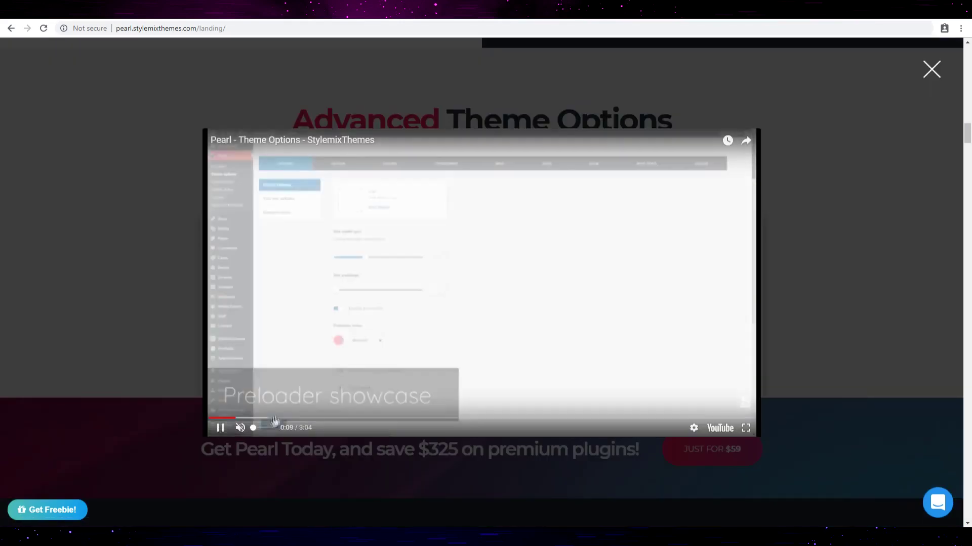
pyautogui.click(266, 417)
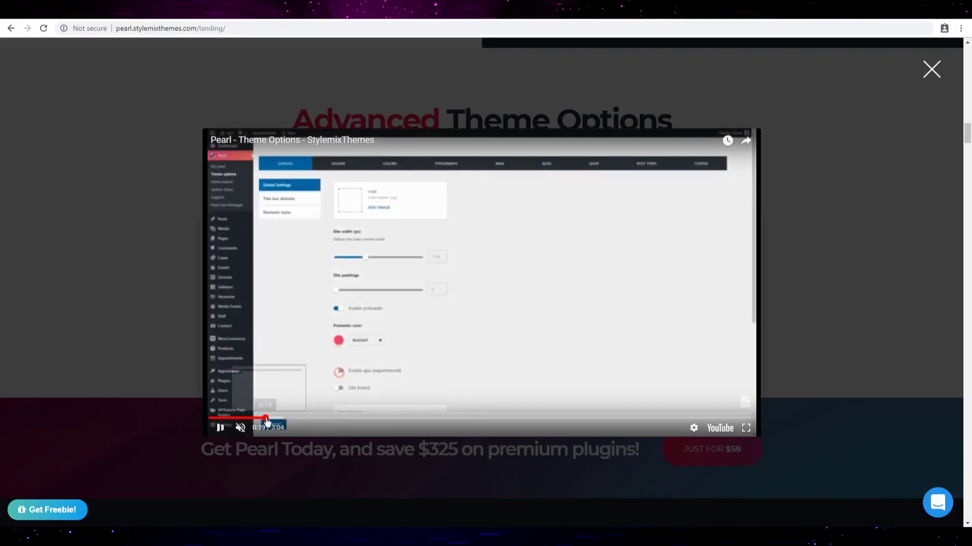
pyautogui.click(297, 418)
pyautogui.click(396, 418)
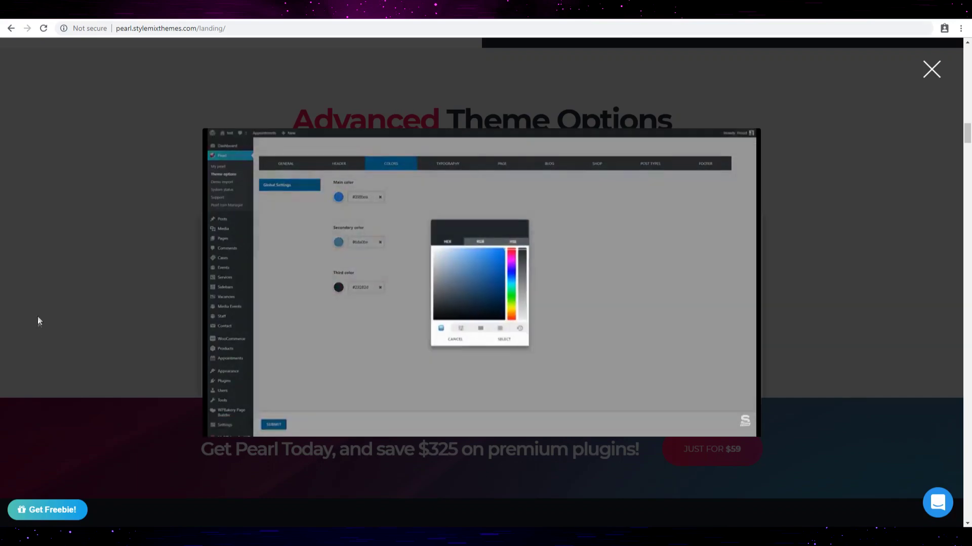
pyautogui.click(49, 279)
pyautogui.scroll(-4, 142, 343)
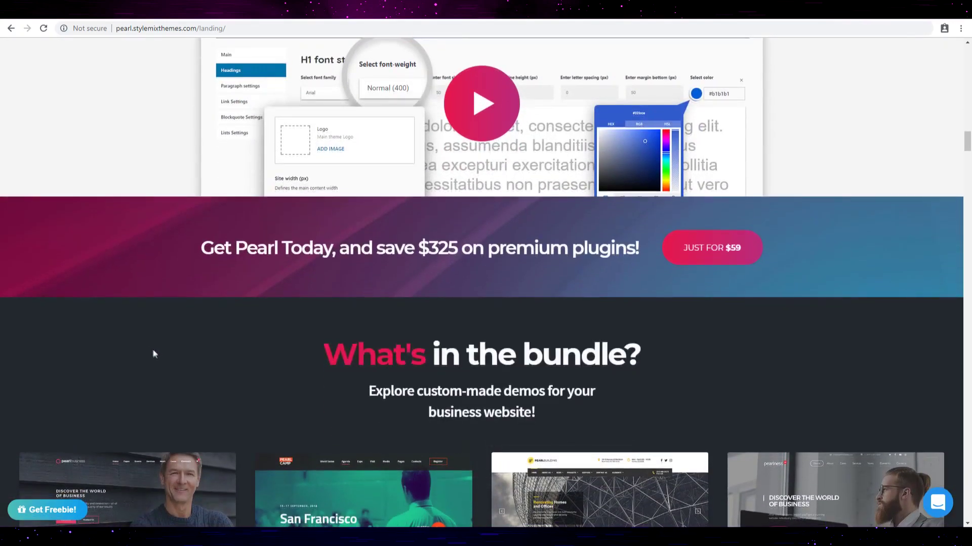
pyautogui.scroll(1, 152, 349)
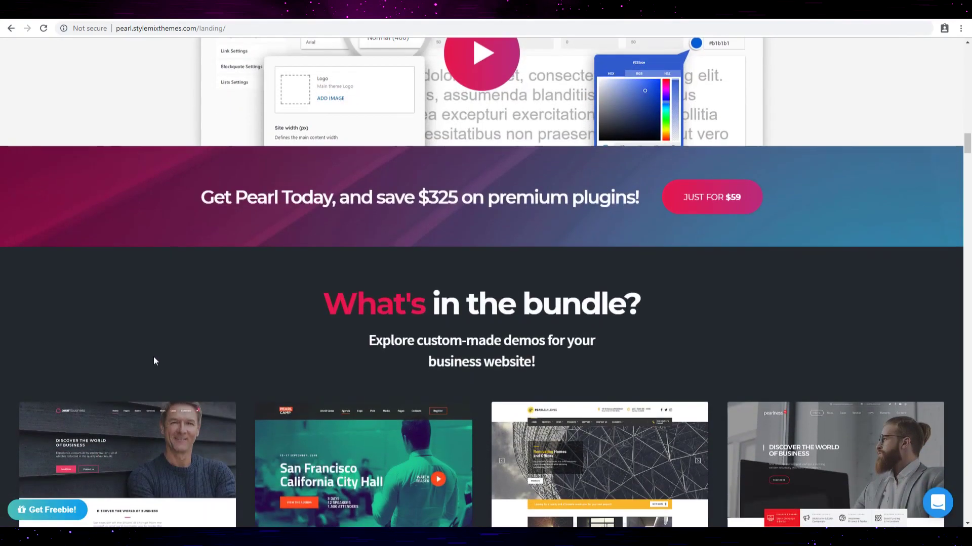
pyautogui.scroll(3, 154, 357)
pyautogui.scroll(-3, 154, 357)
pyautogui.scroll(-1, 154, 357)
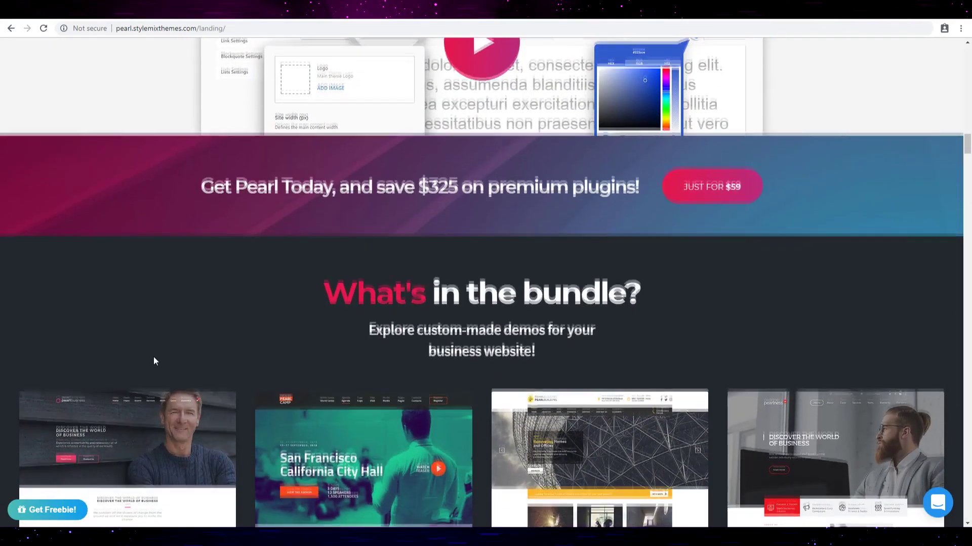
pyautogui.scroll(-2, 153, 357)
pyautogui.scroll(-2, 75, 394)
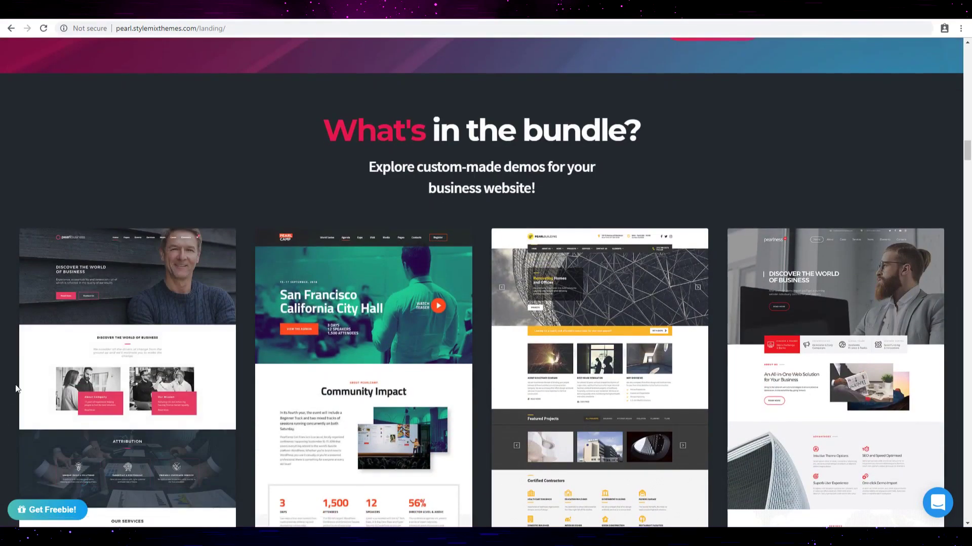
pyautogui.scroll(-1, 16, 387)
pyautogui.scroll(2, 15, 387)
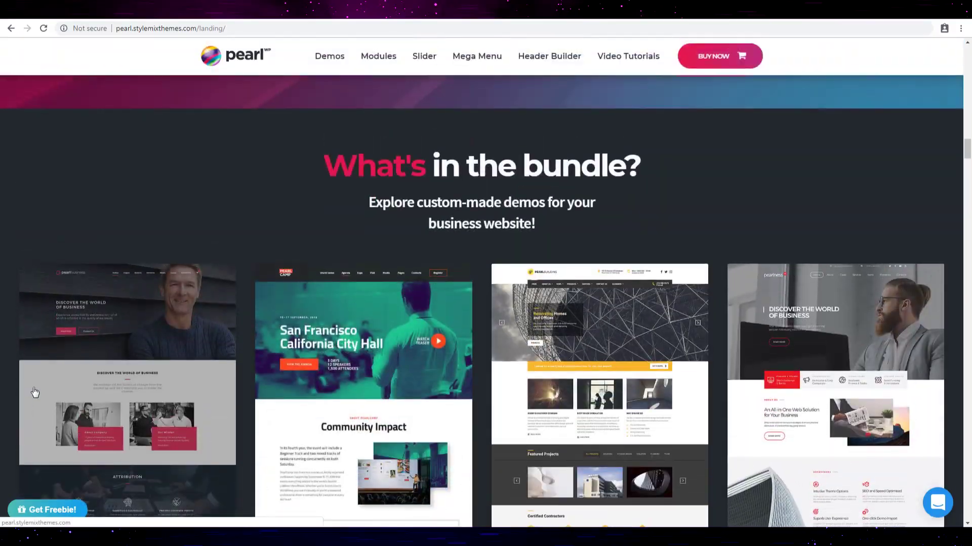
pyautogui.scroll(-3, 29, 392)
pyautogui.scroll(3, 28, 391)
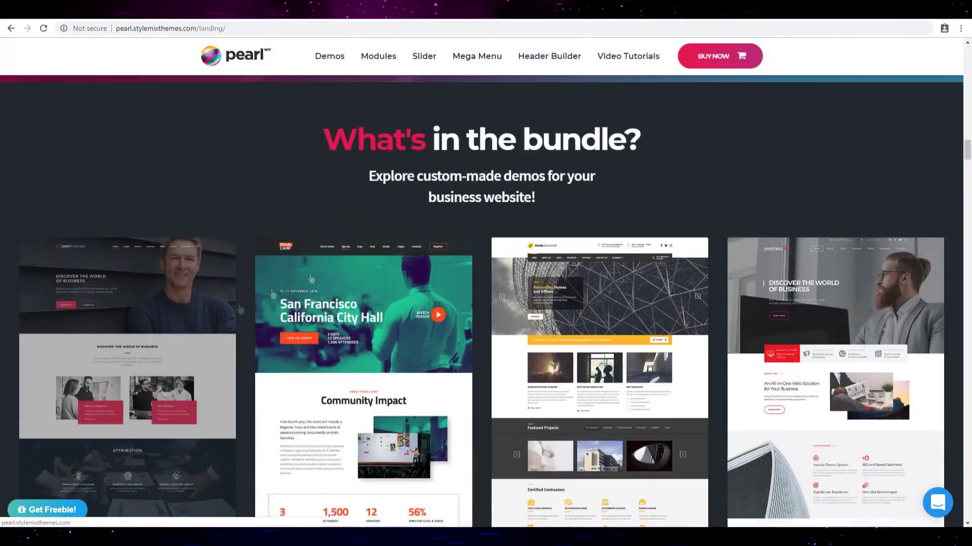
pyautogui.scroll(-5, 630, 217)
pyautogui.scroll(-5, 380, 303)
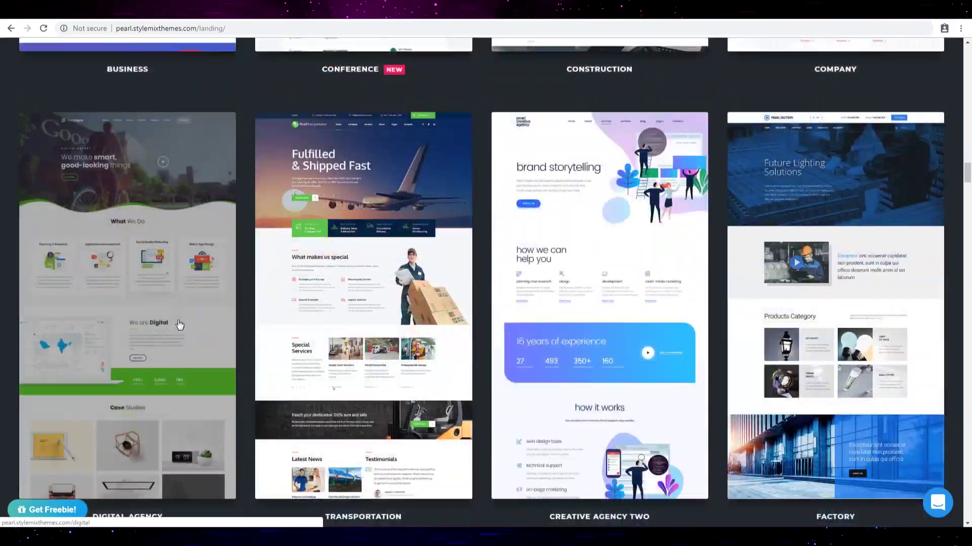
pyautogui.scroll(-5, 180, 325)
pyautogui.scroll(-5, 180, 325)
pyautogui.scroll(-5, 180, 326)
pyautogui.scroll(-5, 180, 326)
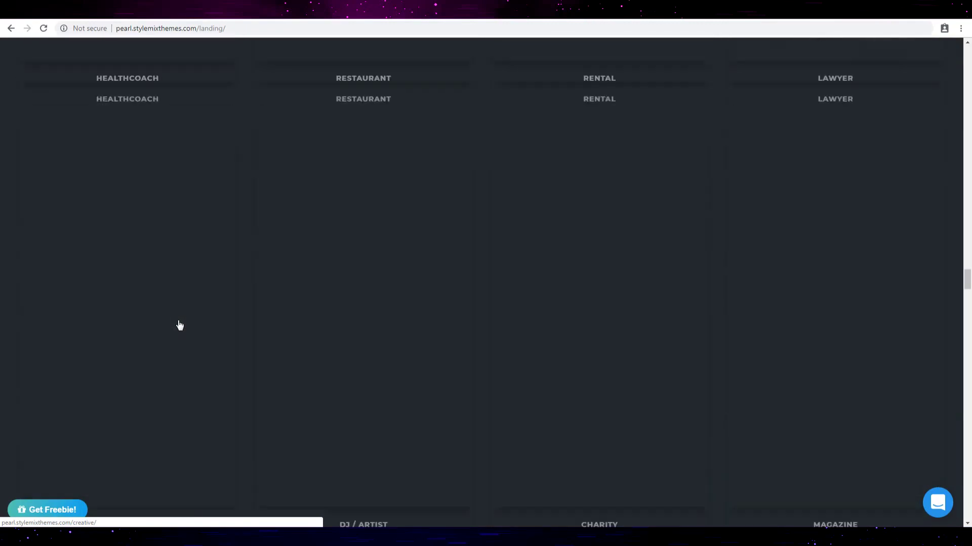
pyautogui.scroll(-3, 180, 326)
pyautogui.scroll(-5, 181, 326)
pyautogui.scroll(-2, 180, 326)
pyautogui.scroll(4, 177, 320)
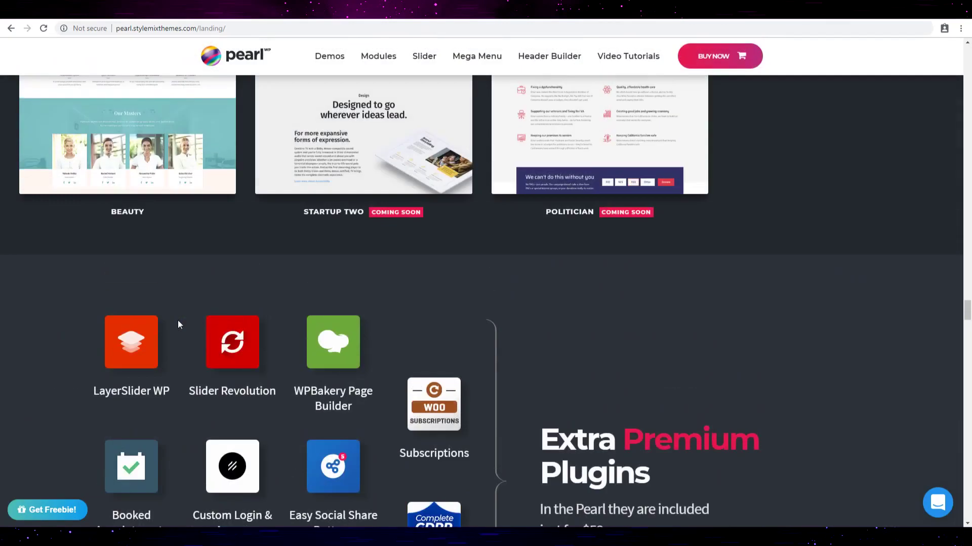
pyautogui.scroll(-2, 178, 320)
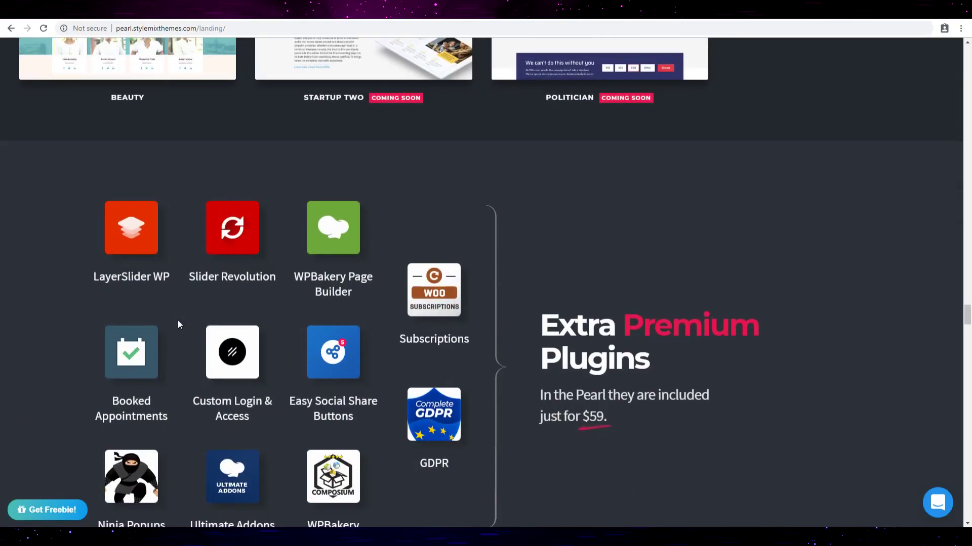
pyautogui.scroll(-1, 177, 320)
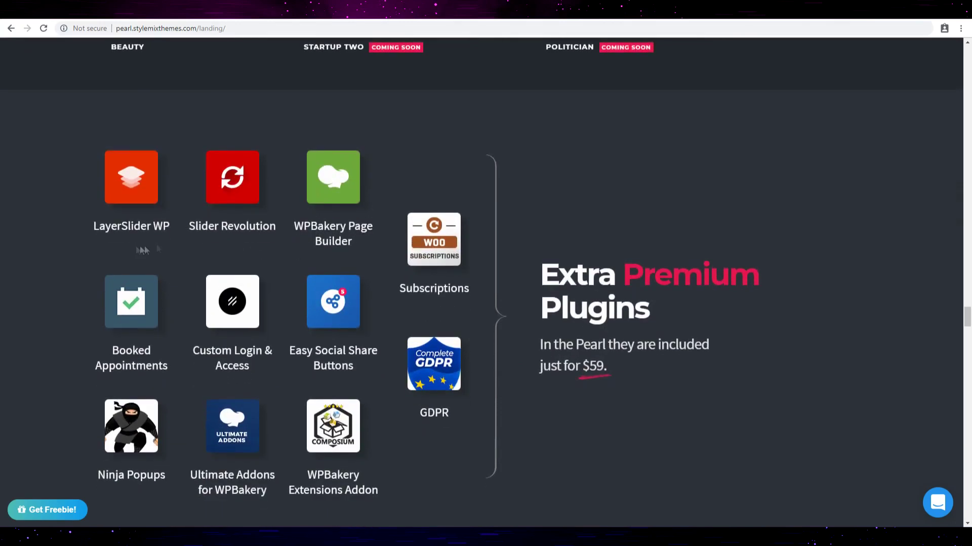
pyautogui.scroll(-1, 47, 285)
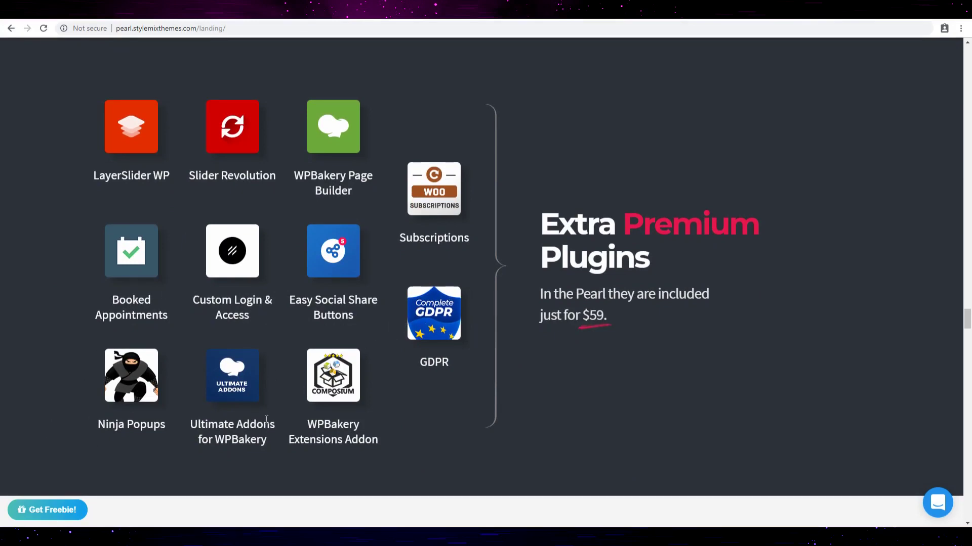
pyautogui.scroll(-1, 266, 420)
pyautogui.scroll(-3, 266, 420)
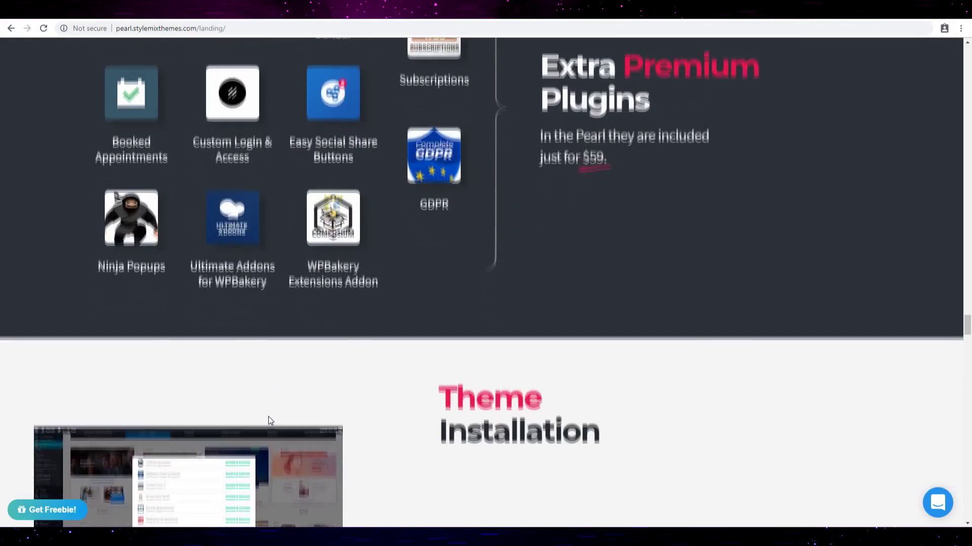
pyautogui.scroll(-2, 268, 417)
pyautogui.scroll(-1, 268, 417)
pyautogui.scroll(-3, 267, 417)
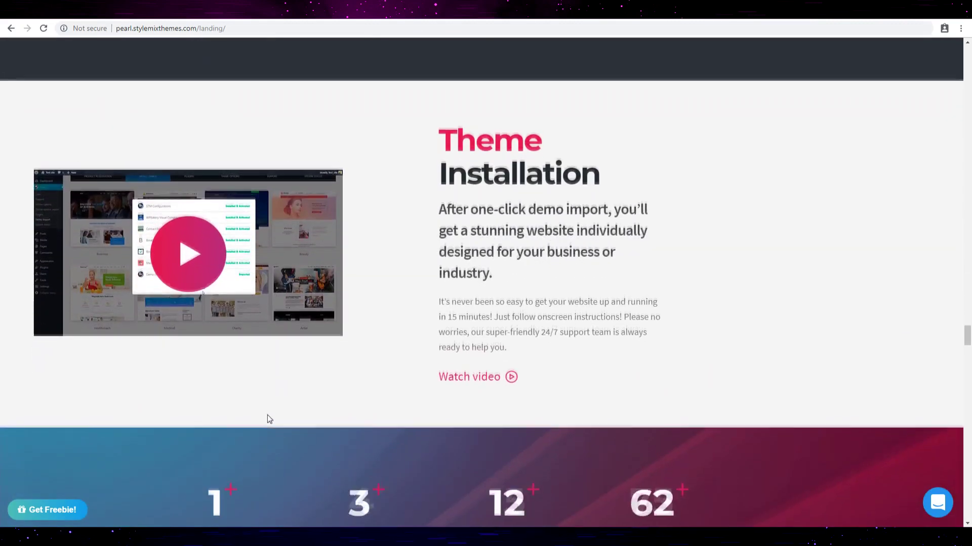
pyautogui.scroll(-1, 267, 415)
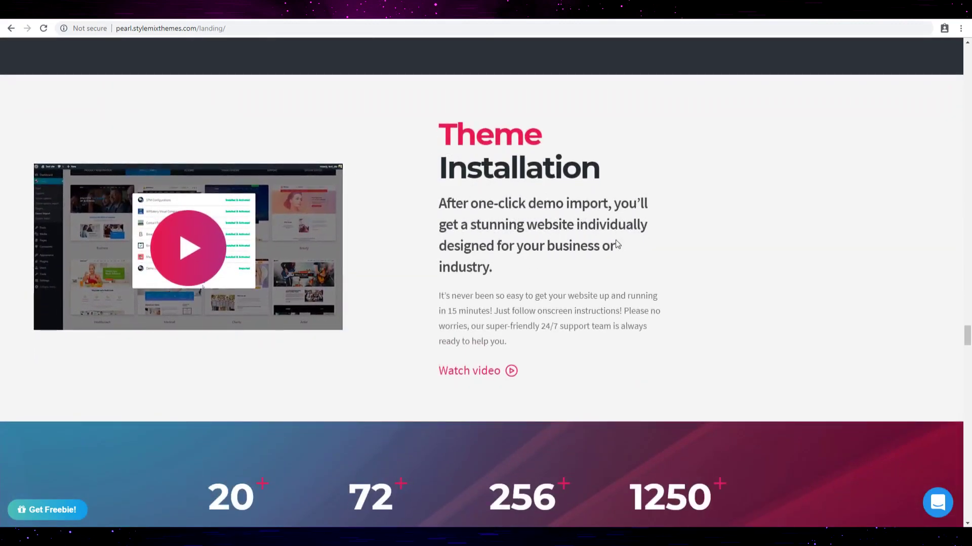
pyautogui.scroll(-2, 612, 269)
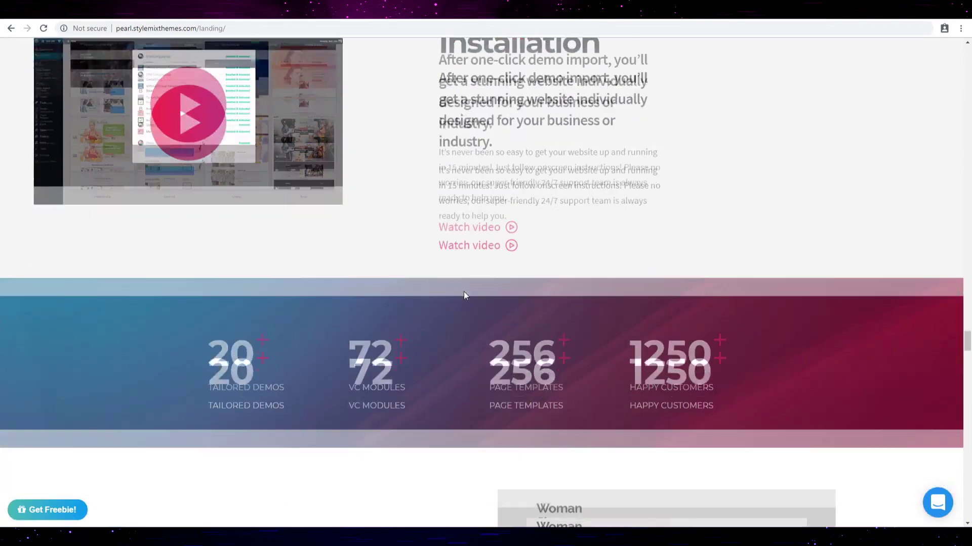
pyautogui.scroll(-3, 464, 292)
pyautogui.scroll(-3, 245, 314)
pyautogui.scroll(-2, 245, 314)
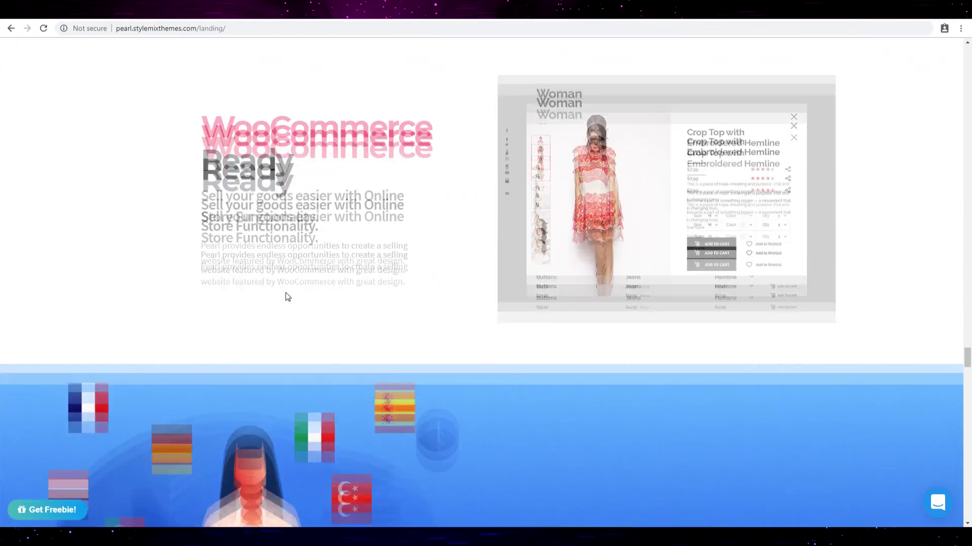
pyautogui.scroll(-3, 286, 296)
pyautogui.scroll(-4, 286, 296)
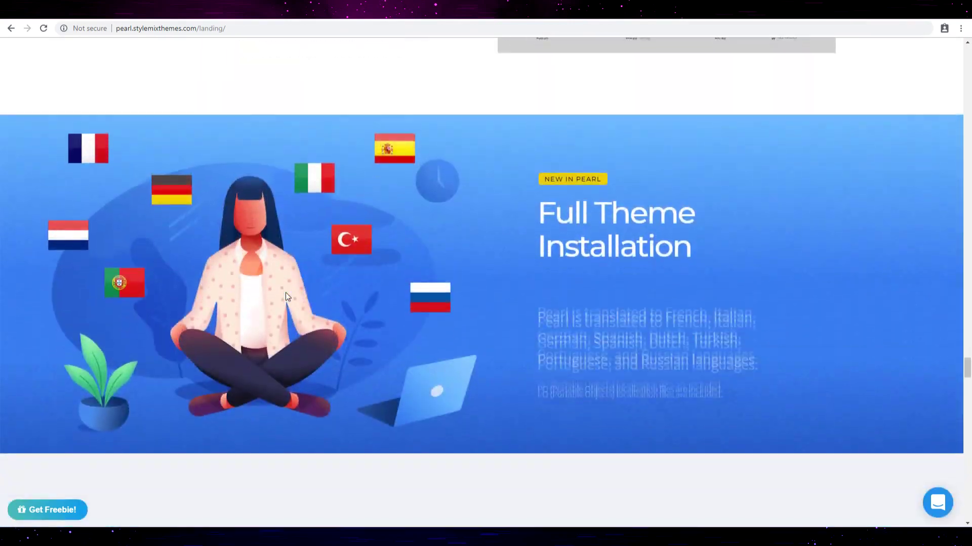
pyautogui.scroll(-4, 286, 297)
pyautogui.scroll(-2, 286, 297)
pyautogui.scroll(-5, 285, 297)
pyautogui.scroll(1, 285, 297)
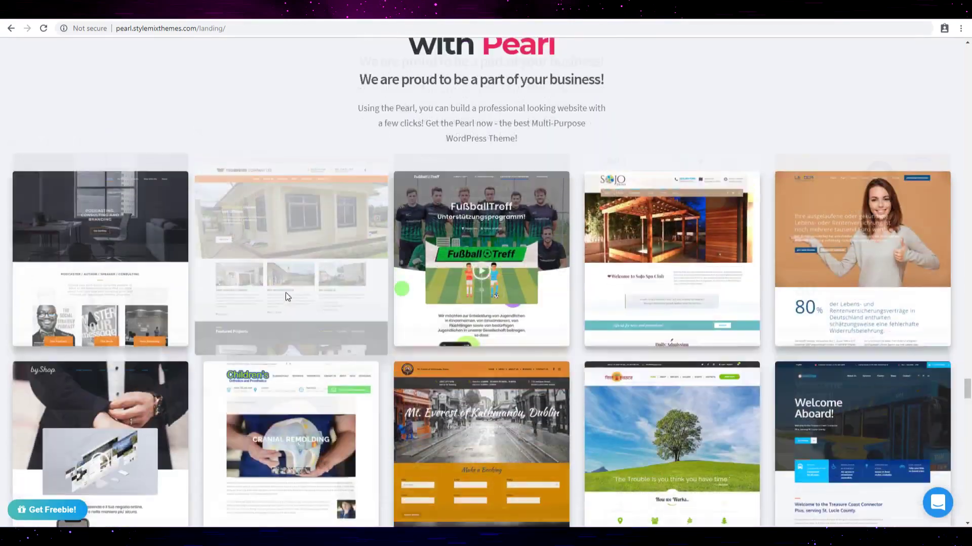
pyautogui.scroll(2, 326, 297)
pyautogui.scroll(-2, 326, 297)
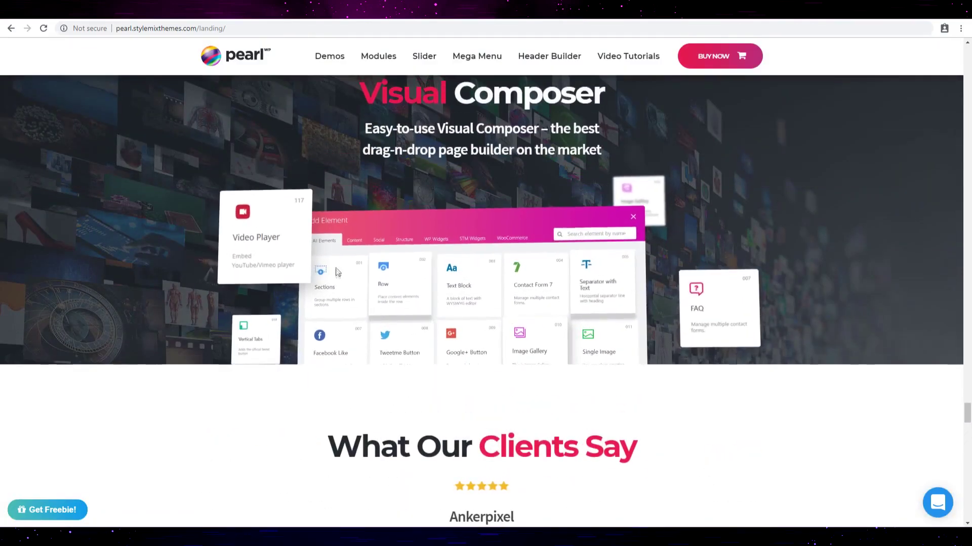
pyautogui.scroll(2, 681, 259)
pyautogui.scroll(1, 681, 259)
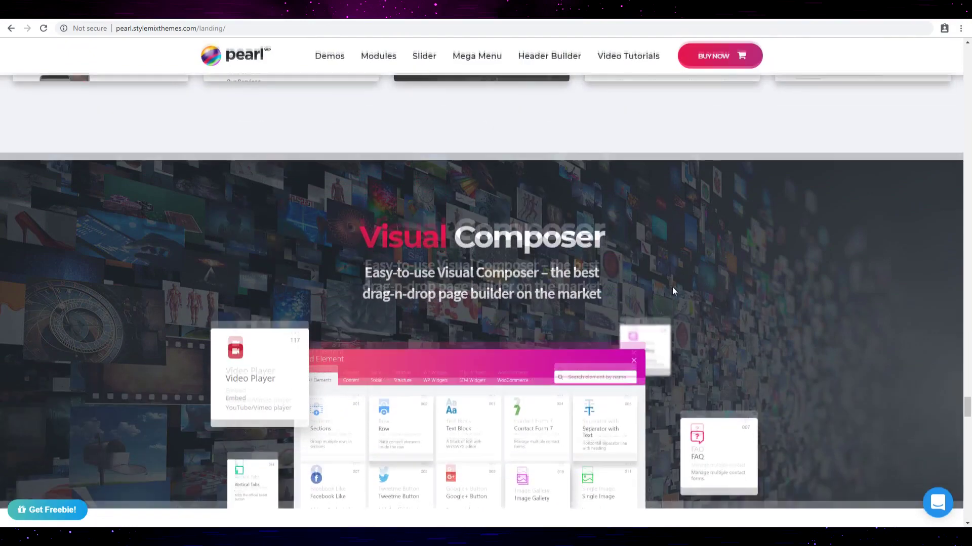
pyautogui.scroll(-2, 456, 302)
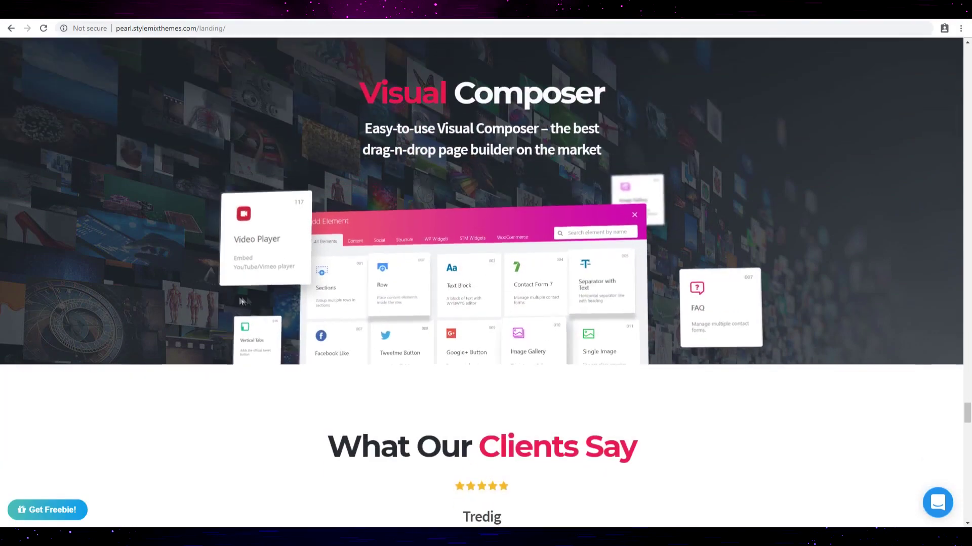
pyautogui.scroll(-4, 455, 303)
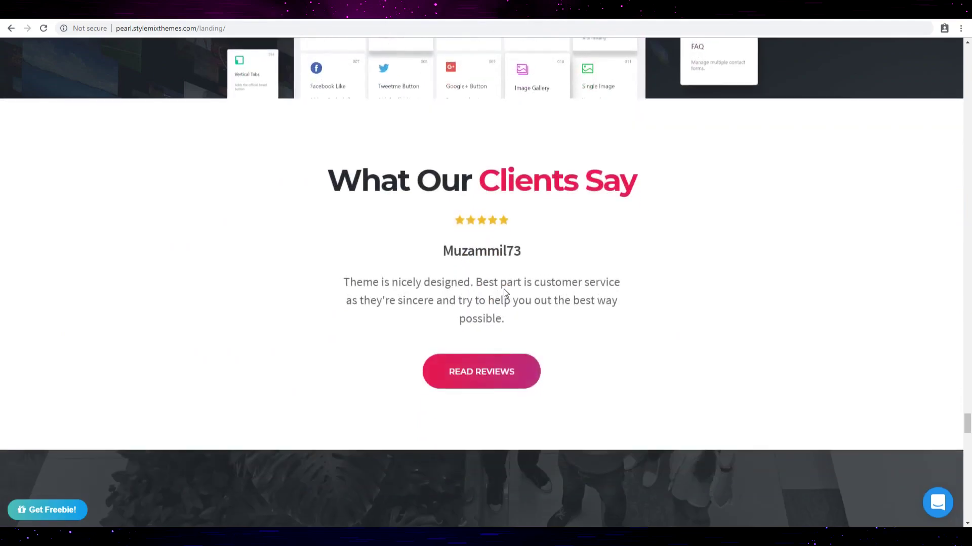
pyautogui.scroll(-3, 503, 290)
pyautogui.scroll(-2, 504, 289)
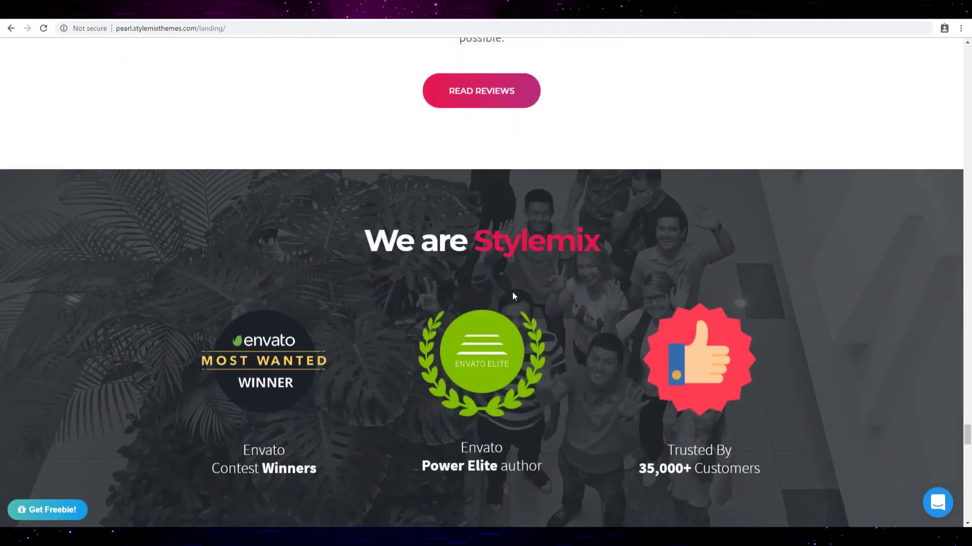
pyautogui.scroll(-2, 512, 292)
pyautogui.scroll(-4, 512, 292)
pyautogui.scroll(-3, 513, 292)
pyautogui.scroll(-3, 512, 293)
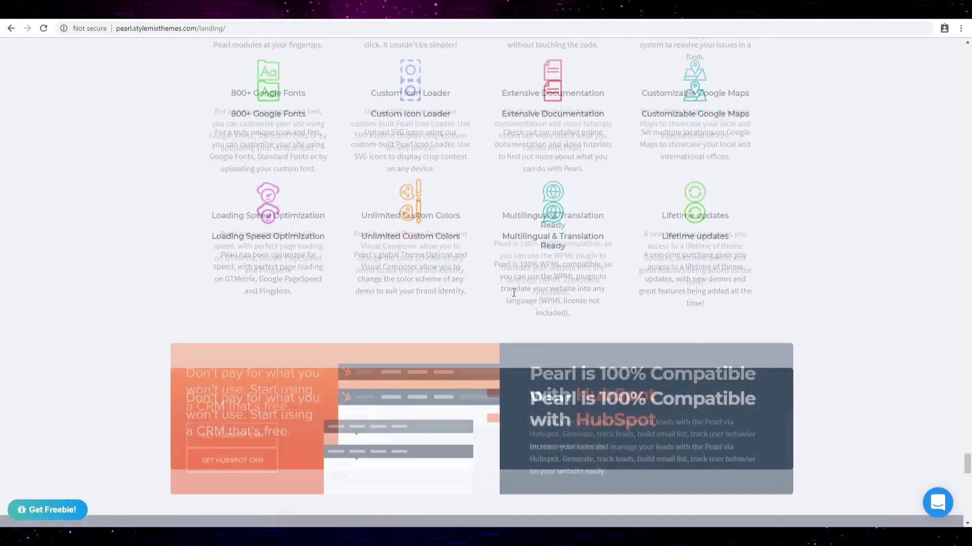
pyautogui.scroll(-2, 513, 293)
pyautogui.scroll(-3, 514, 296)
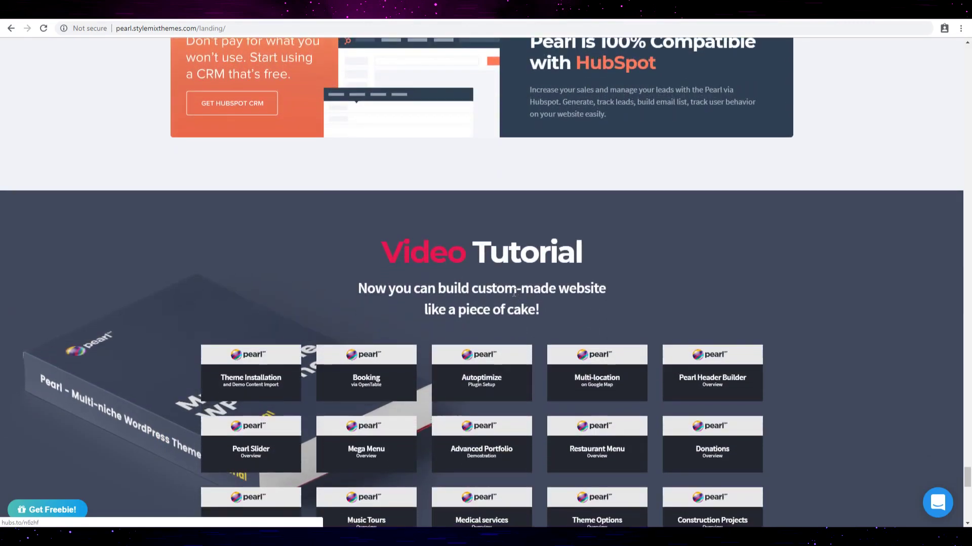
pyautogui.scroll(-3, 513, 297)
pyautogui.scroll(-2, 514, 297)
pyautogui.scroll(-3, 514, 296)
pyautogui.scroll(-3, 514, 297)
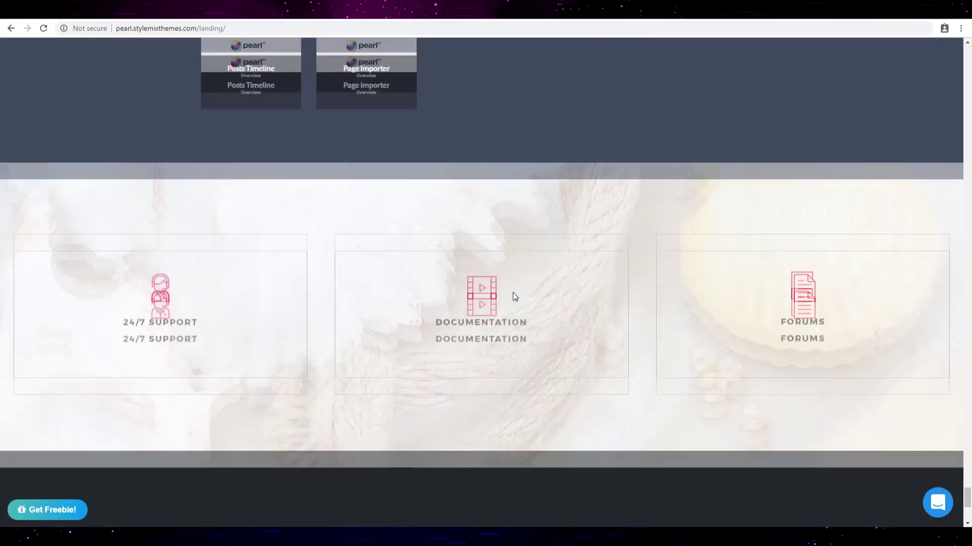
pyautogui.scroll(-3, 514, 297)
pyautogui.scroll(-2, 514, 297)
pyautogui.scroll(-1, 512, 293)
pyautogui.scroll(4, 512, 292)
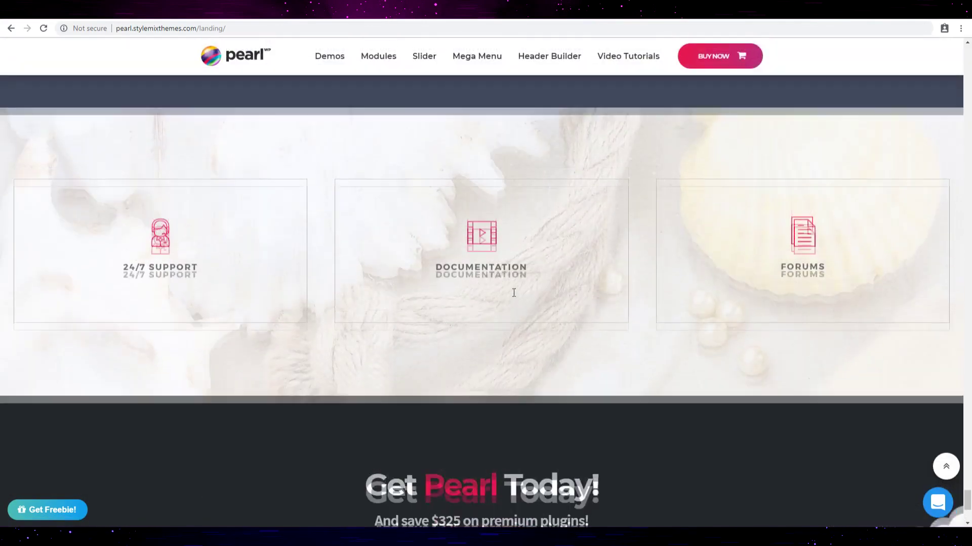
pyautogui.scroll(-1, 512, 292)
pyautogui.scroll(-2, 513, 293)
pyautogui.scroll(3, 514, 297)
pyautogui.scroll(1, 514, 297)
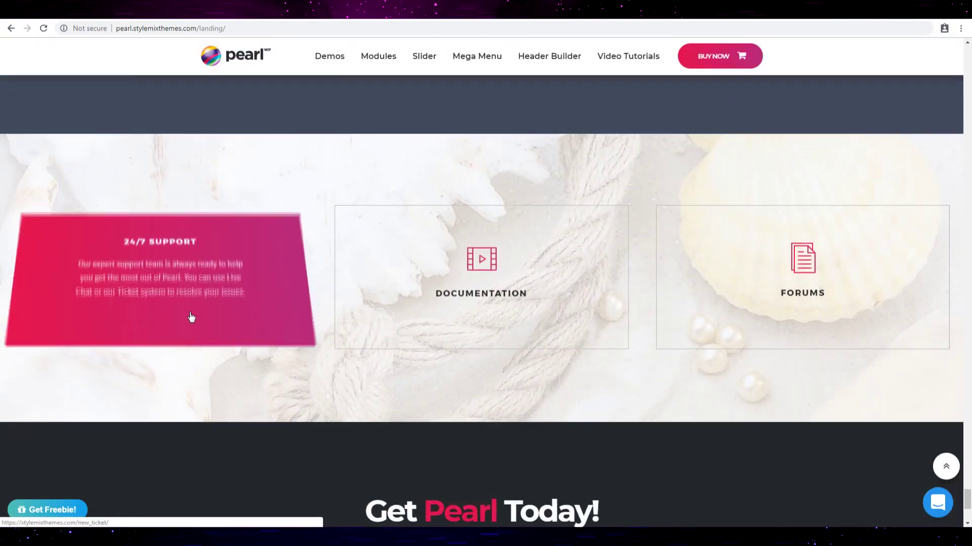
pyautogui.scroll(-3, 586, 325)
pyautogui.scroll(-2, 576, 327)
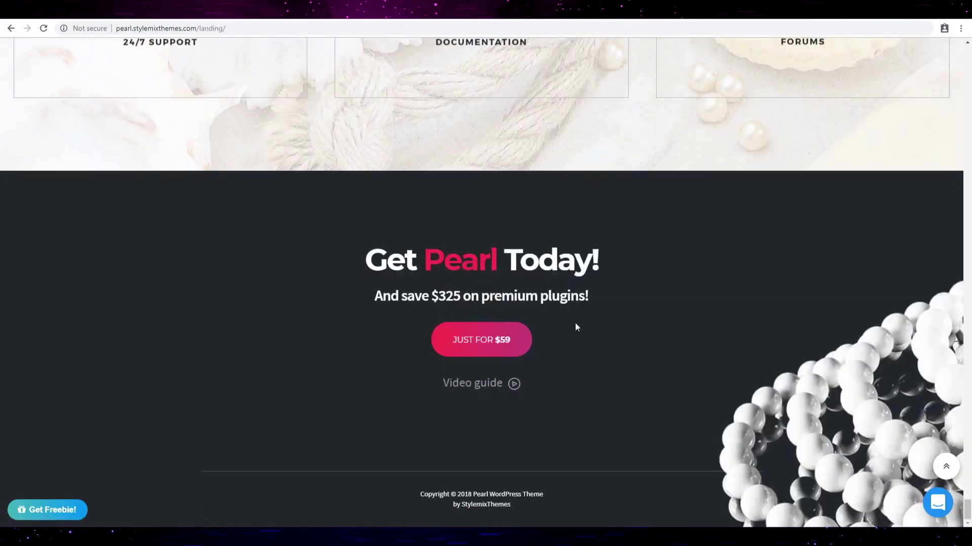
pyautogui.moveTo(967, 510); pyautogui.dragTo(968, 47)
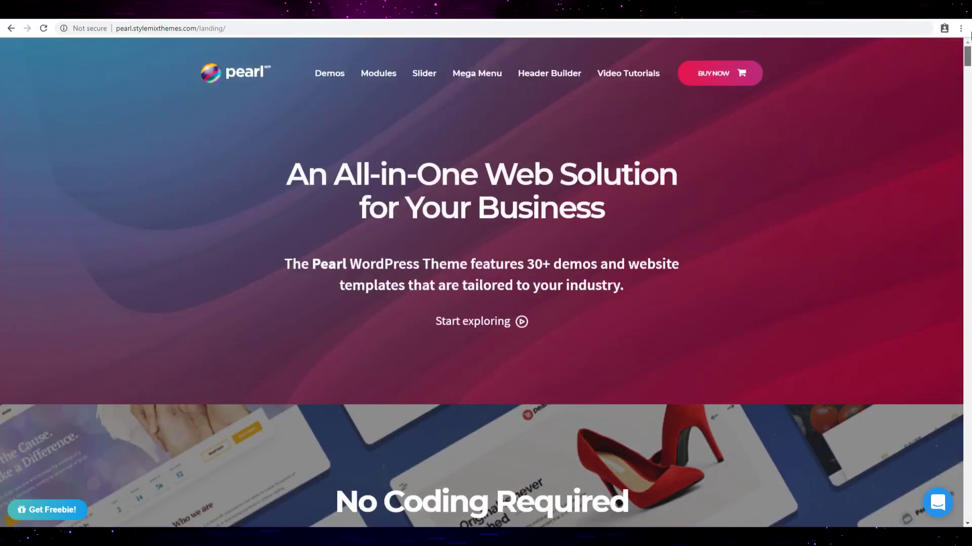
pyautogui.scroll(-1, 345, 89)
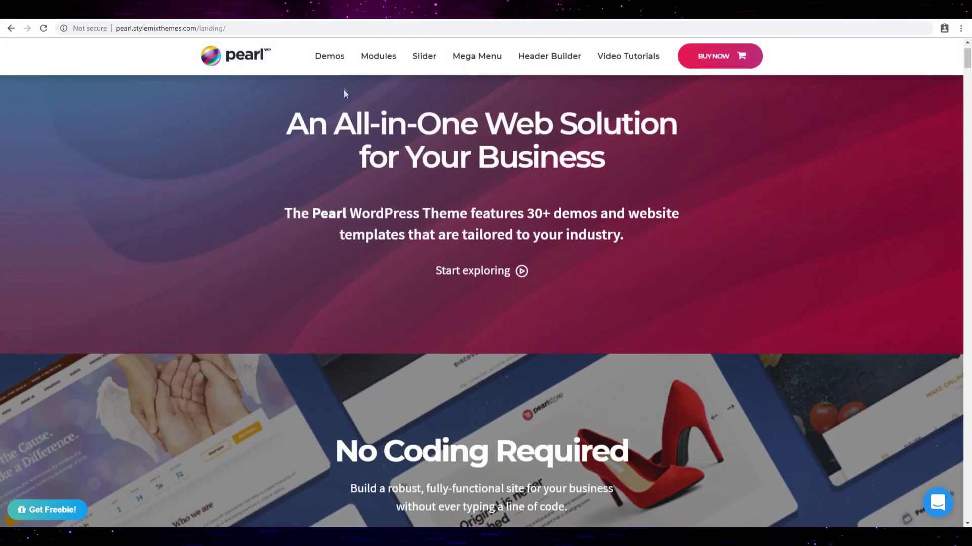
# Jump to the Pearl landing page's section listing the theme demos
pyautogui.click(329, 73)
pyautogui.scroll(-3, 385, 195)
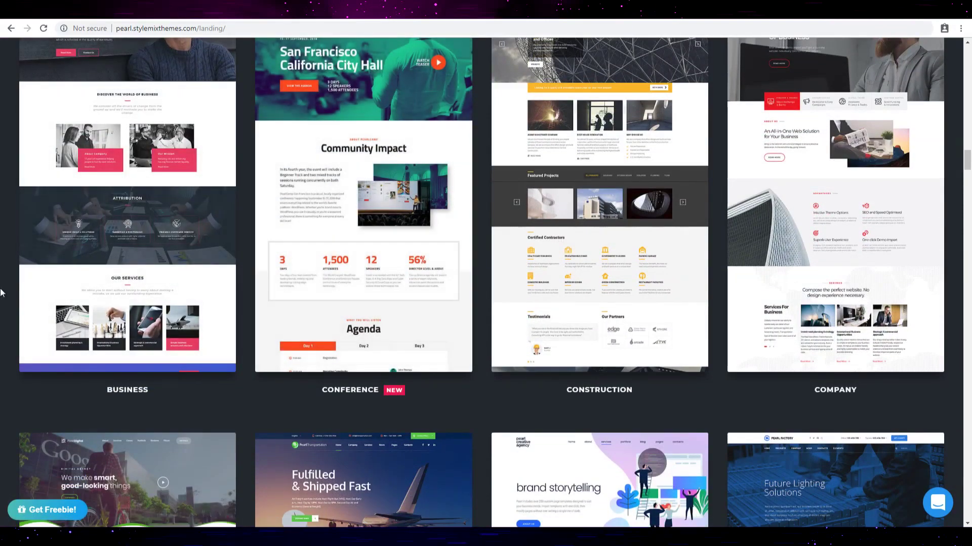
pyautogui.scroll(2, 2, 290)
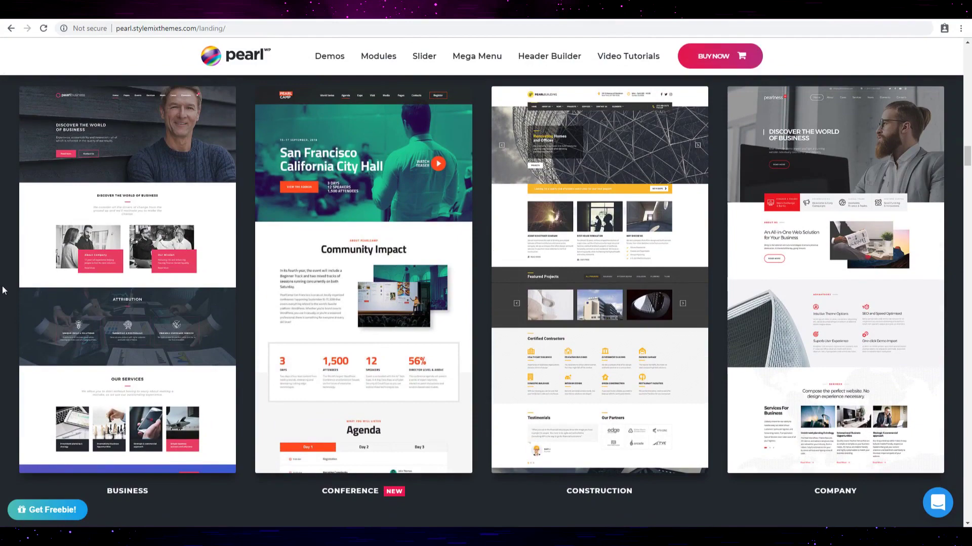
pyautogui.scroll(-1, 194, 296)
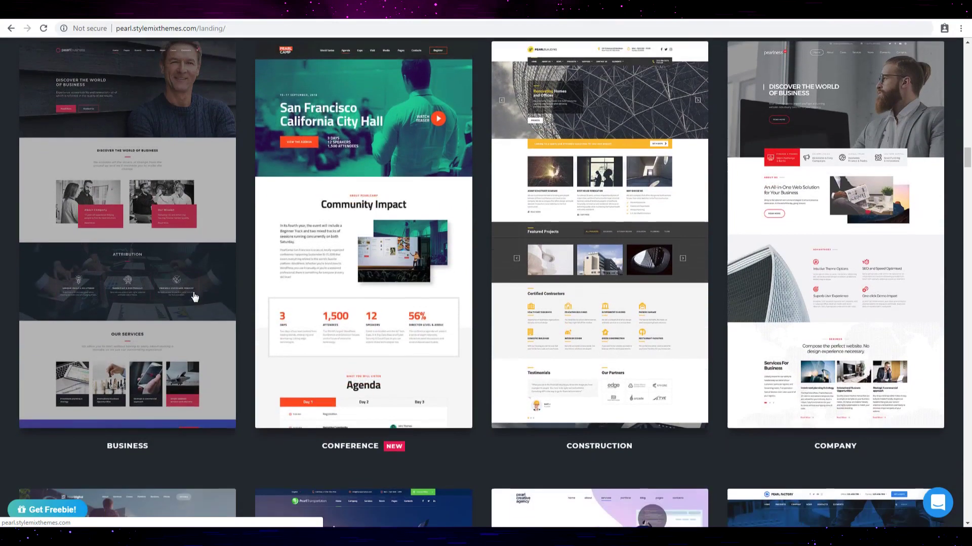
pyautogui.scroll(-5, 200, 287)
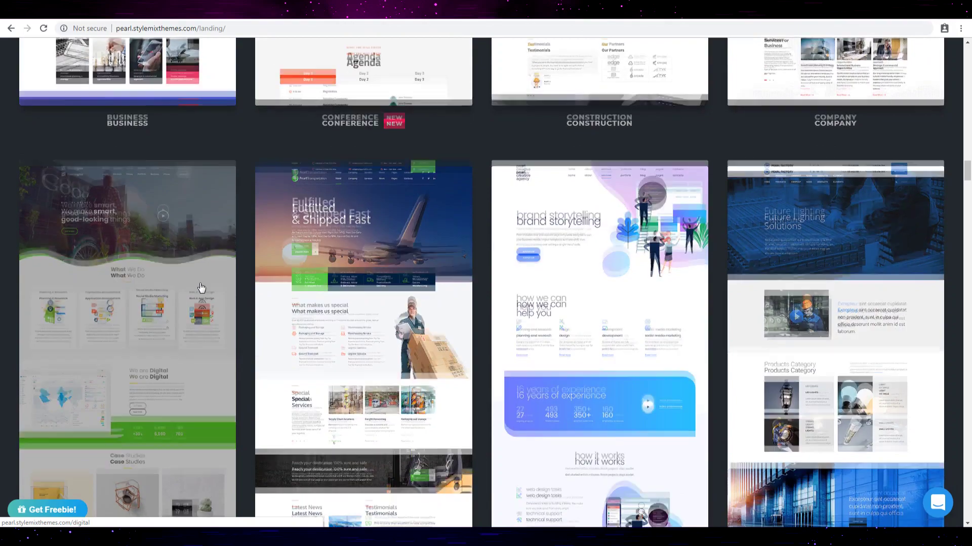
pyautogui.scroll(-2, 201, 286)
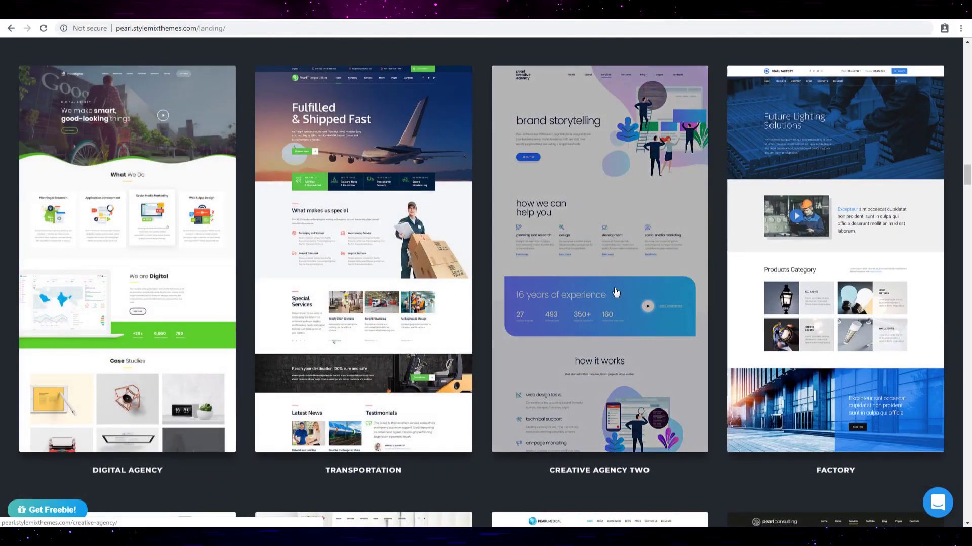
pyautogui.scroll(1, 501, 265)
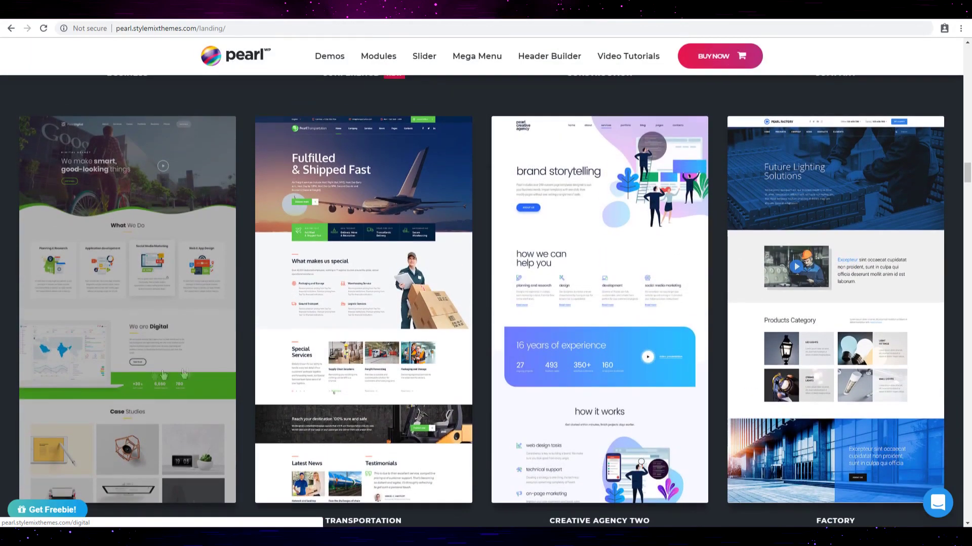
pyautogui.scroll(-1, 8, 304)
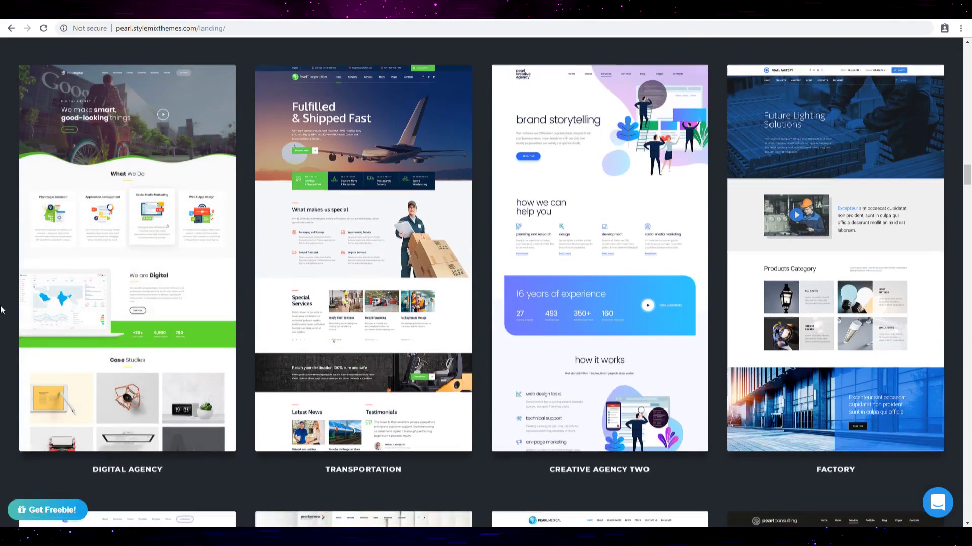
pyautogui.scroll(-5, 2, 310)
pyautogui.scroll(-2, 2, 310)
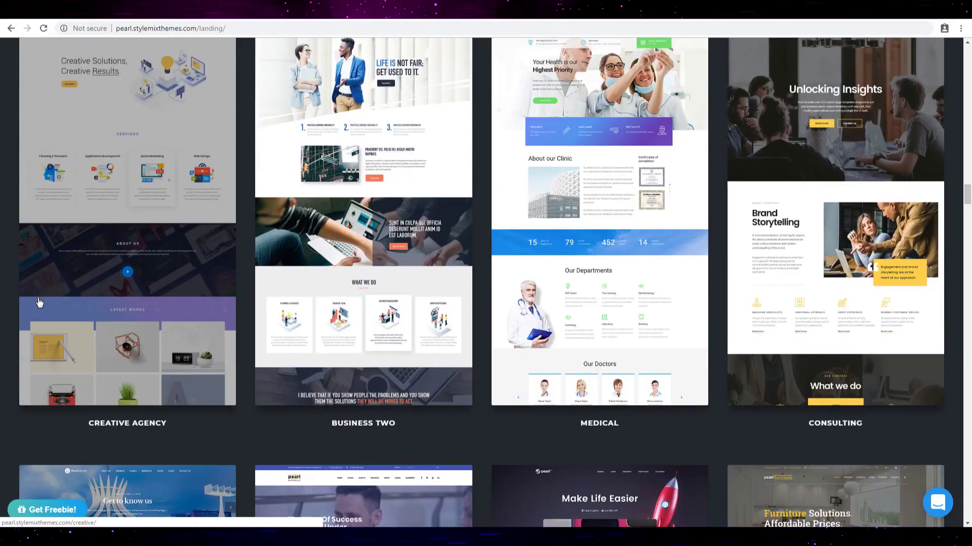
pyautogui.scroll(-3, 39, 303)
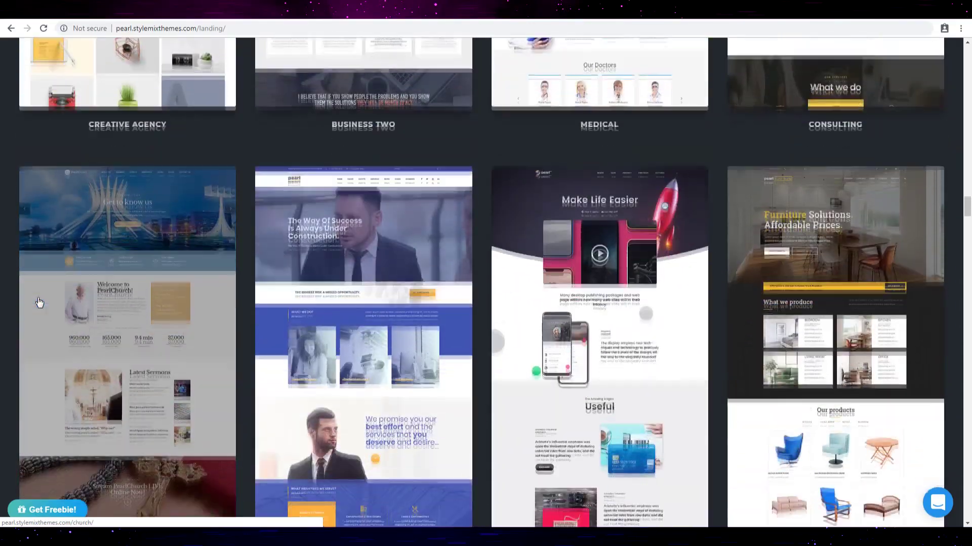
pyautogui.scroll(-2, 40, 303)
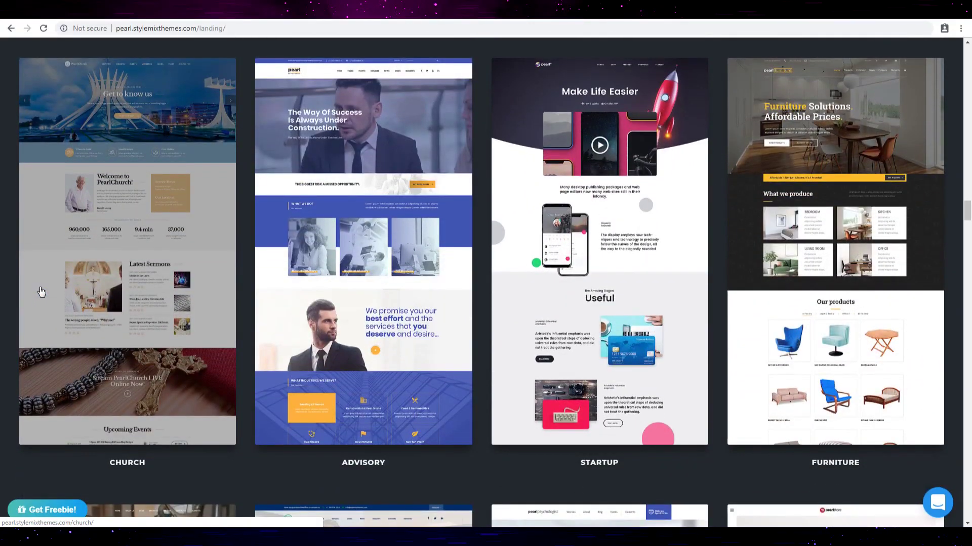
pyautogui.scroll(-5, 42, 293)
pyautogui.scroll(-1, 15, 282)
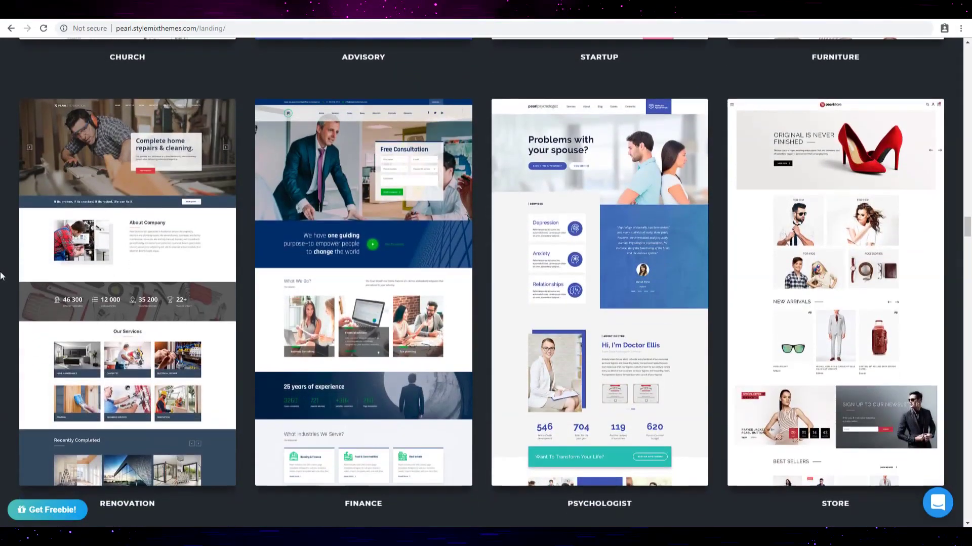
pyautogui.scroll(-1, 15, 277)
pyautogui.scroll(-2, 26, 278)
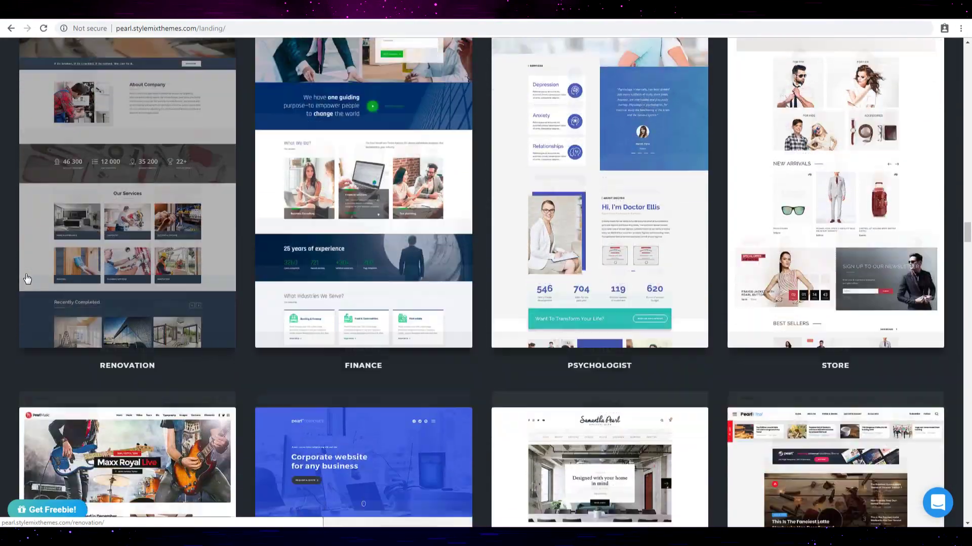
pyautogui.scroll(2, 901, 216)
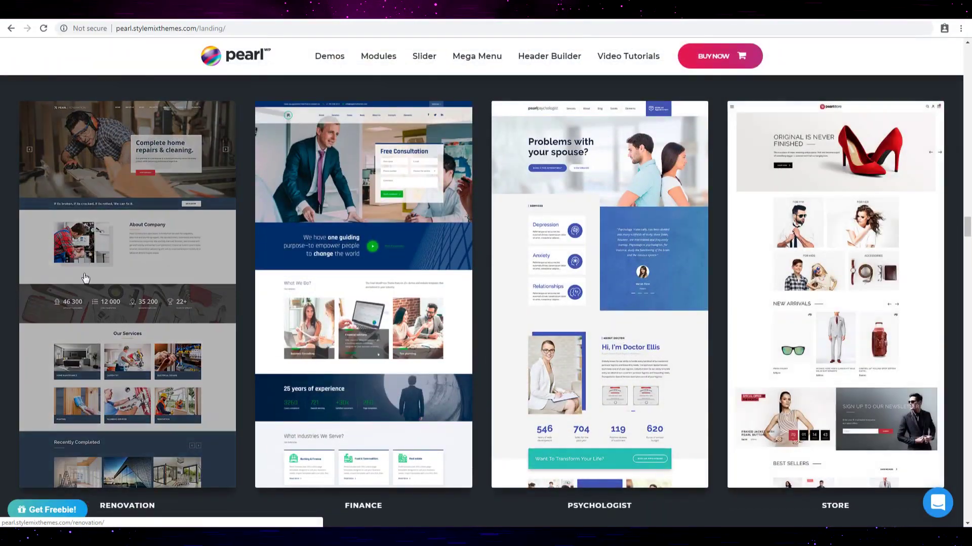
pyautogui.scroll(-5, 30, 293)
pyautogui.scroll(-1, 8, 296)
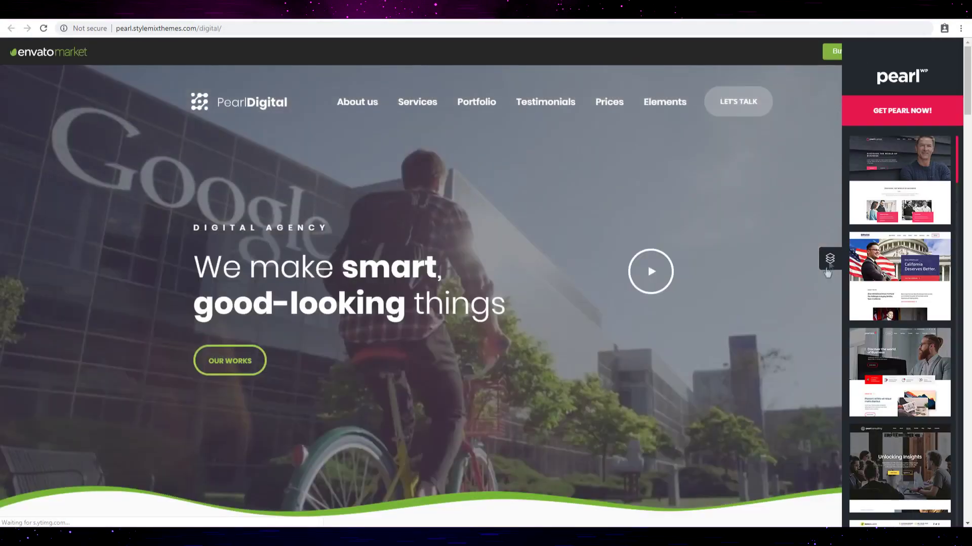
# Hide the demos panel and marketplace frame, then play and close the agency showreel
pyautogui.click(829, 260)
pyautogui.click(915, 53)
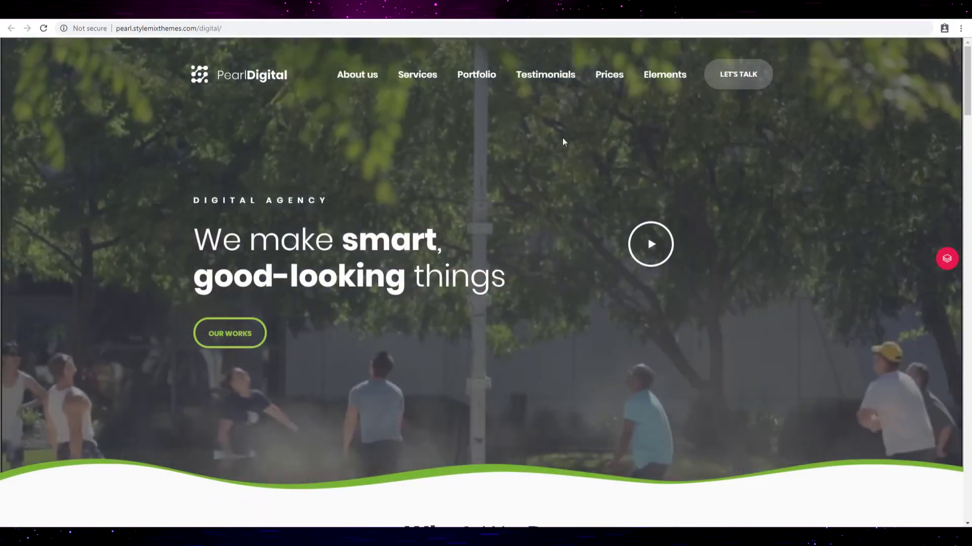
pyautogui.click(356, 75)
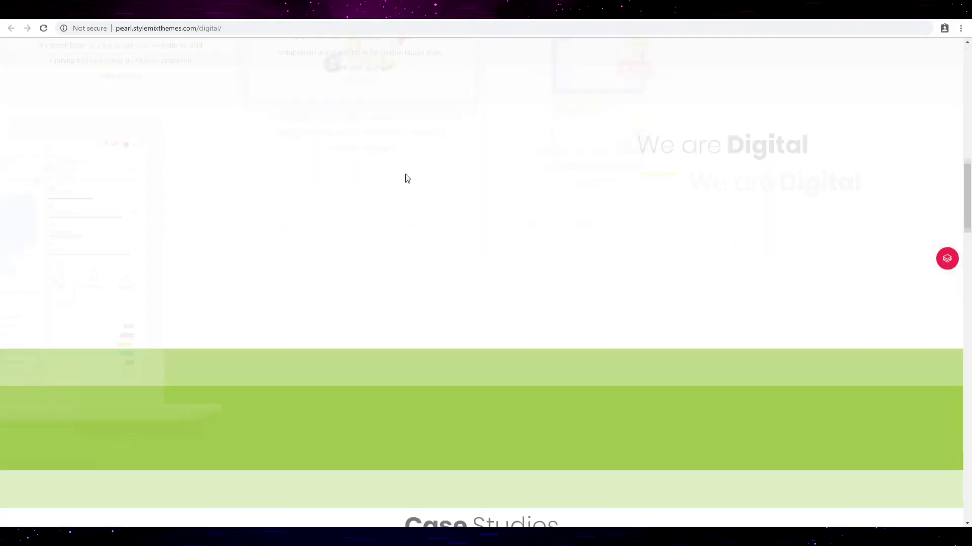
pyautogui.scroll(-5, 684, 304)
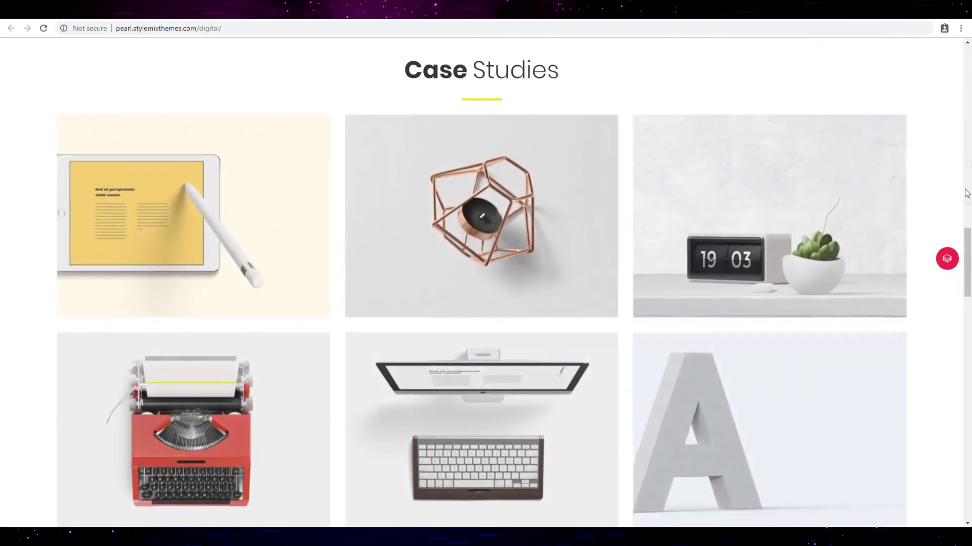
pyautogui.moveTo(968, 240); pyautogui.dragTo(968, 68)
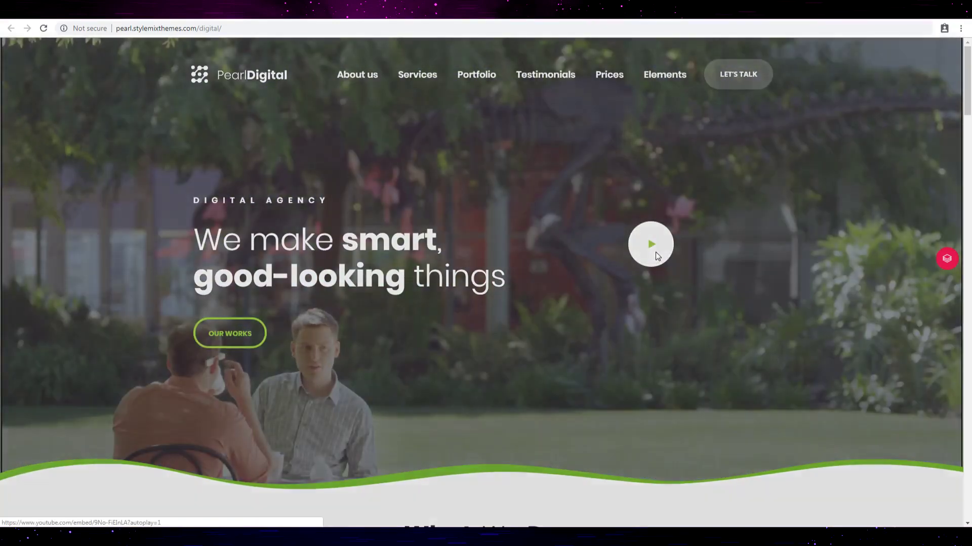
pyautogui.click(655, 252)
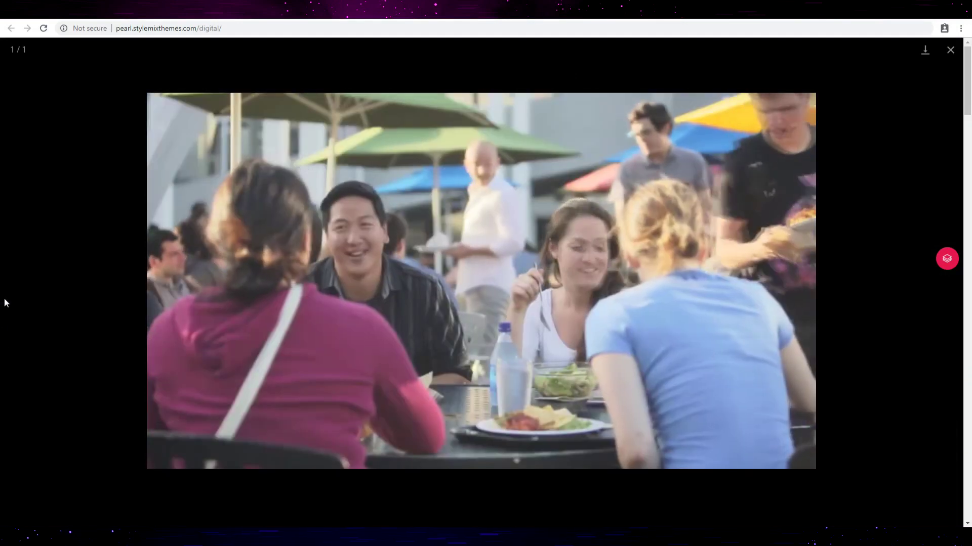
pyautogui.click(4, 302)
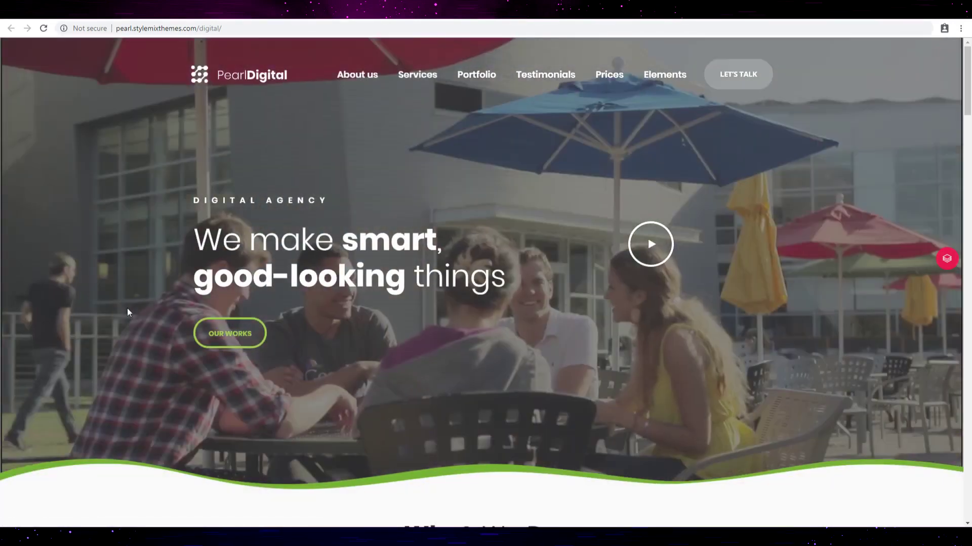
pyautogui.scroll(-3, 127, 308)
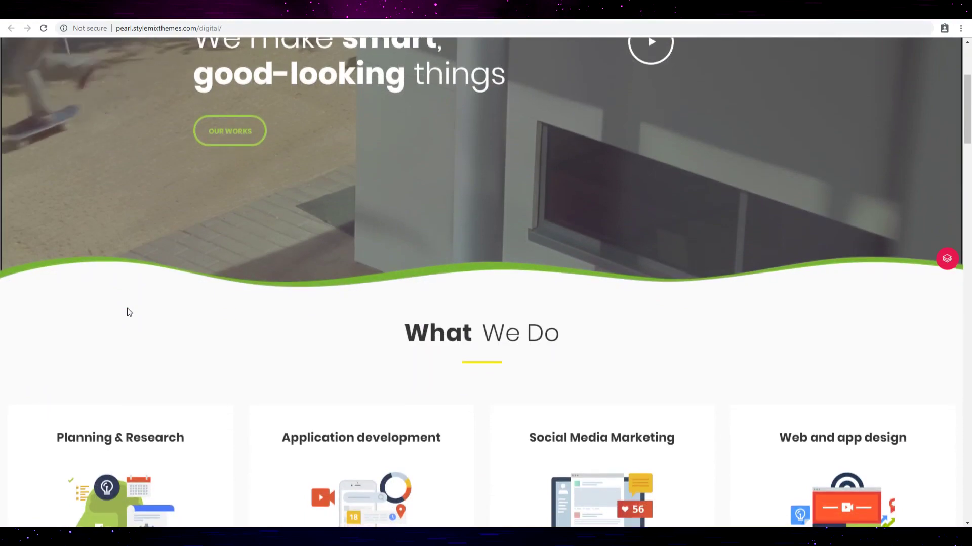
pyautogui.scroll(-3, 126, 308)
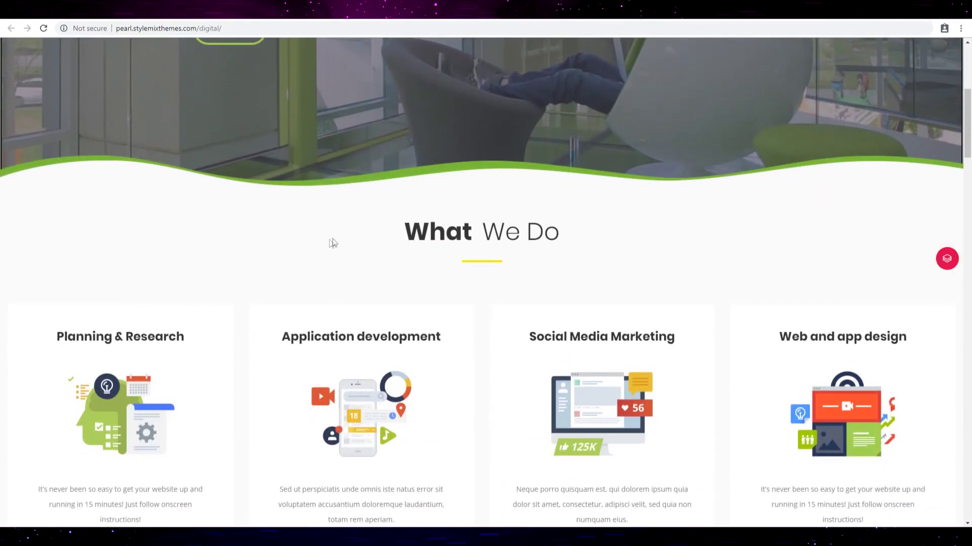
pyautogui.scroll(-3, 332, 243)
pyautogui.scroll(-2, 470, 325)
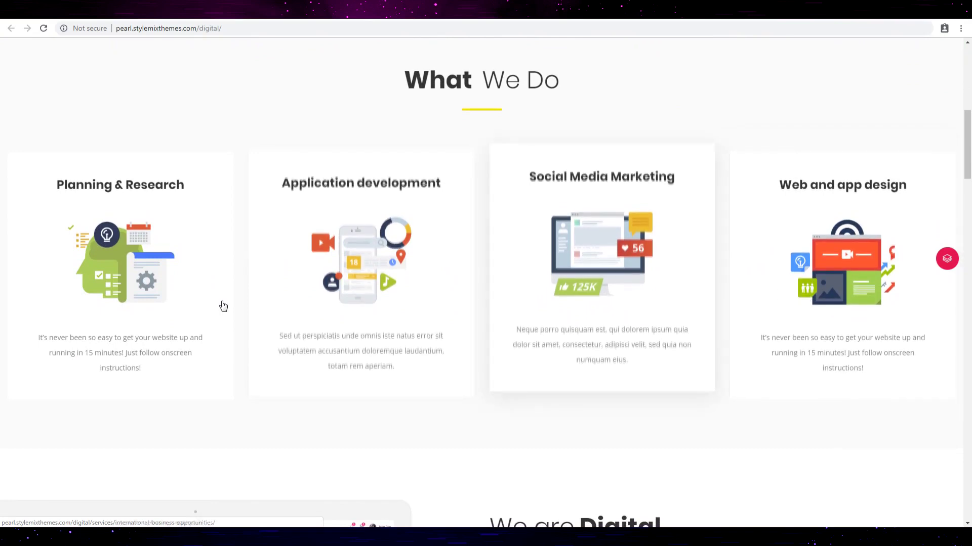
pyautogui.scroll(-2, 109, 297)
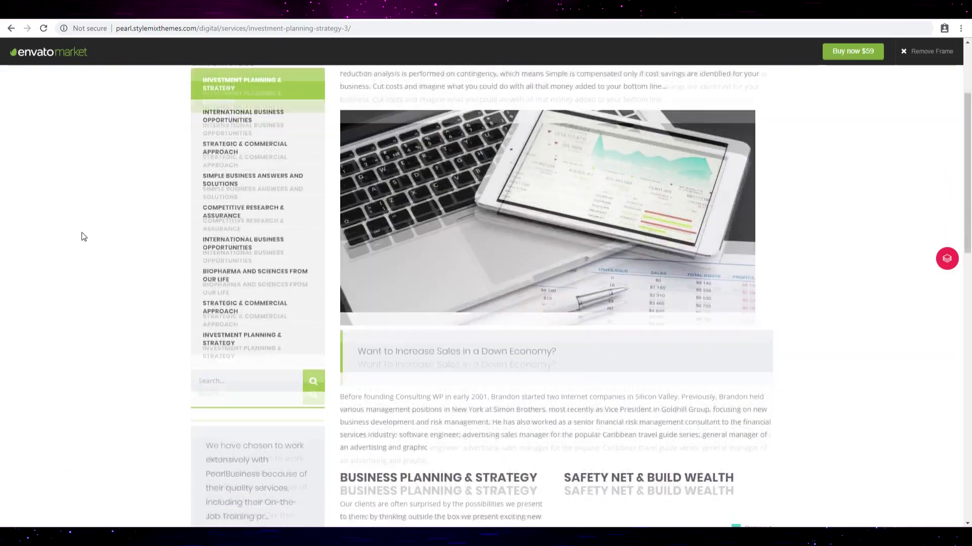
pyautogui.scroll(-8, 82, 238)
pyautogui.scroll(-8, 83, 238)
pyautogui.scroll(-6, 82, 237)
pyautogui.scroll(12, 82, 238)
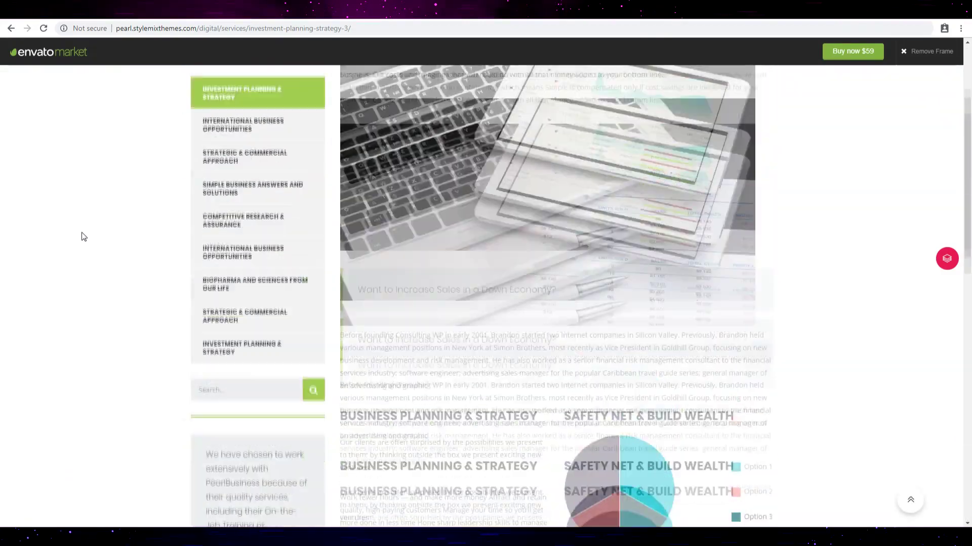
pyautogui.scroll(10, 82, 238)
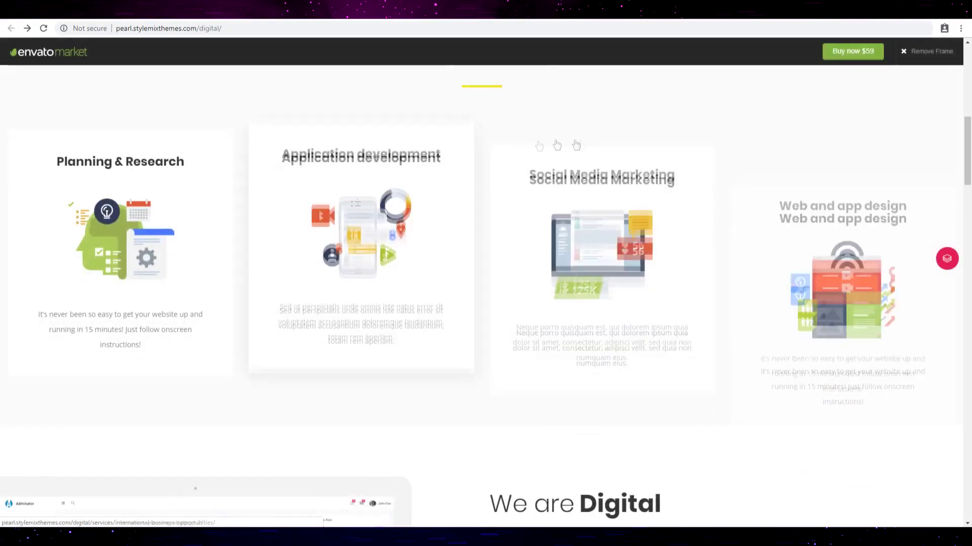
pyautogui.scroll(2, 226, 306)
pyautogui.scroll(2, 209, 278)
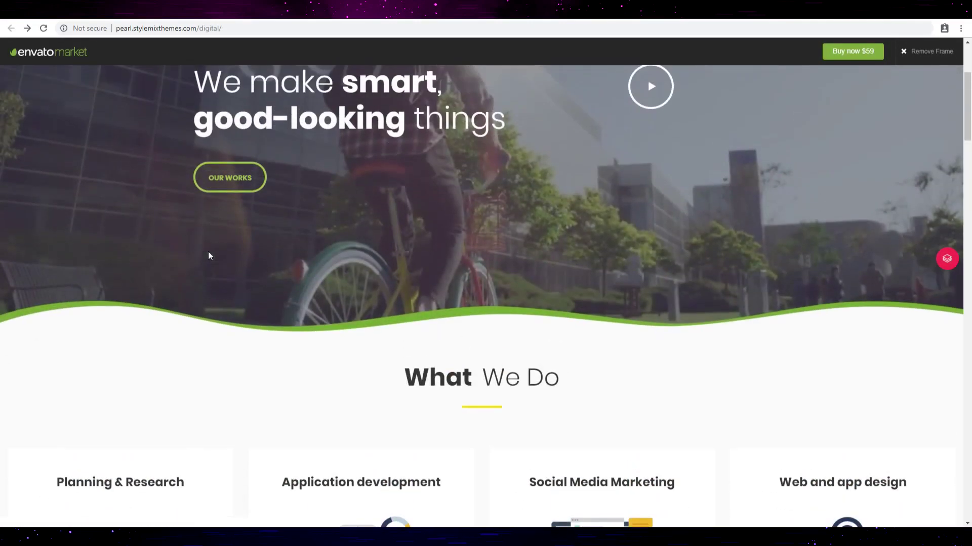
pyautogui.scroll(-3, 208, 277)
pyautogui.scroll(-3, 296, 222)
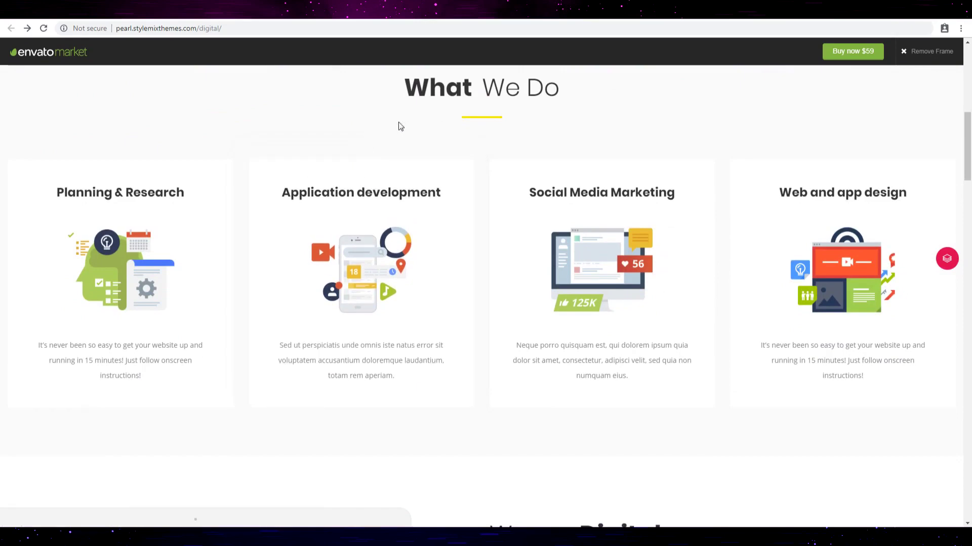
pyautogui.scroll(-1, 385, 274)
pyautogui.scroll(-2, 385, 275)
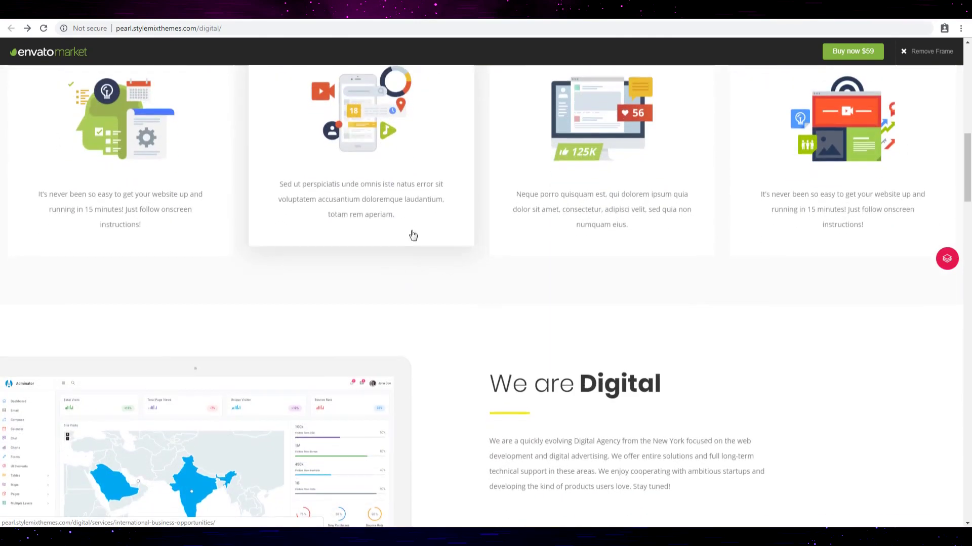
pyautogui.scroll(-2, 366, 269)
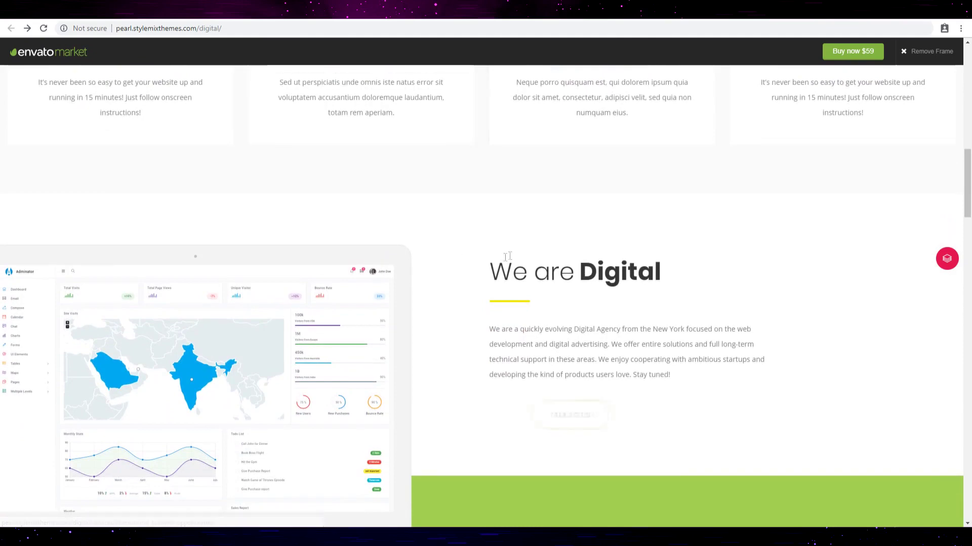
pyautogui.scroll(-3, 696, 267)
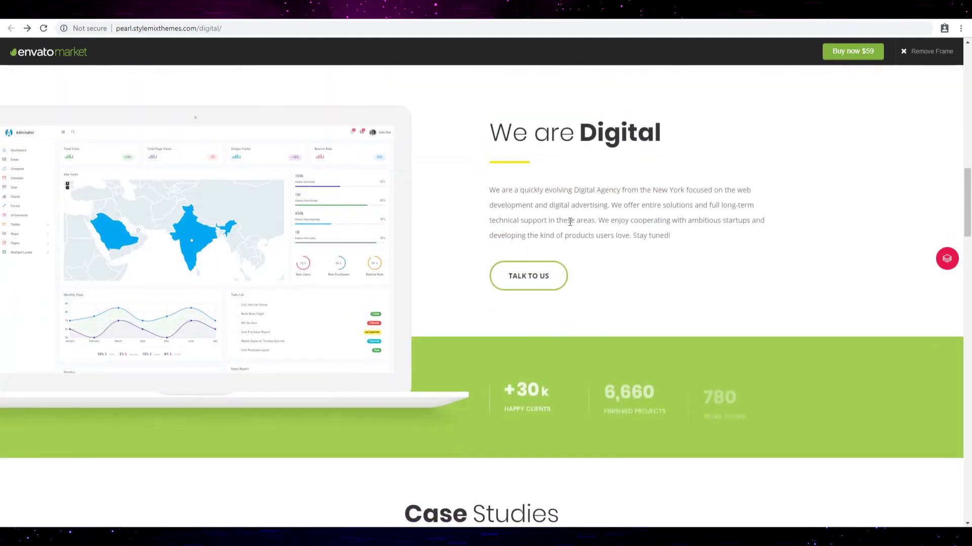
pyautogui.scroll(-1, 565, 216)
pyautogui.scroll(1, 565, 228)
pyautogui.scroll(-1, 576, 265)
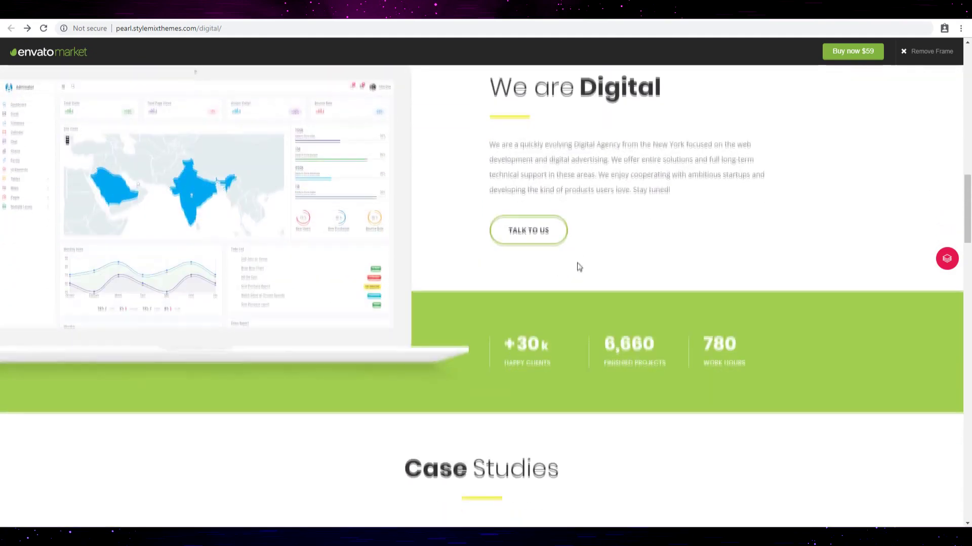
pyautogui.scroll(-3, 718, 271)
pyautogui.scroll(-2, 691, 251)
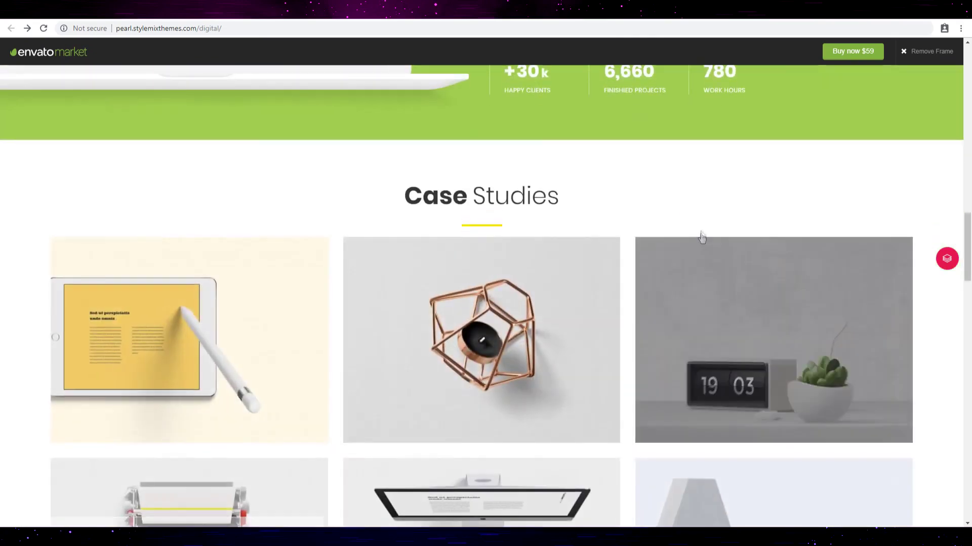
pyautogui.scroll(4, 693, 204)
pyautogui.scroll(3, 691, 213)
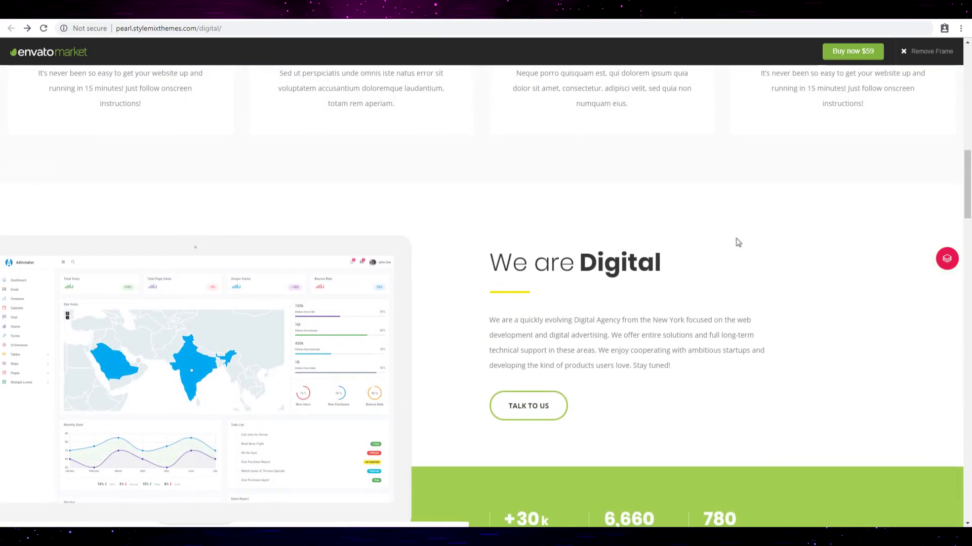
pyautogui.scroll(-1, 740, 249)
pyautogui.scroll(-2, 741, 251)
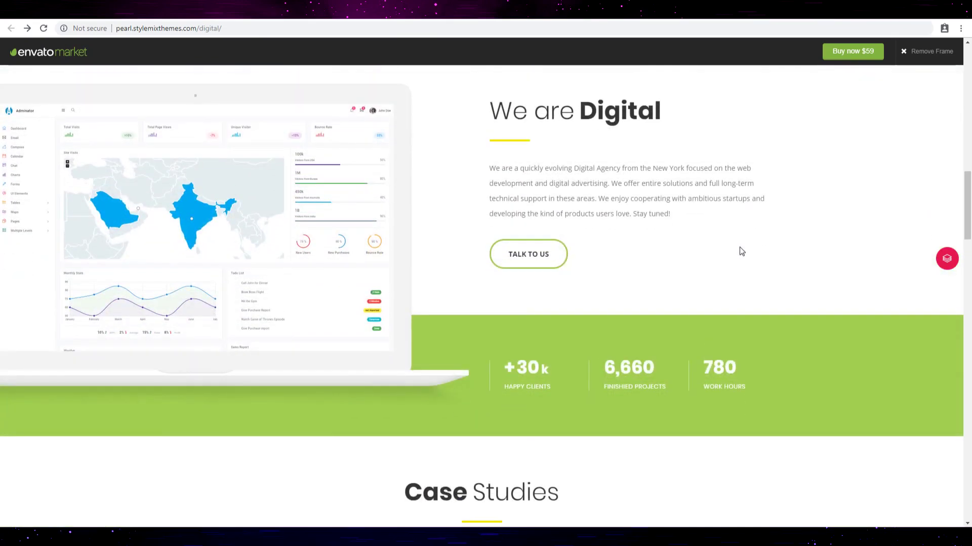
pyautogui.scroll(-3, 741, 251)
pyautogui.scroll(-3, 741, 251)
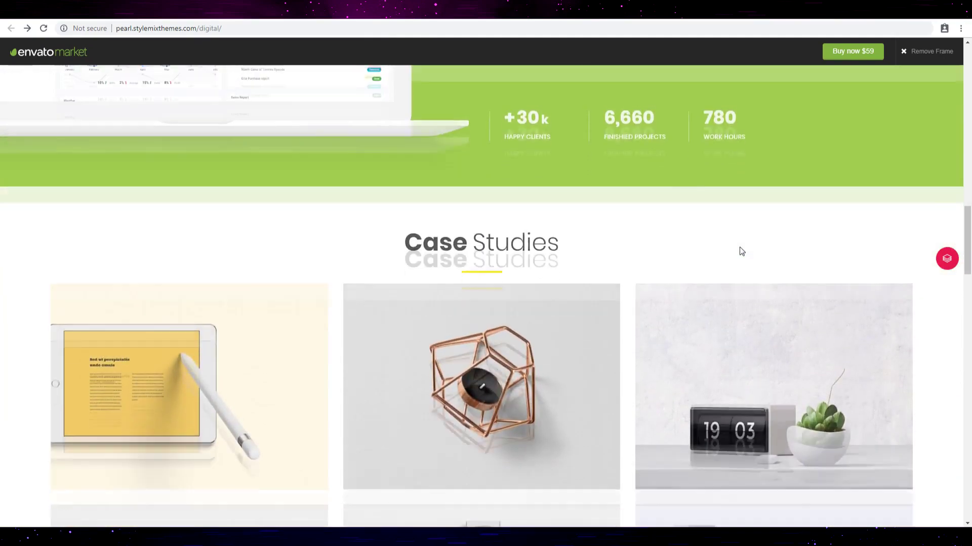
pyautogui.scroll(-3, 741, 251)
pyautogui.scroll(-3, 740, 251)
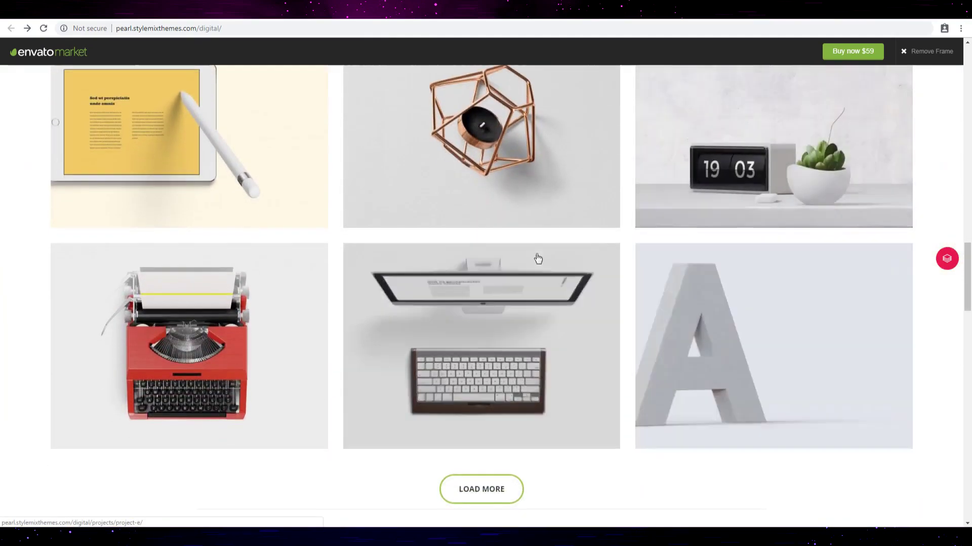
pyautogui.scroll(-3, 229, 258)
pyautogui.scroll(-2, 485, 215)
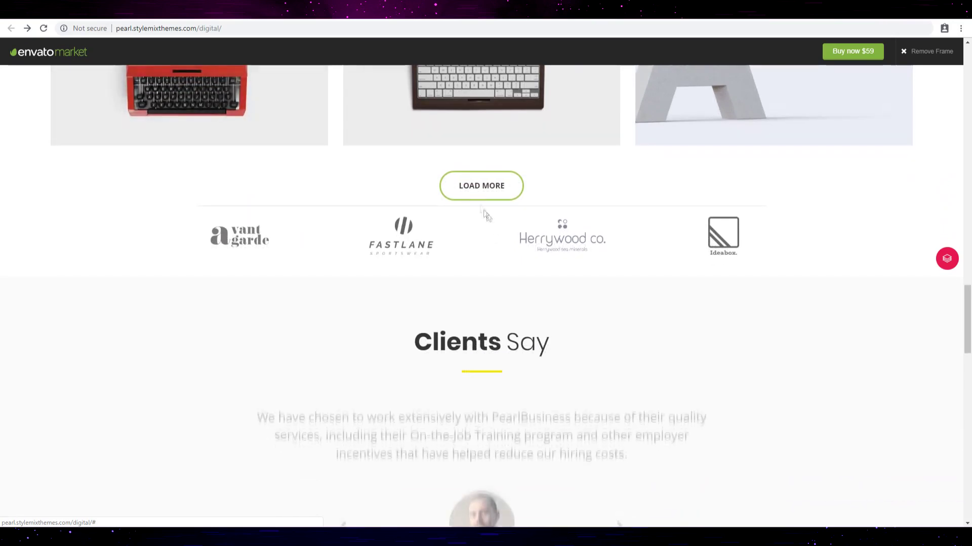
pyautogui.scroll(-2, 77, 275)
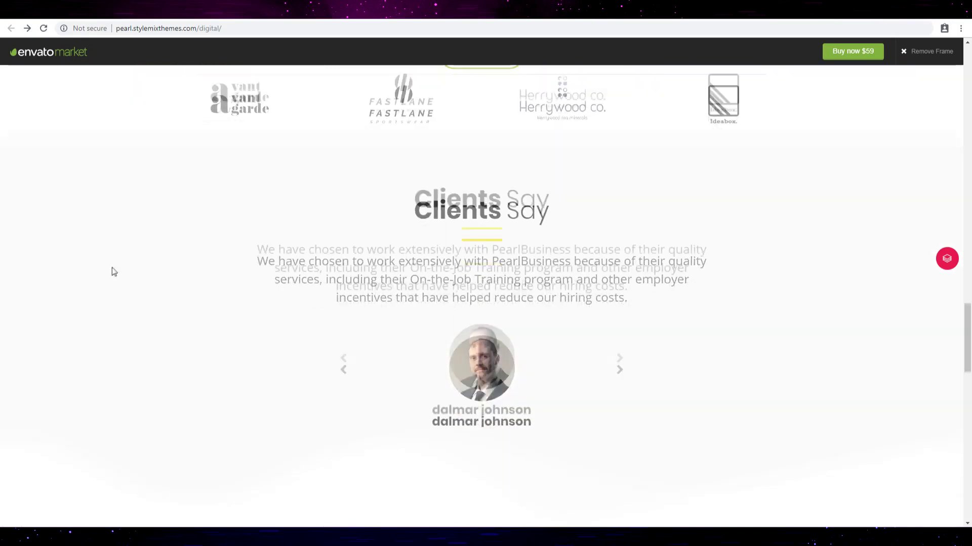
pyautogui.scroll(-1, 114, 271)
pyautogui.scroll(-2, 112, 271)
pyautogui.scroll(3, 112, 271)
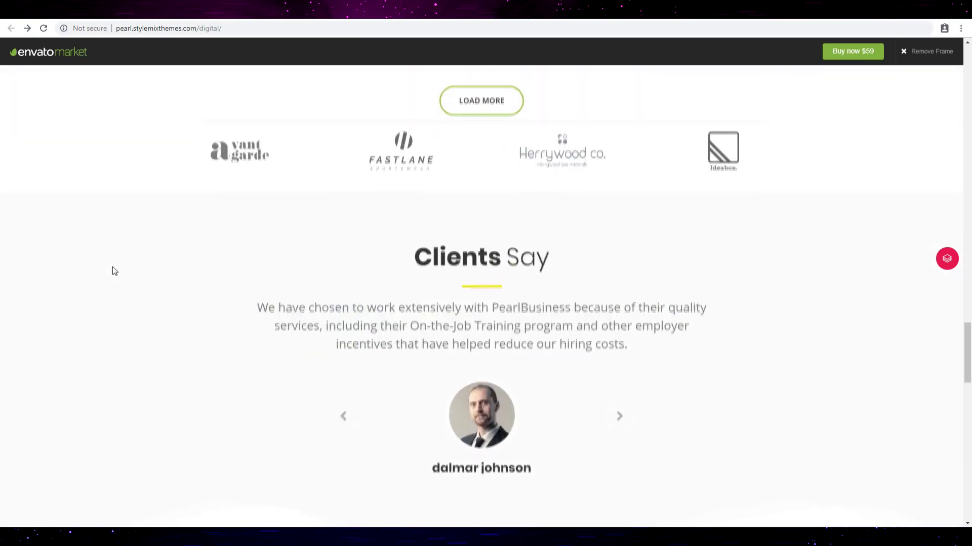
pyautogui.scroll(-3, 113, 271)
pyautogui.scroll(-2, 112, 270)
pyautogui.scroll(-1, 112, 271)
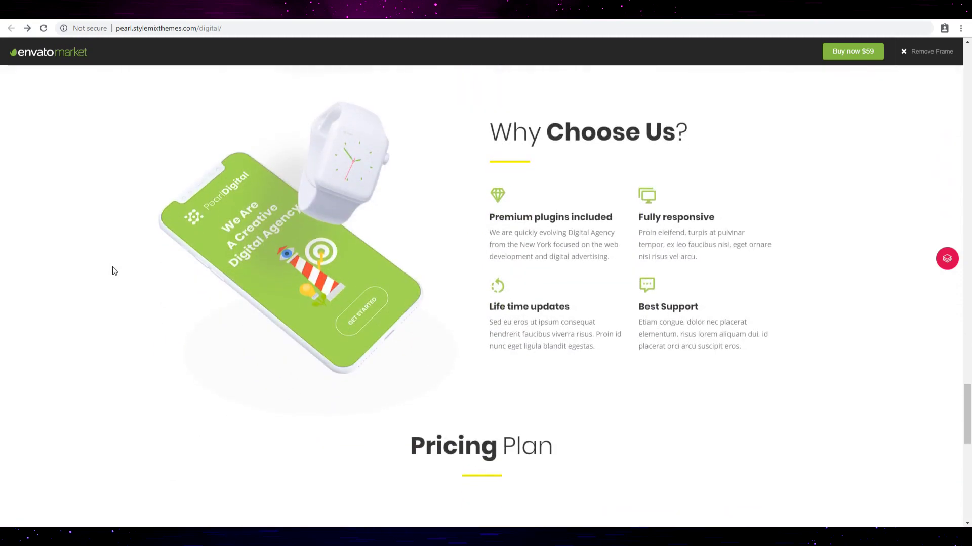
pyautogui.scroll(-1, 593, 302)
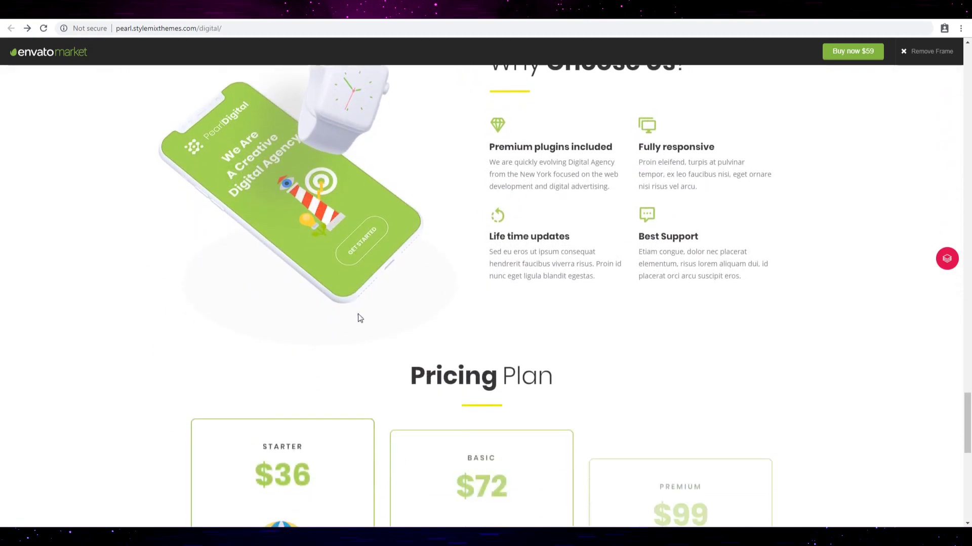
pyautogui.scroll(-3, 357, 318)
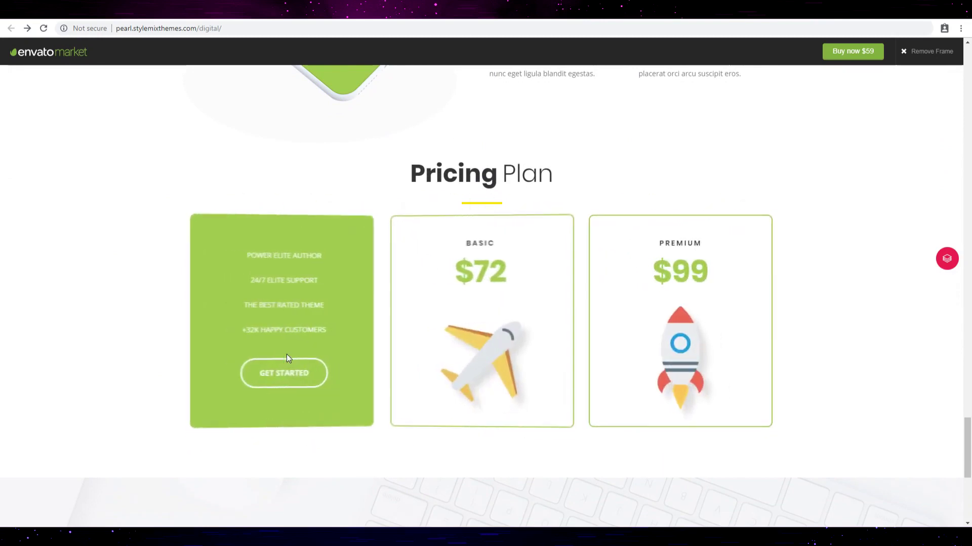
pyautogui.scroll(-2, 580, 333)
pyautogui.scroll(-2, 379, 357)
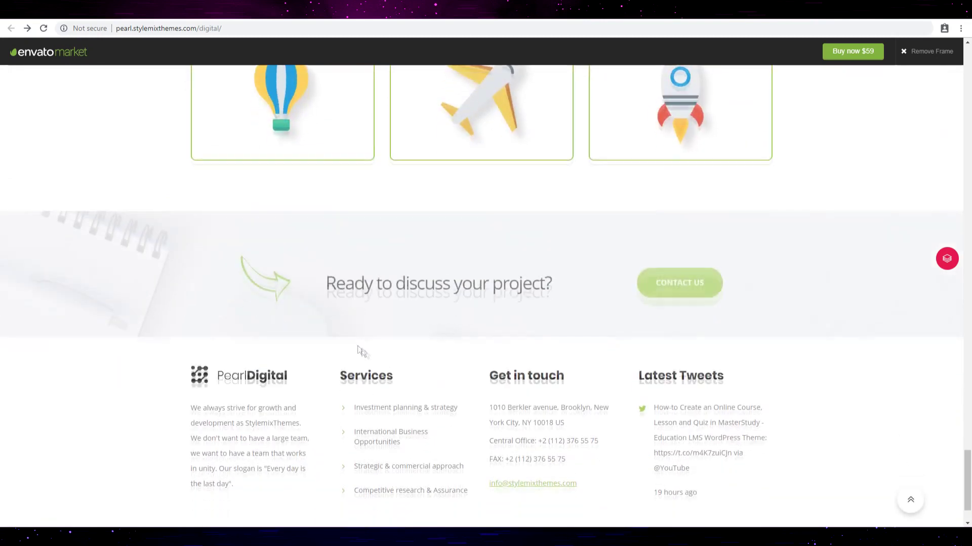
pyautogui.scroll(-1, 663, 292)
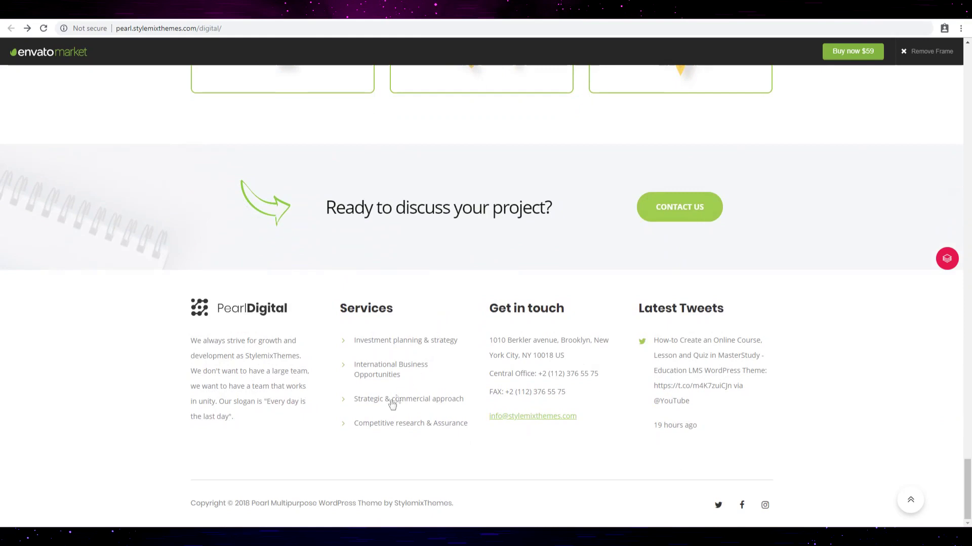
pyautogui.scroll(5, 392, 304)
pyautogui.scroll(5, 151, 182)
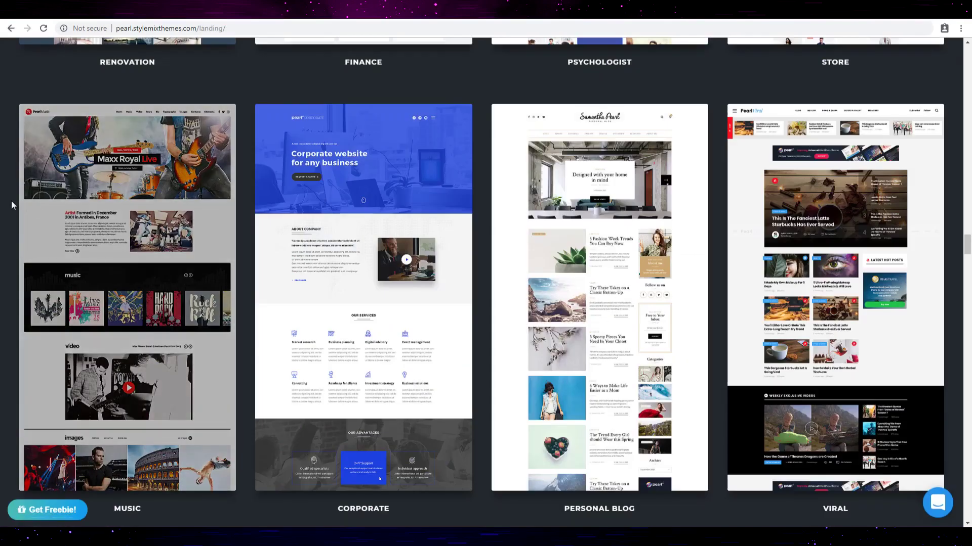
pyautogui.scroll(-2, 11, 201)
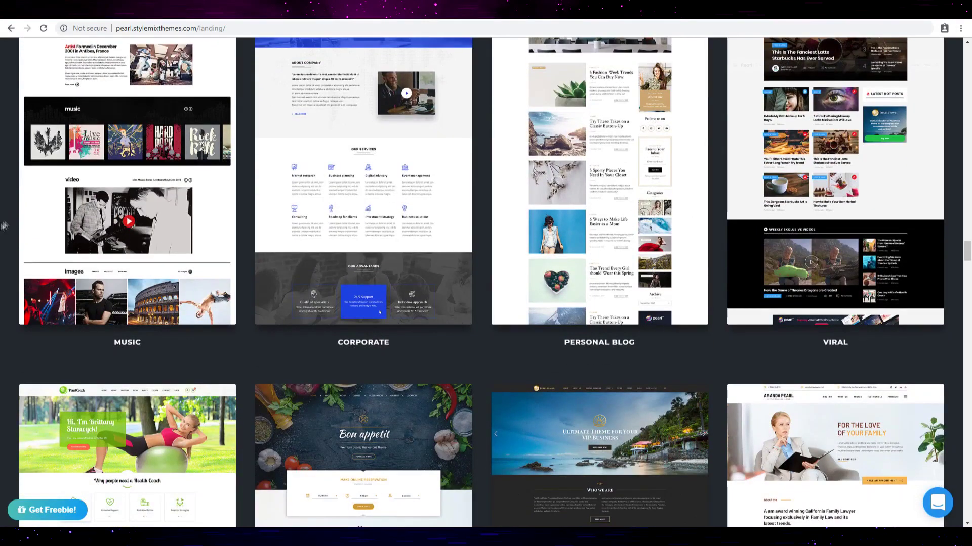
pyautogui.scroll(-3, 4, 226)
pyautogui.scroll(-1, 4, 227)
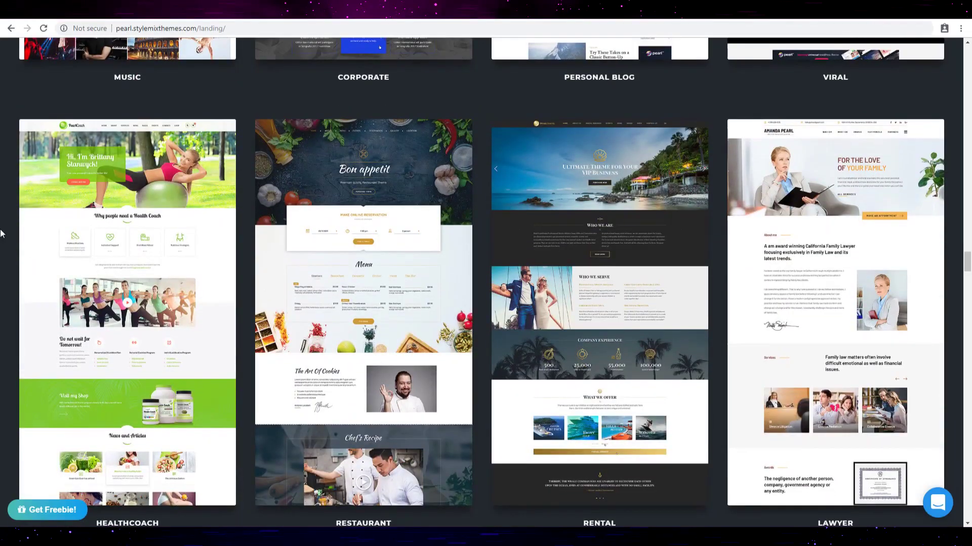
pyautogui.scroll(-2, 3, 233)
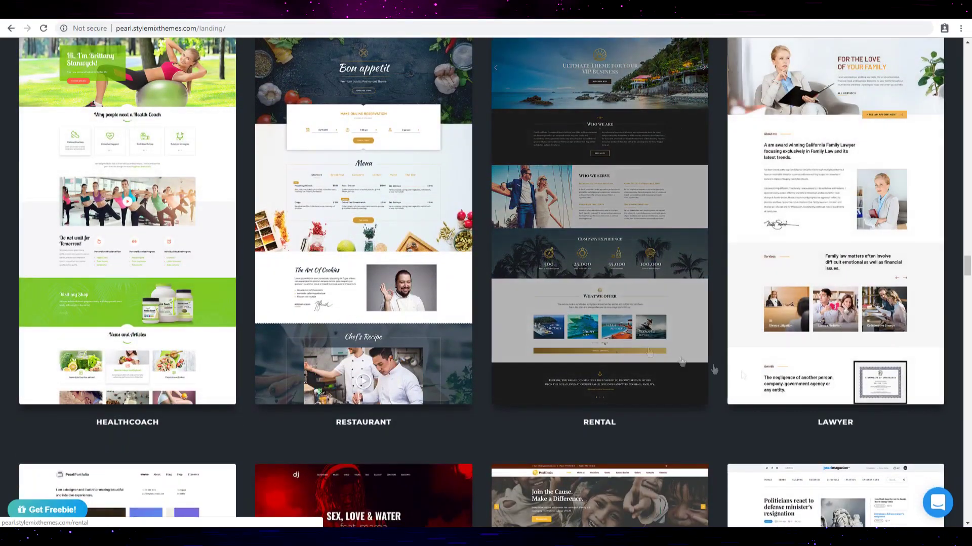
pyautogui.scroll(-2, 714, 369)
pyautogui.scroll(-2, 532, 303)
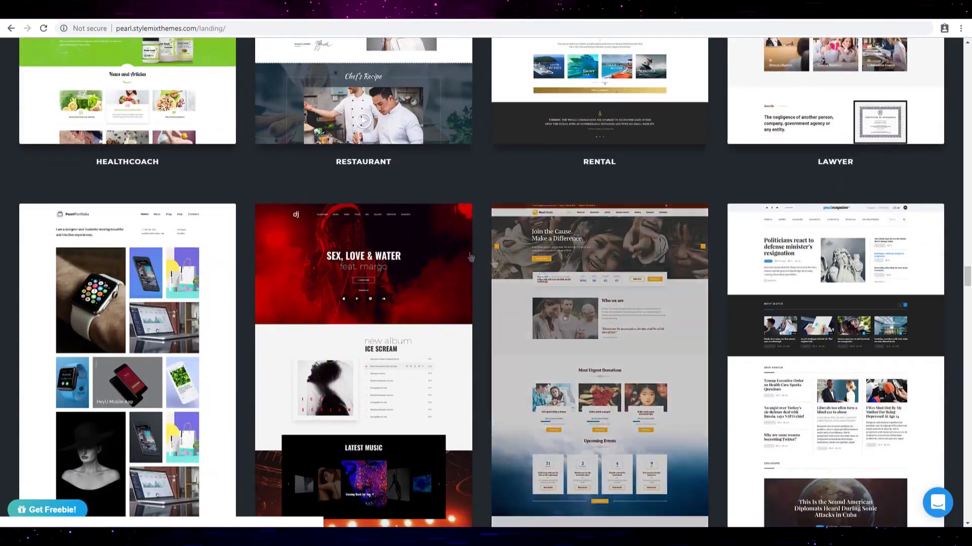
pyautogui.scroll(-2, 3, 279)
pyautogui.scroll(-2, 2, 279)
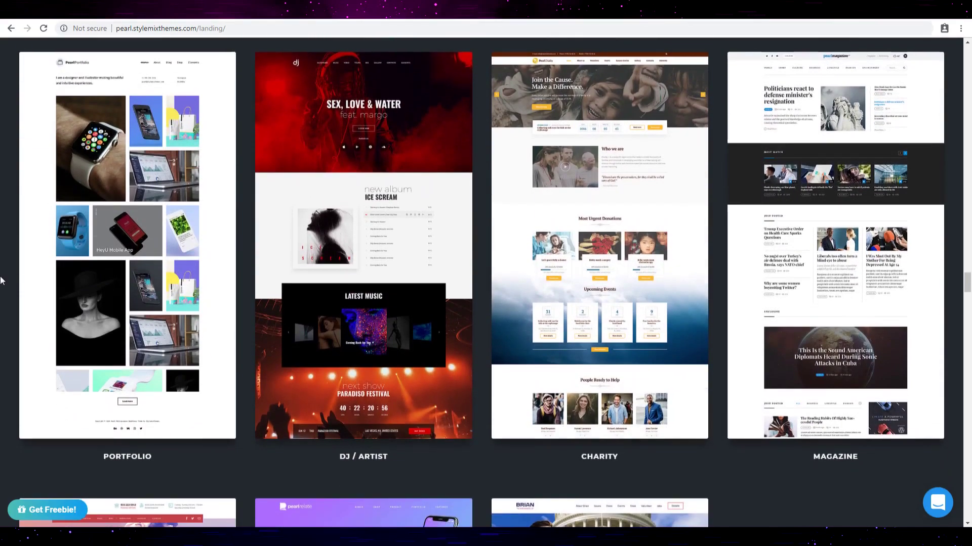
pyautogui.scroll(-5, 2, 279)
pyautogui.scroll(-3, 2, 279)
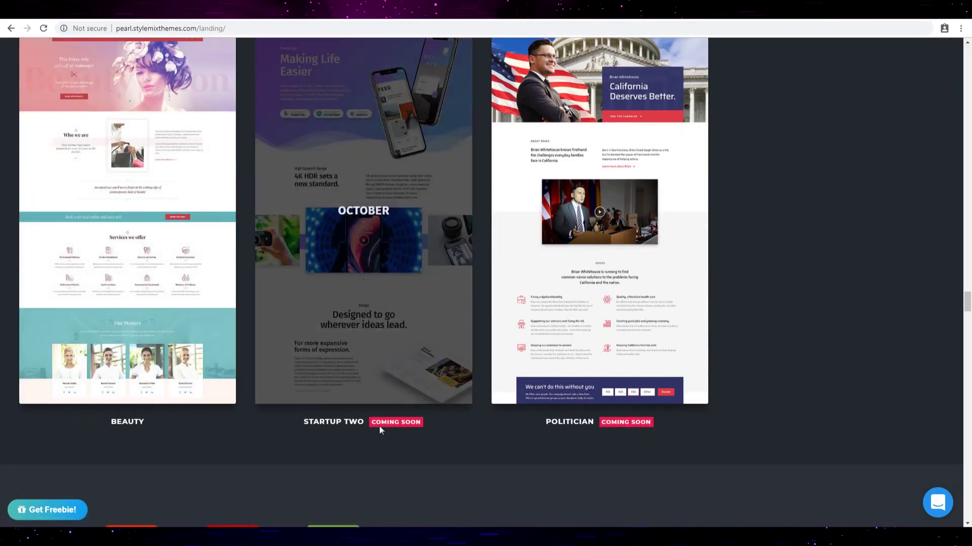
pyautogui.scroll(3, 359, 395)
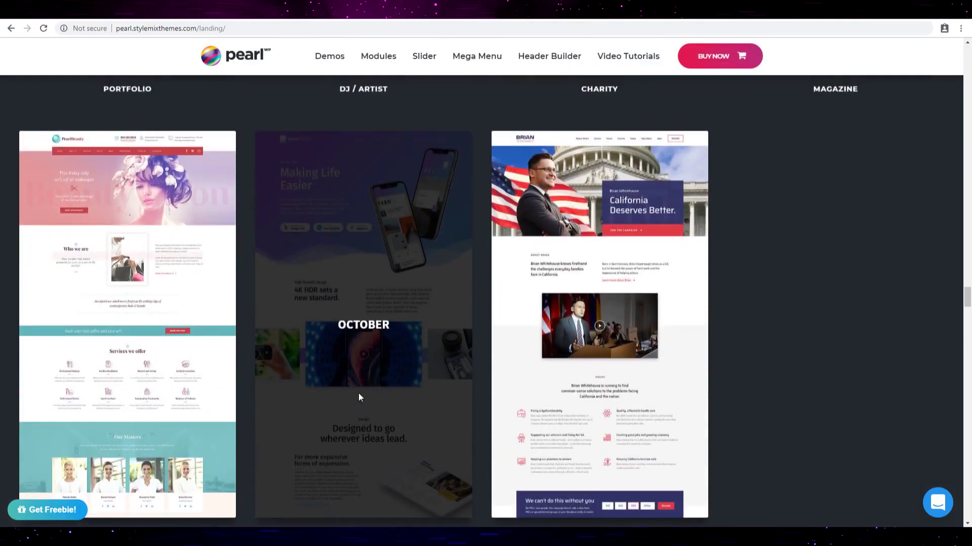
pyautogui.scroll(-3, 359, 395)
pyautogui.scroll(4, 207, 390)
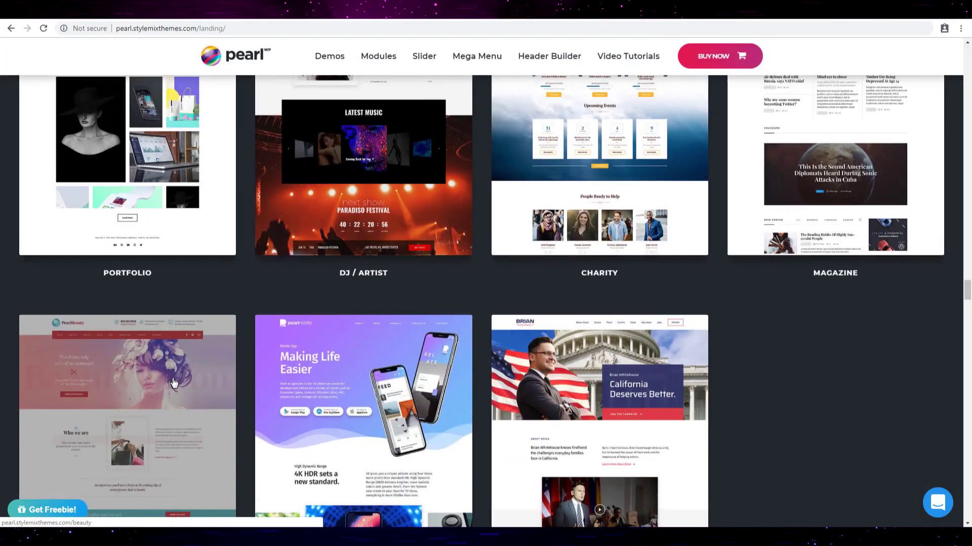
pyautogui.scroll(5, 210, 375)
pyautogui.scroll(5, 270, 359)
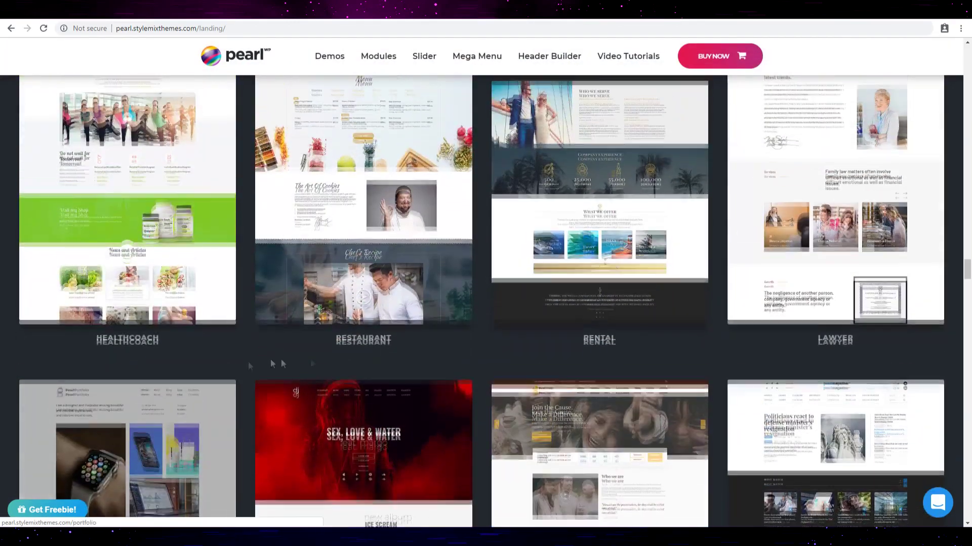
pyautogui.scroll(4, 271, 359)
pyautogui.scroll(3, 617, 341)
pyautogui.scroll(-5, 759, 342)
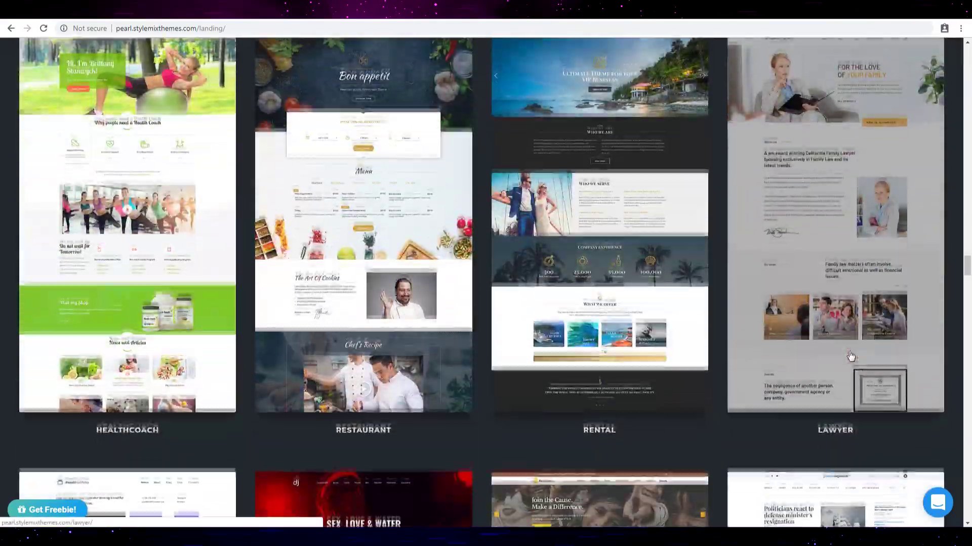
pyautogui.scroll(2, 859, 348)
pyautogui.scroll(6, 859, 348)
pyautogui.scroll(3, 607, 365)
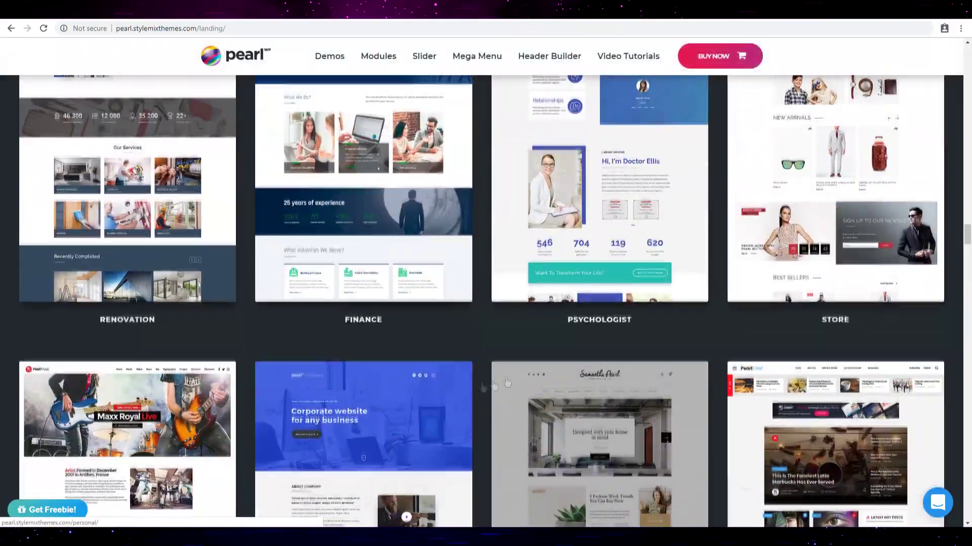
pyautogui.scroll(-3, 405, 391)
pyautogui.scroll(-4, 406, 390)
pyautogui.scroll(5, 525, 328)
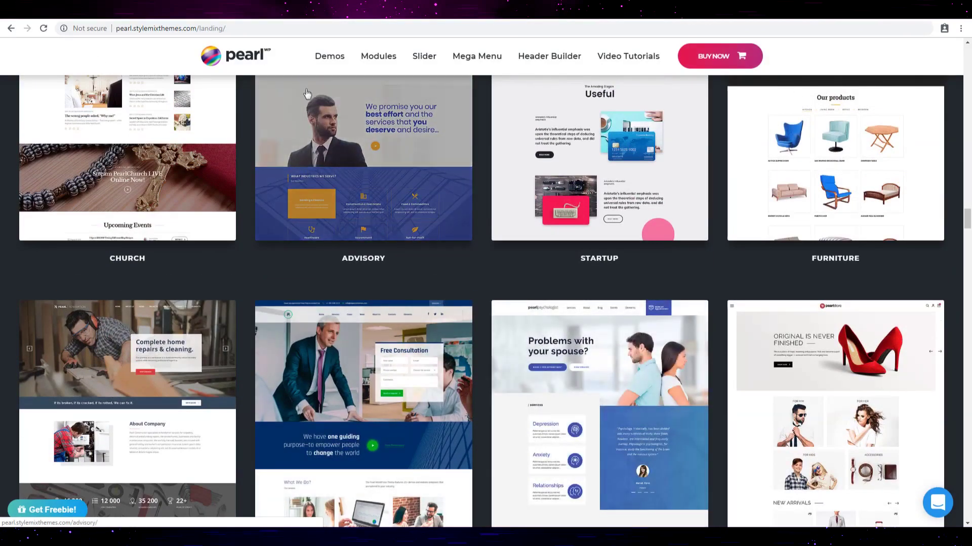
pyautogui.scroll(3, 497, 335)
pyautogui.scroll(3, 606, 342)
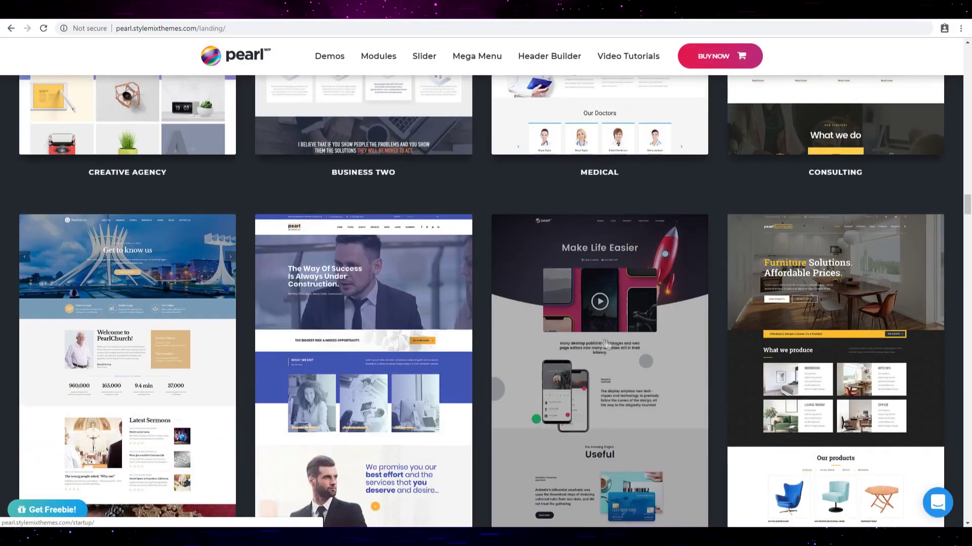
# Open the Psychologist demo tile from the Pearl demos grid
pyautogui.click(584, 334)
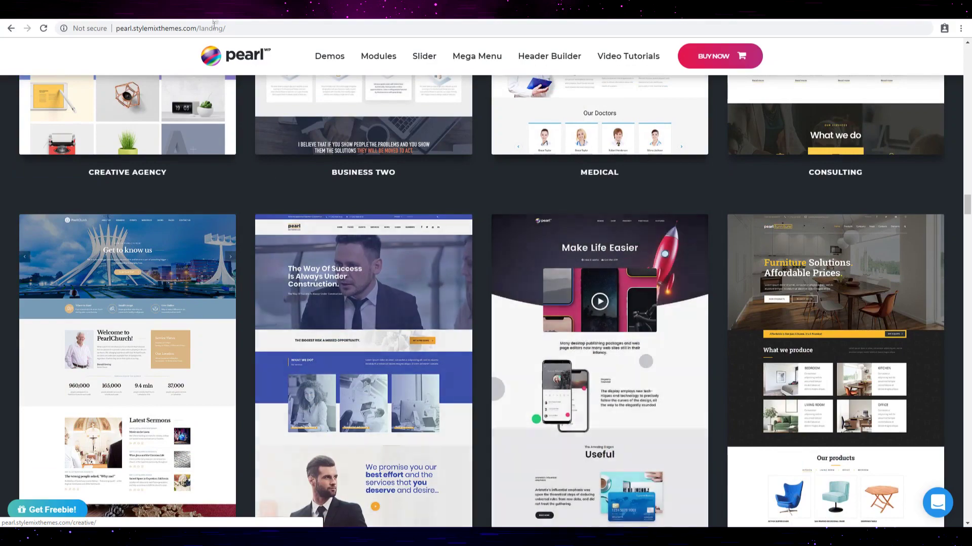
pyautogui.scroll(-2, 427, 273)
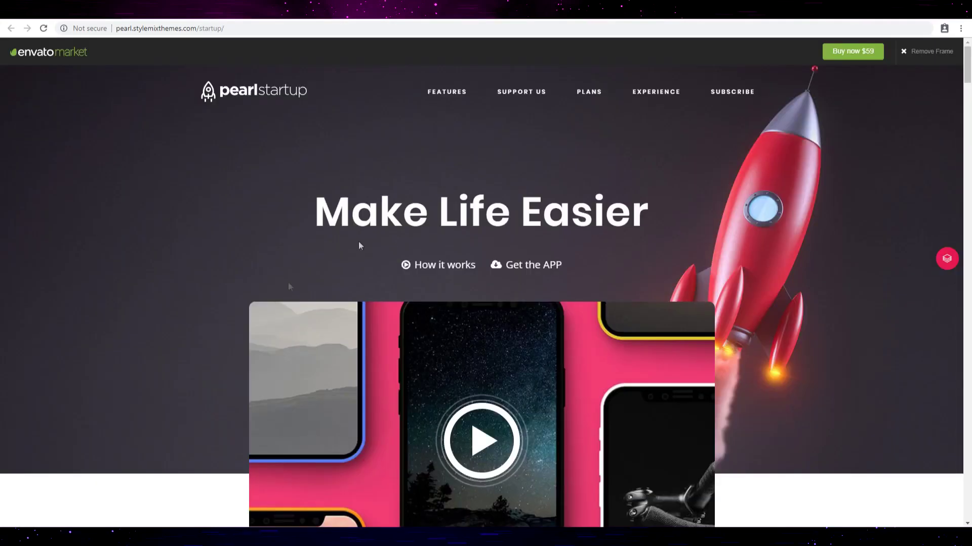
# Jump through the startup demo's Features, KickStarter, Plans and Subscribe sections
pyautogui.click(447, 92)
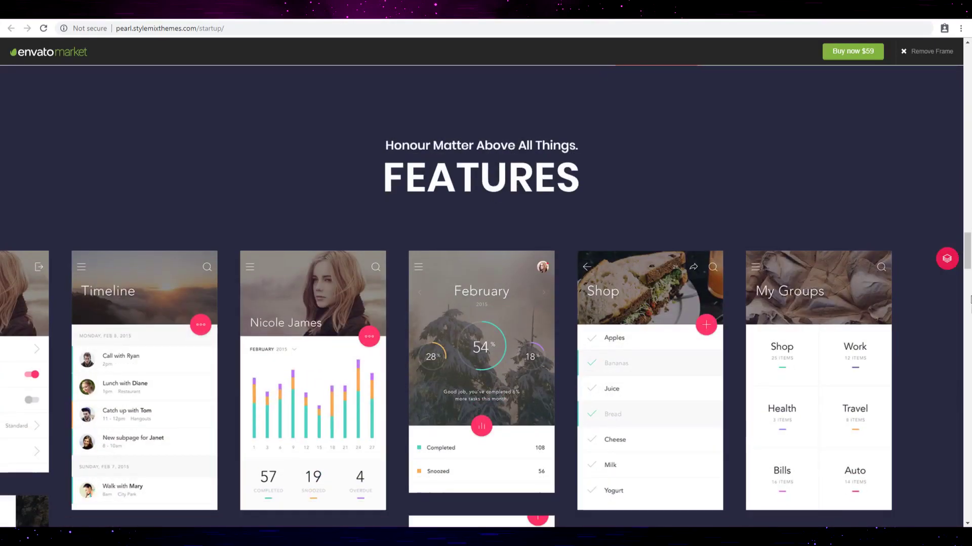
pyautogui.moveTo(968, 259); pyautogui.dragTo(968, 52)
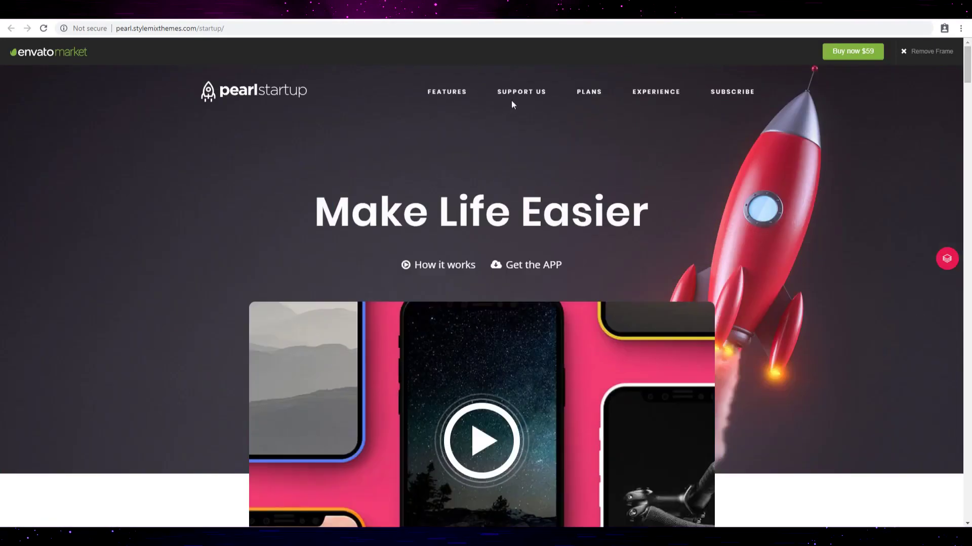
pyautogui.click(521, 92)
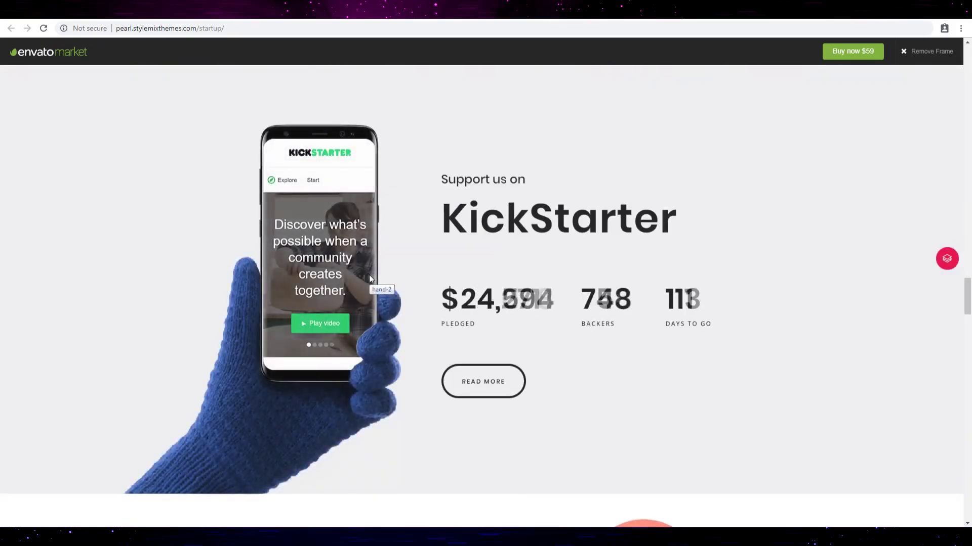
pyautogui.moveTo(968, 296); pyautogui.dragTo(968, 53)
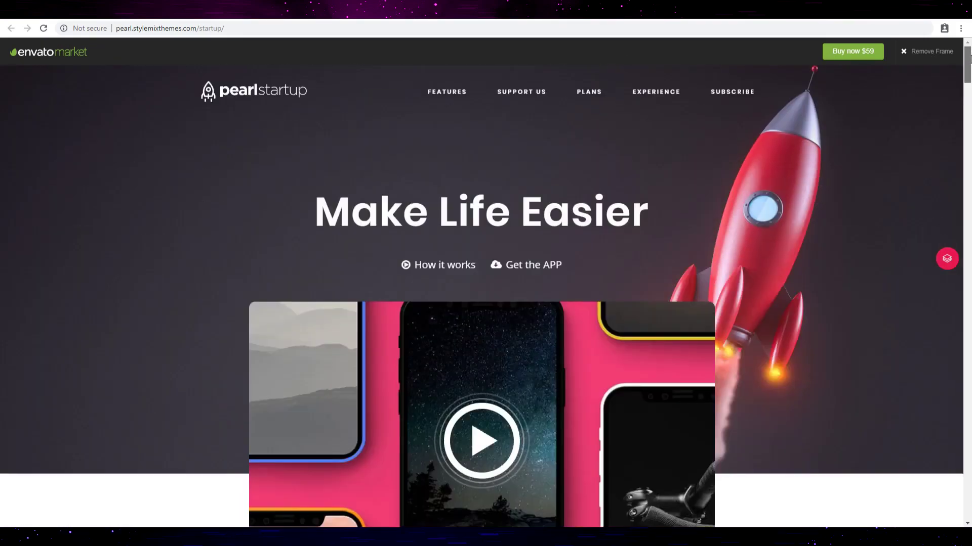
pyautogui.scroll(-5, 522, 175)
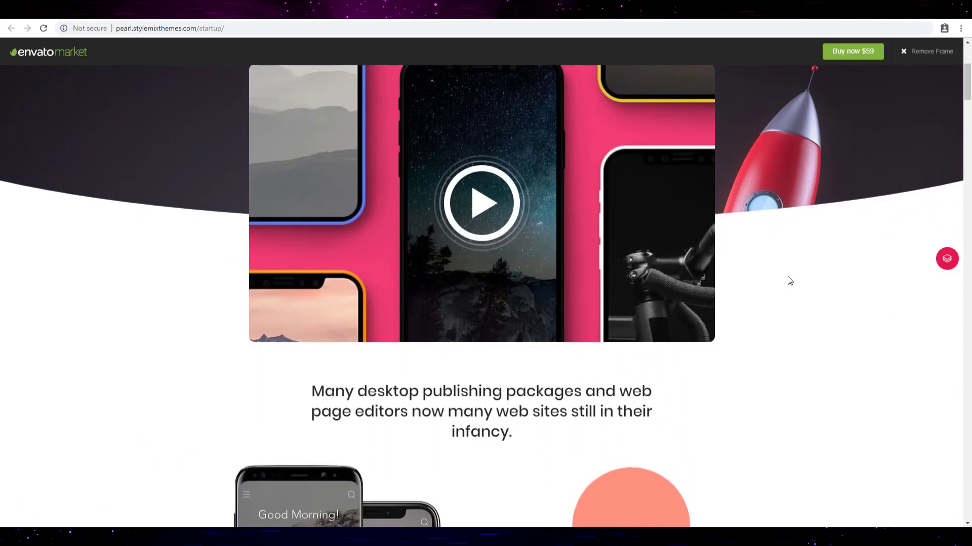
pyautogui.scroll(5, 543, 178)
pyautogui.click(589, 92)
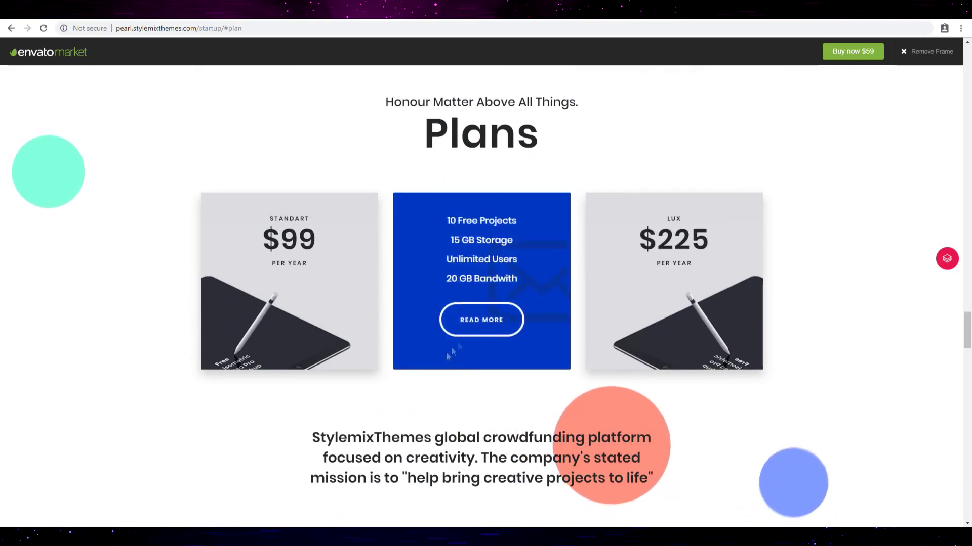
pyautogui.scroll(-5, 588, 386)
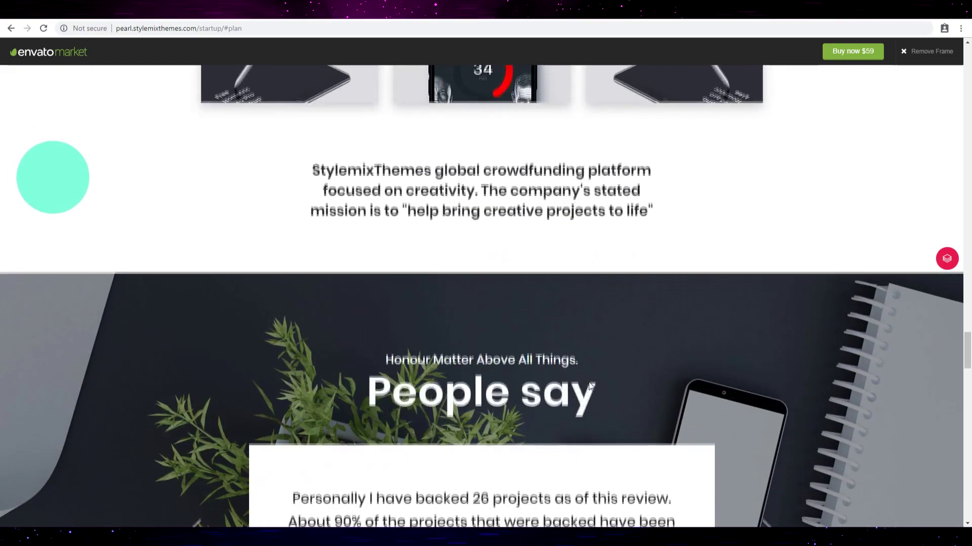
pyautogui.scroll(-5, 588, 386)
pyautogui.moveTo(968, 379); pyautogui.dragTo(968, 61)
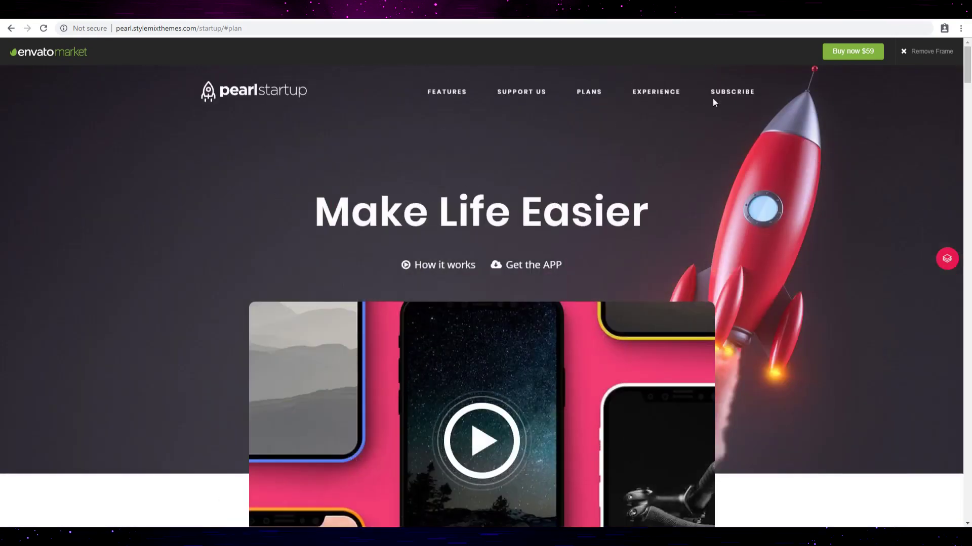
pyautogui.click(732, 92)
pyautogui.scroll(-5, 587, 228)
pyautogui.scroll(-5, 260, 304)
pyautogui.scroll(-5, 260, 304)
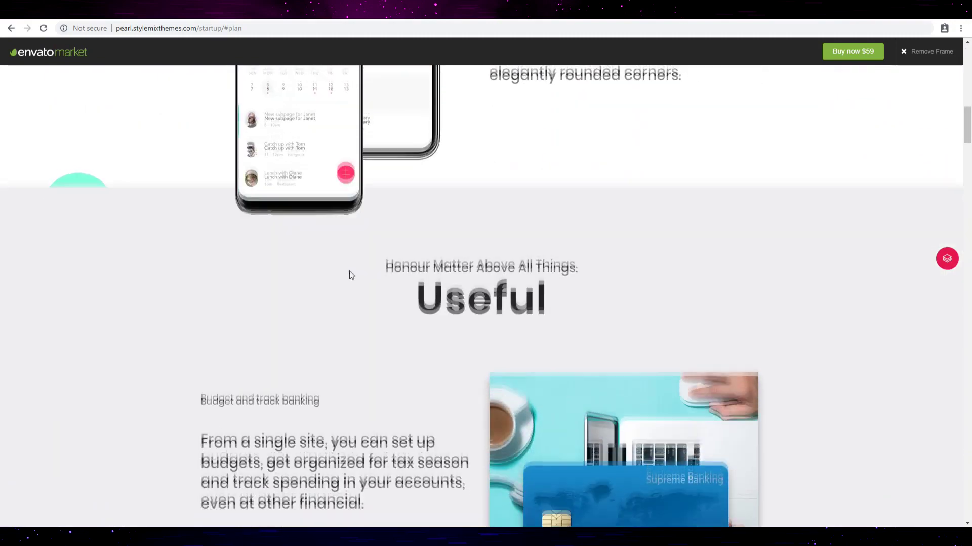
pyautogui.scroll(-5, 260, 227)
pyautogui.scroll(-4, 260, 190)
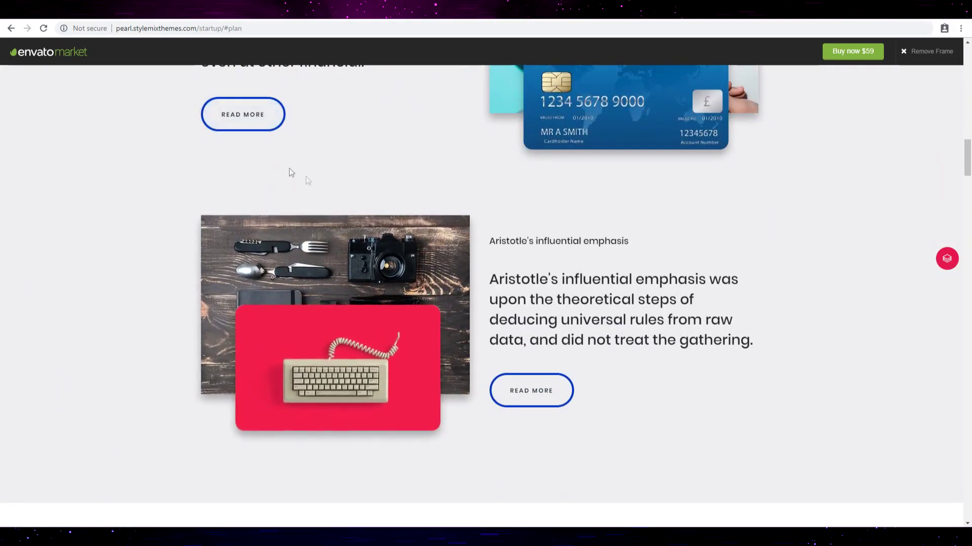
pyautogui.scroll(-3, 338, 407)
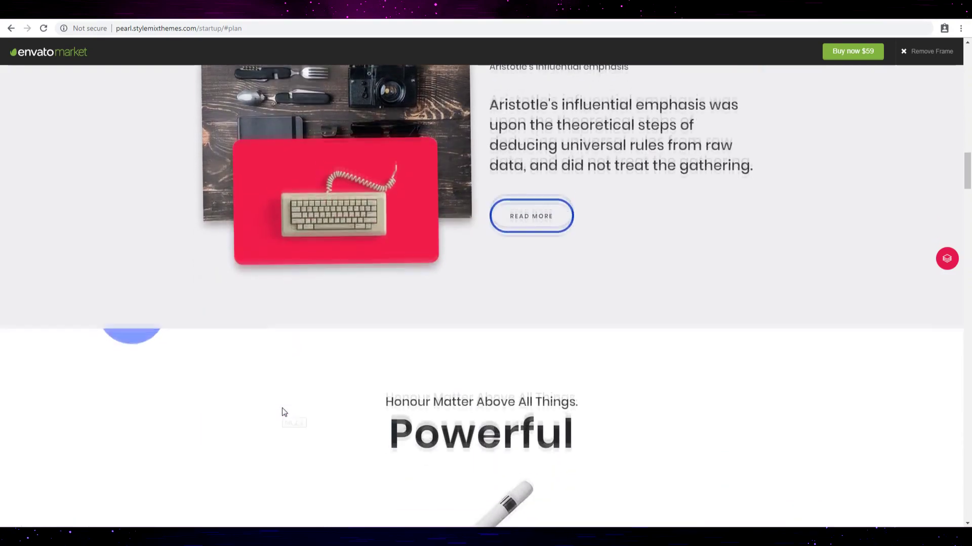
pyautogui.scroll(-5, 350, 308)
pyautogui.scroll(-3, 423, 320)
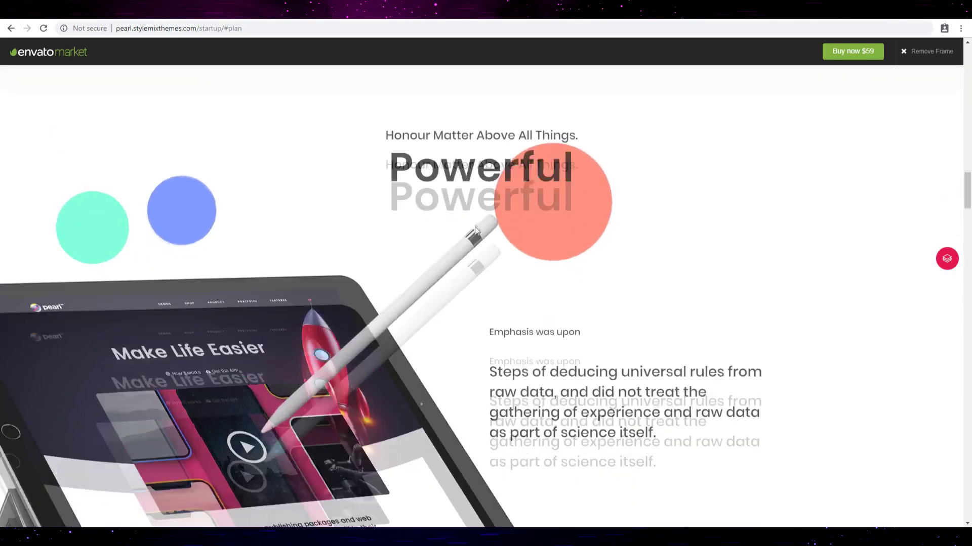
pyautogui.scroll(-5, 474, 227)
pyautogui.scroll(-3, 459, 271)
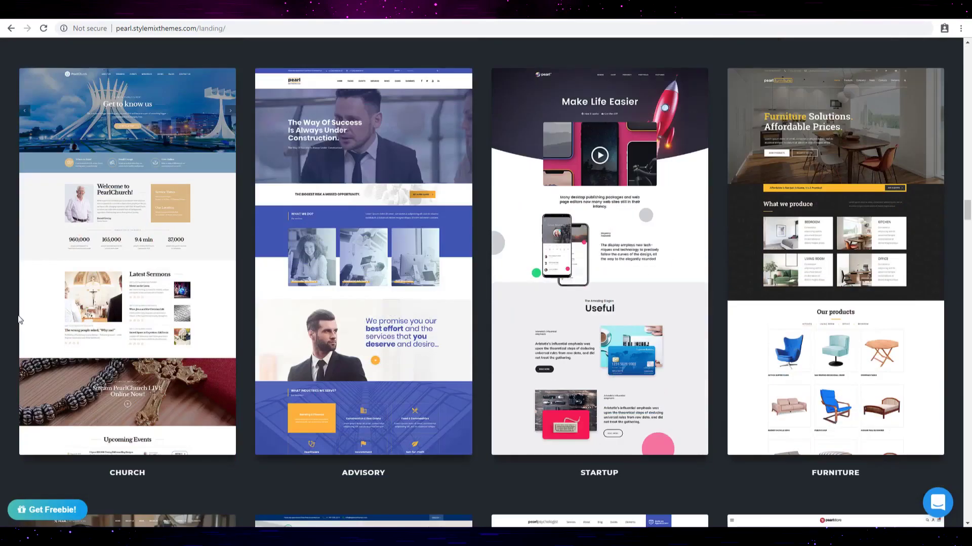
pyautogui.scroll(5, 559, 260)
pyautogui.scroll(5, 558, 261)
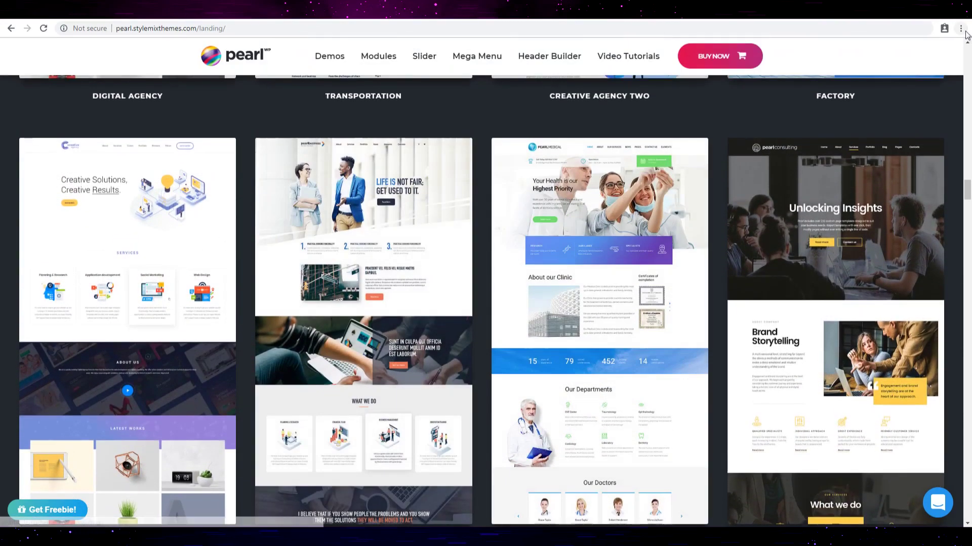
pyautogui.click(960, 29)
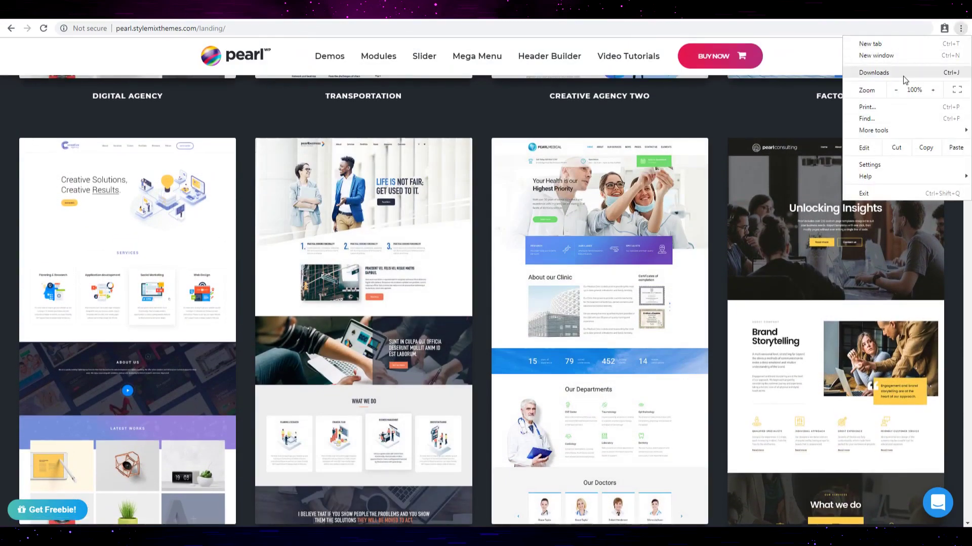
pyautogui.press('Escape')
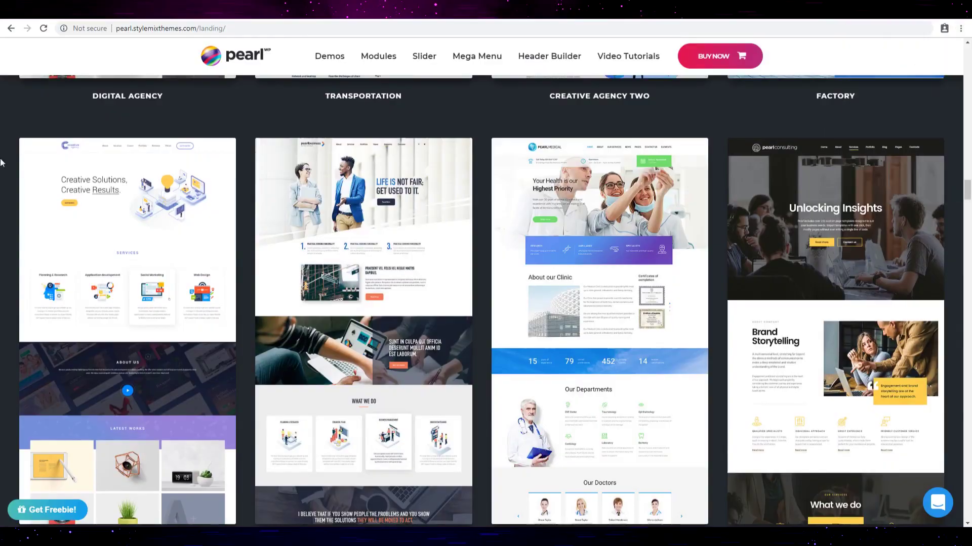
pyautogui.scroll(5, 32, 198)
pyautogui.scroll(3, 32, 197)
pyautogui.scroll(5, 31, 197)
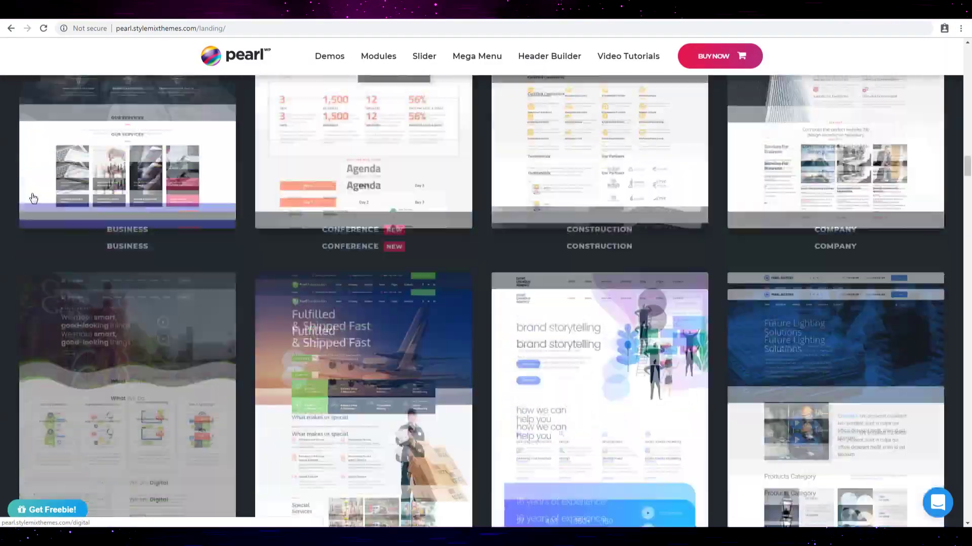
pyautogui.scroll(5, 32, 198)
pyautogui.scroll(3, 33, 197)
pyautogui.scroll(-1, 137, 217)
pyautogui.scroll(-1, 136, 218)
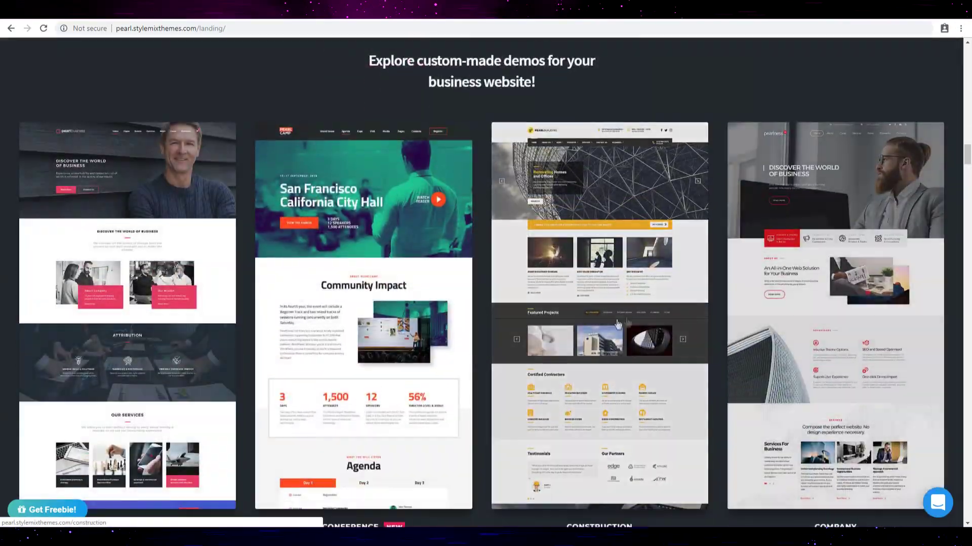
pyautogui.scroll(-4, 424, 322)
pyautogui.scroll(-2, 424, 325)
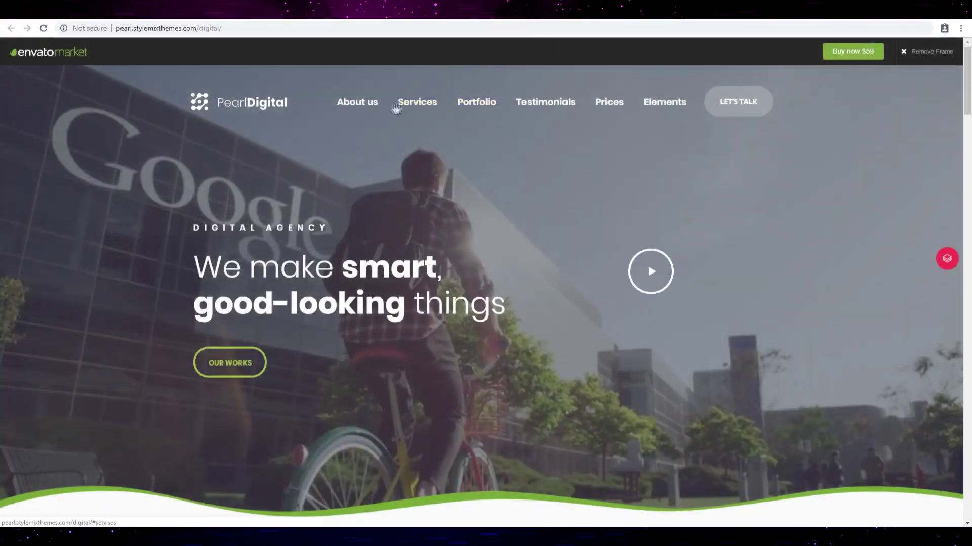
# Jump to the Pearl Digital demo's Services section
pyautogui.click(416, 102)
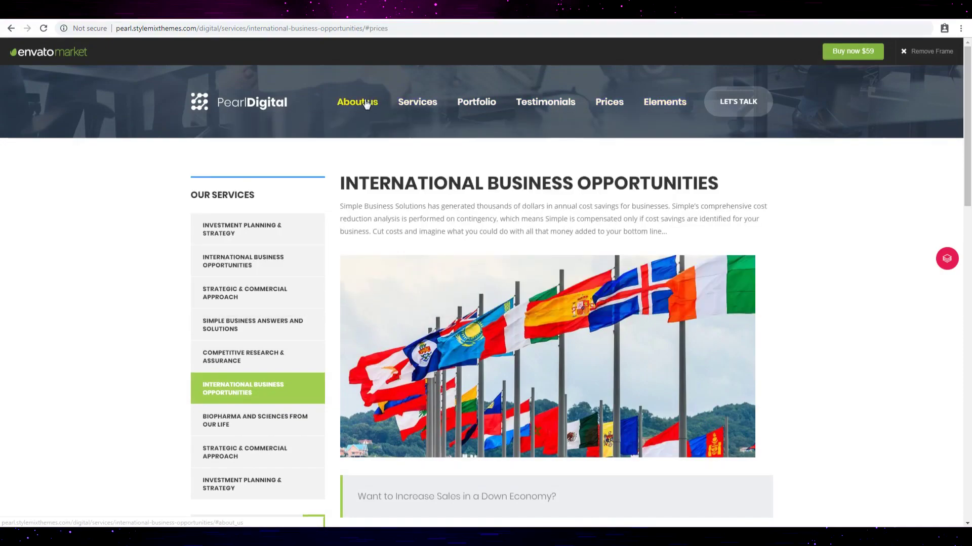
pyautogui.scroll(-10, 410, 189)
pyautogui.scroll(-5, 411, 189)
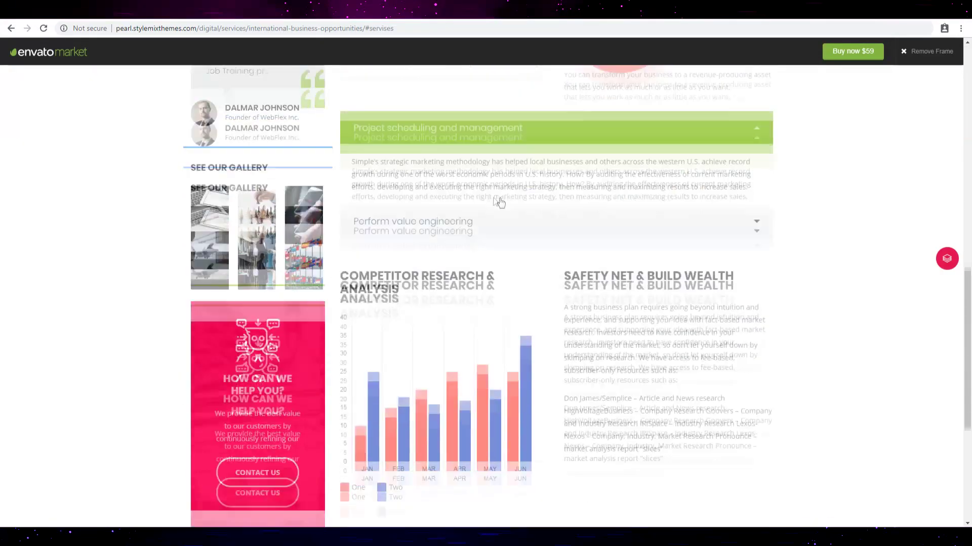
pyautogui.scroll(8, 456, 182)
pyautogui.scroll(8, 471, 173)
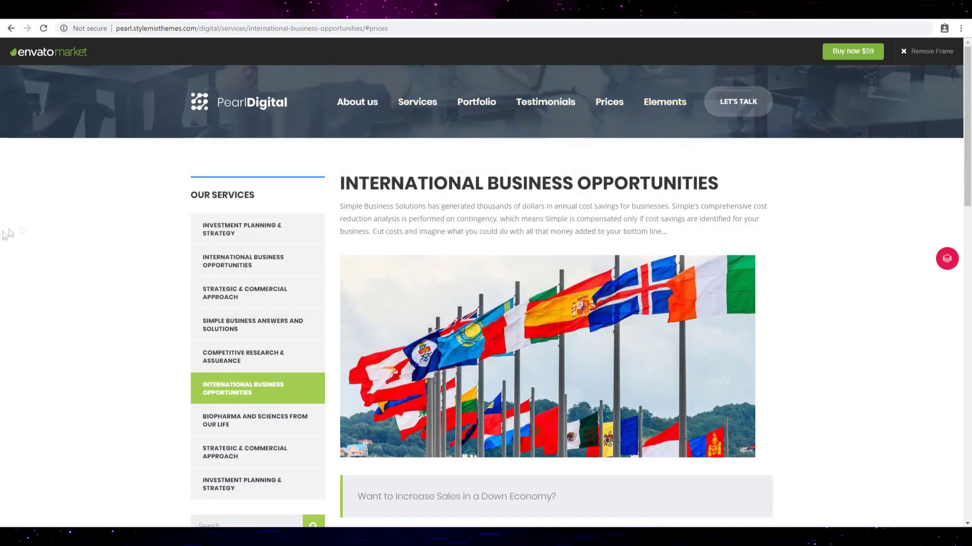
pyautogui.scroll(-10, 835, 202)
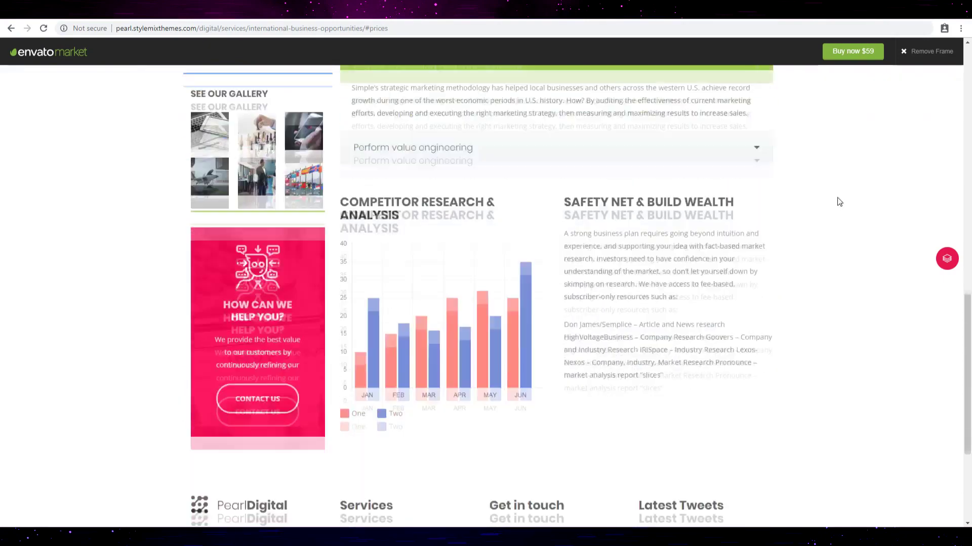
pyautogui.scroll(-6, 839, 202)
pyautogui.scroll(15, 835, 303)
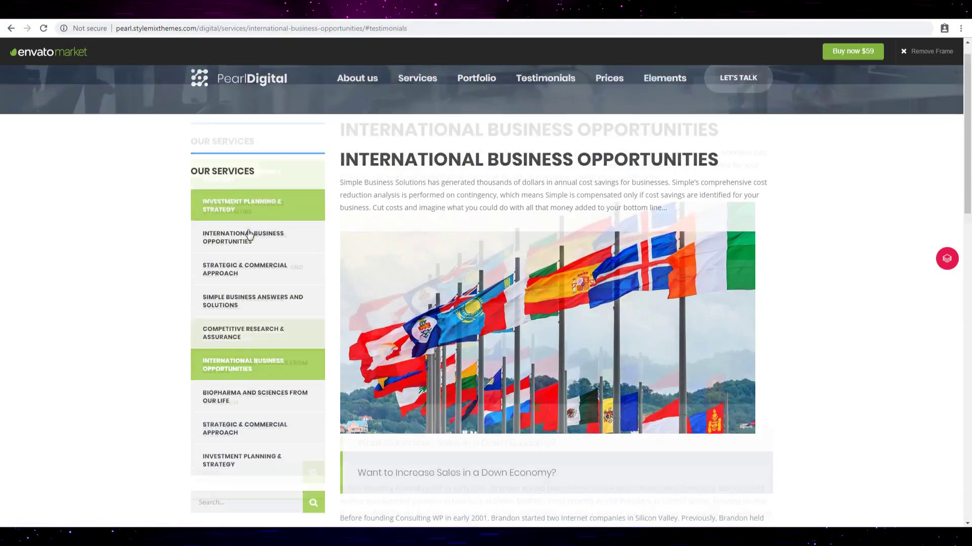
pyautogui.scroll(-5, 486, 304)
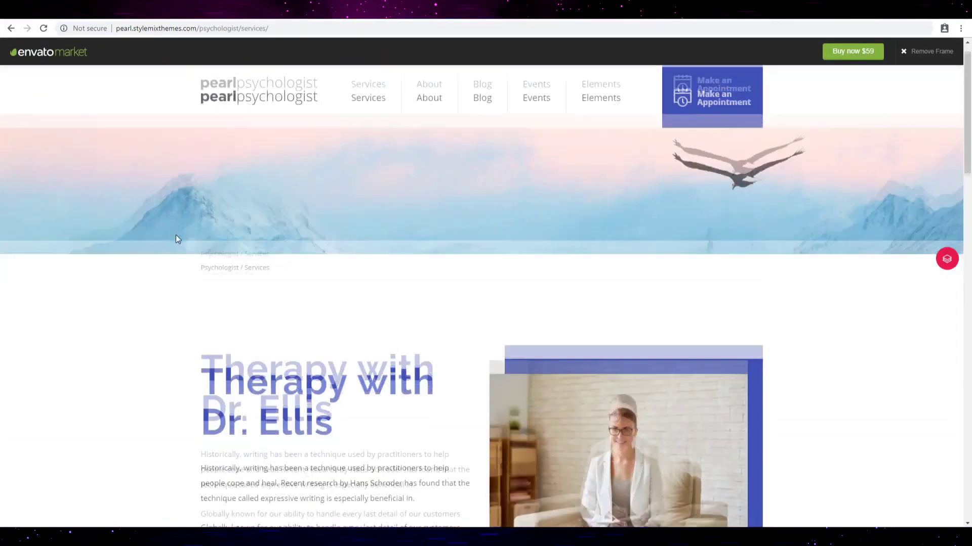
pyautogui.scroll(-5, 176, 234)
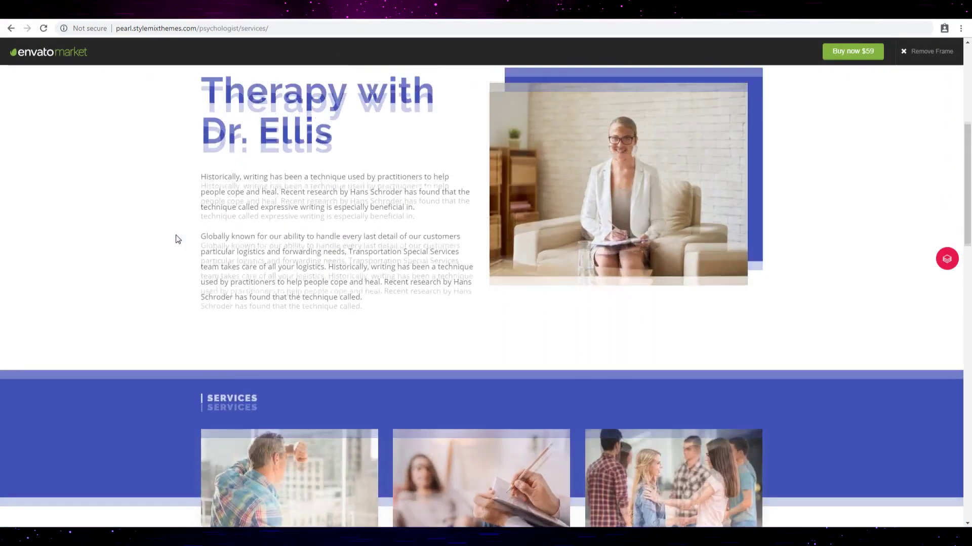
pyautogui.scroll(-5, 175, 238)
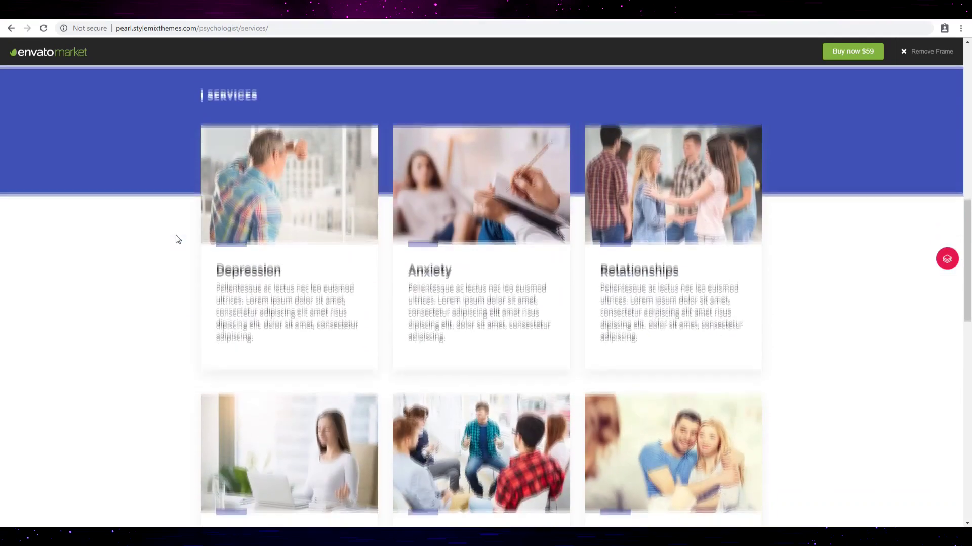
pyautogui.scroll(-6, 395, 273)
pyautogui.scroll(-5, 400, 272)
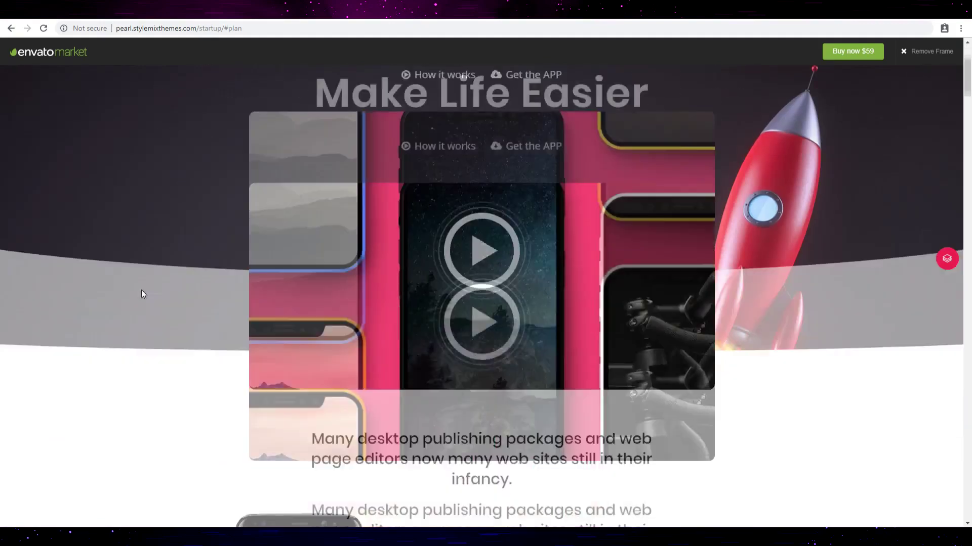
pyautogui.scroll(-10, 183, 318)
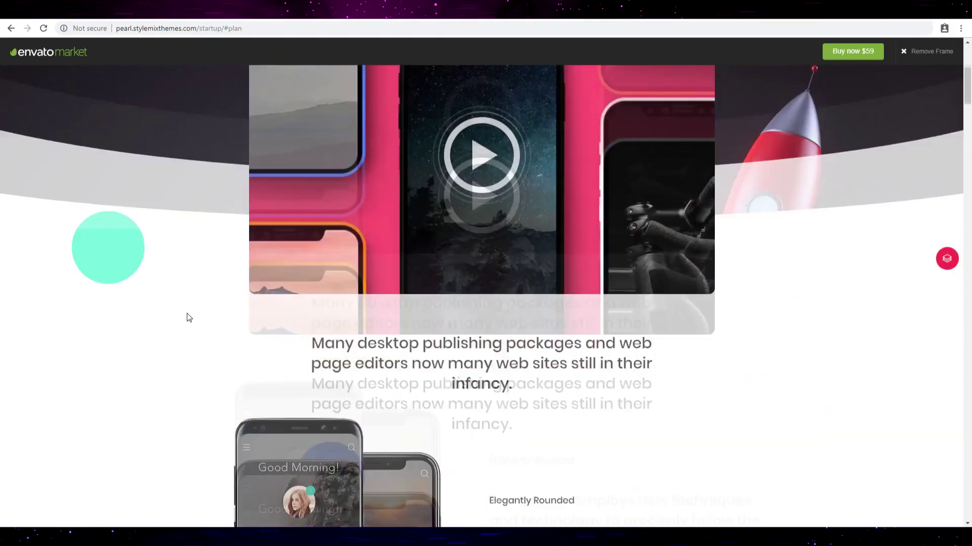
pyautogui.scroll(-10, 190, 315)
pyautogui.scroll(-8, 197, 305)
pyautogui.scroll(-6, 210, 300)
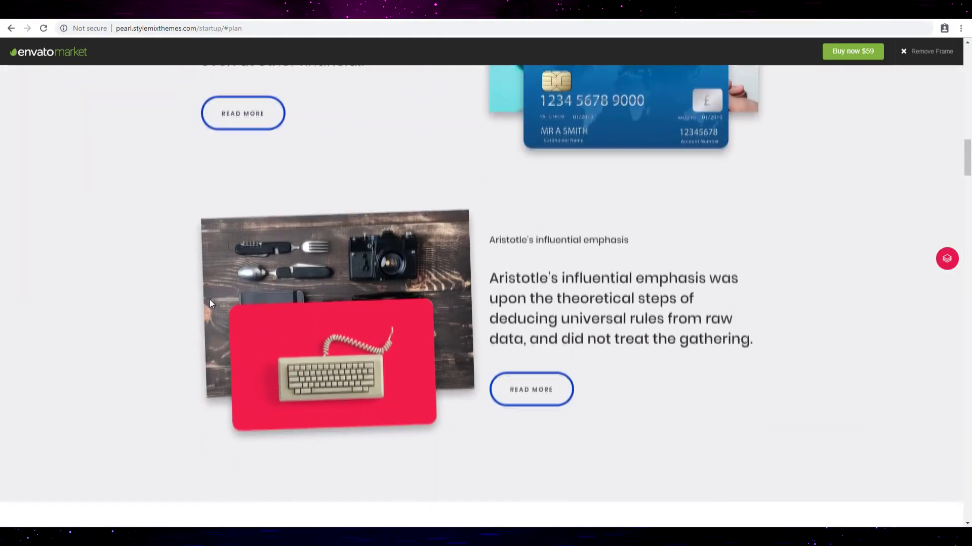
pyautogui.scroll(-5, 303, 289)
pyautogui.scroll(6, 466, 263)
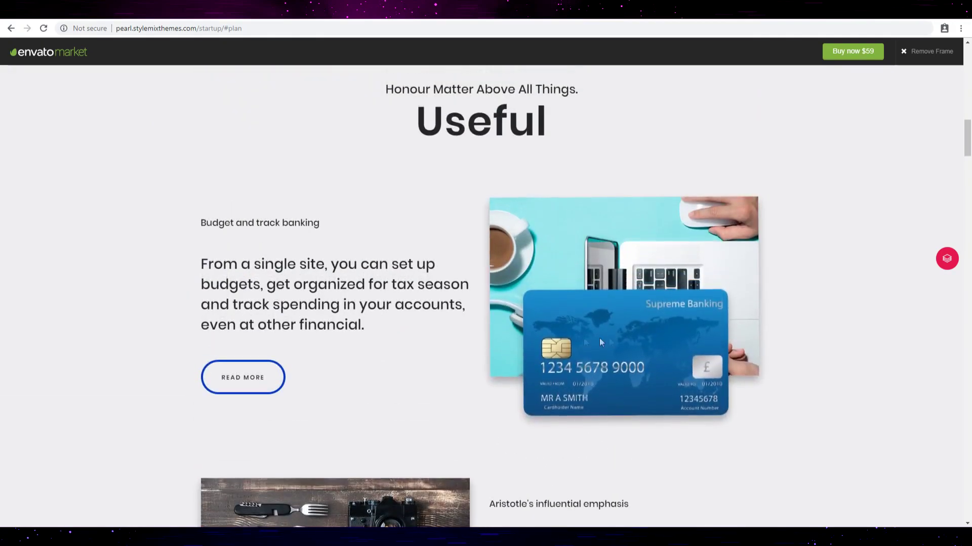
pyautogui.scroll(-2, 598, 338)
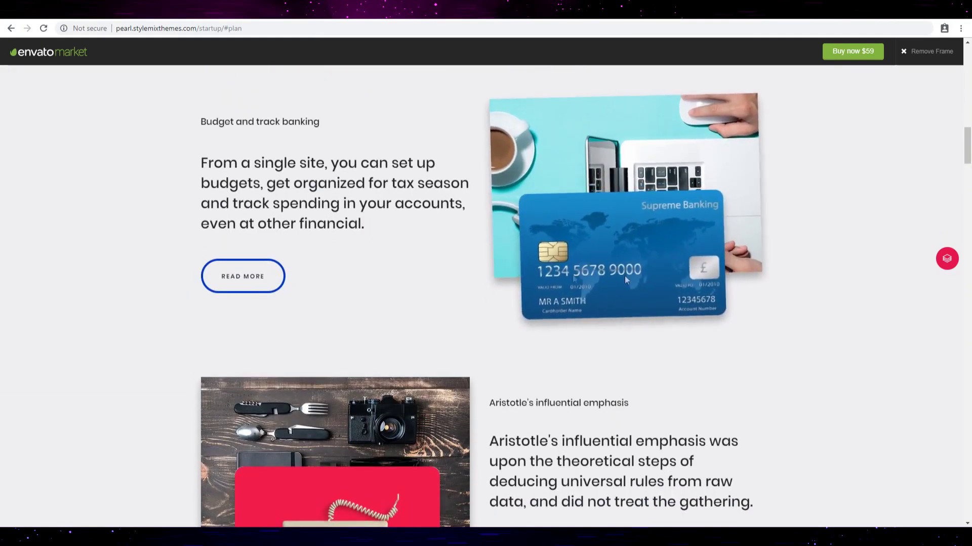
pyautogui.scroll(-5, 456, 304)
pyautogui.scroll(2, 436, 212)
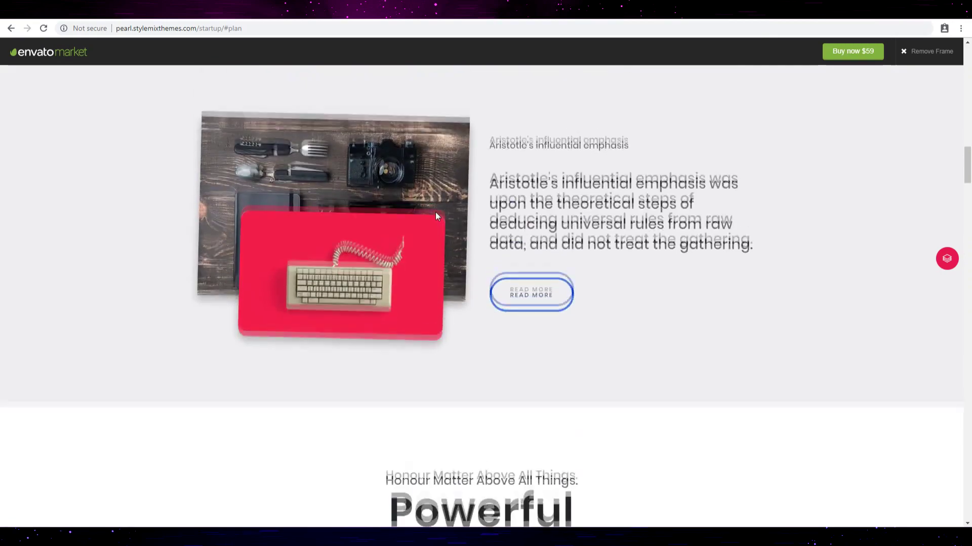
pyautogui.scroll(2, 421, 279)
pyautogui.scroll(1, 422, 279)
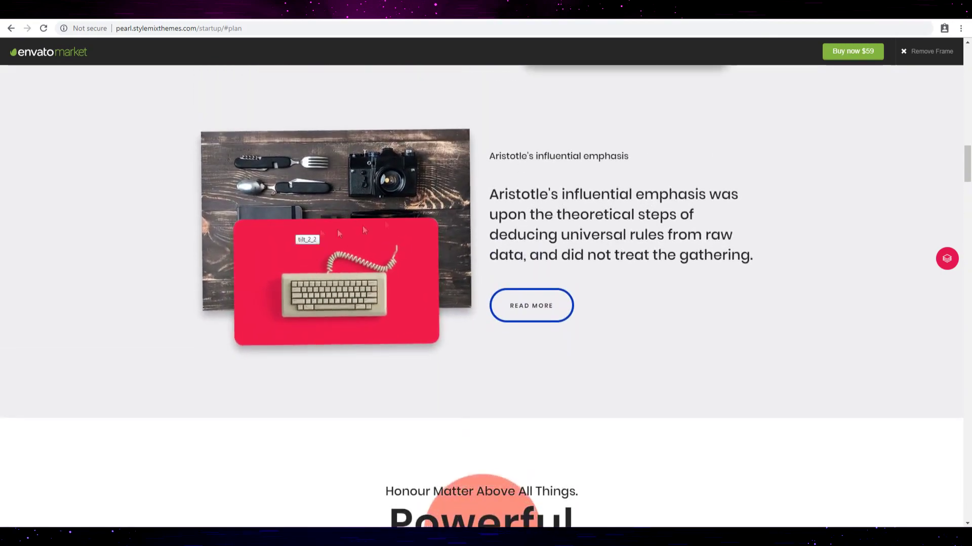
pyautogui.scroll(-4, 394, 268)
pyautogui.scroll(-4, 393, 268)
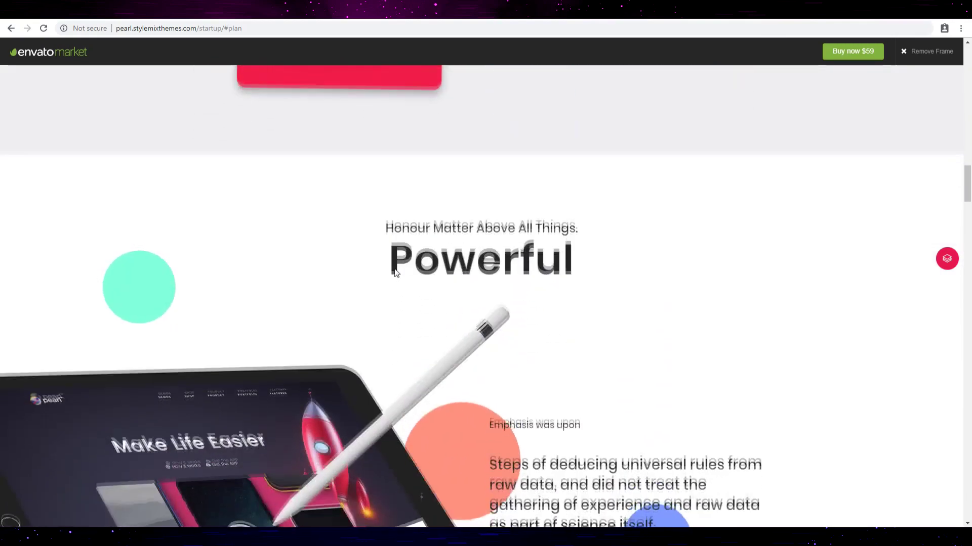
pyautogui.scroll(-3, 402, 304)
pyautogui.scroll(-3, 285, 300)
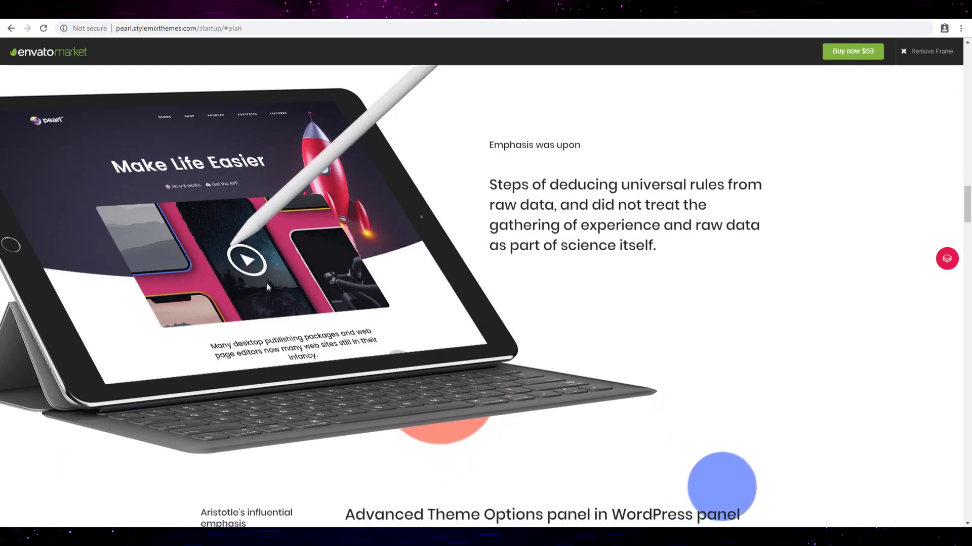
pyautogui.scroll(-4, 253, 286)
pyautogui.scroll(-4, 336, 291)
pyautogui.scroll(-4, 337, 290)
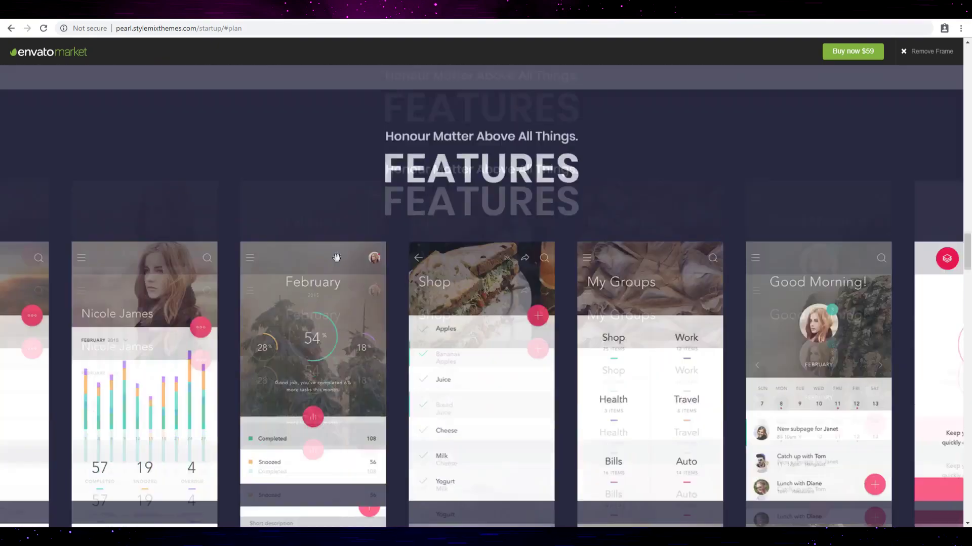
pyautogui.scroll(-3, 228, 266)
pyautogui.scroll(4, 246, 318)
pyautogui.scroll(1, 456, 326)
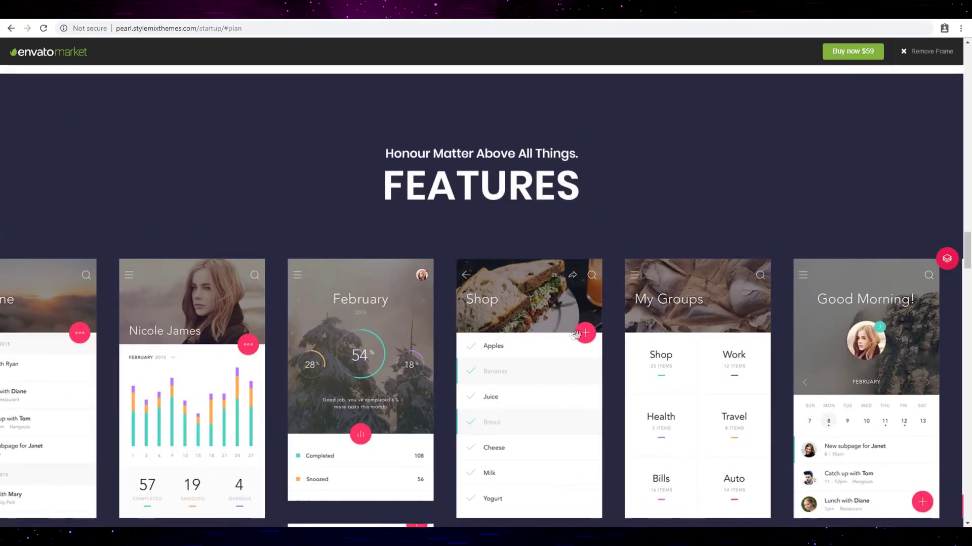
# Open one FEATURES app-card image on its own, then return to the startup demo
pyautogui.click(381, 343)
pyautogui.scroll(-4, 364, 349)
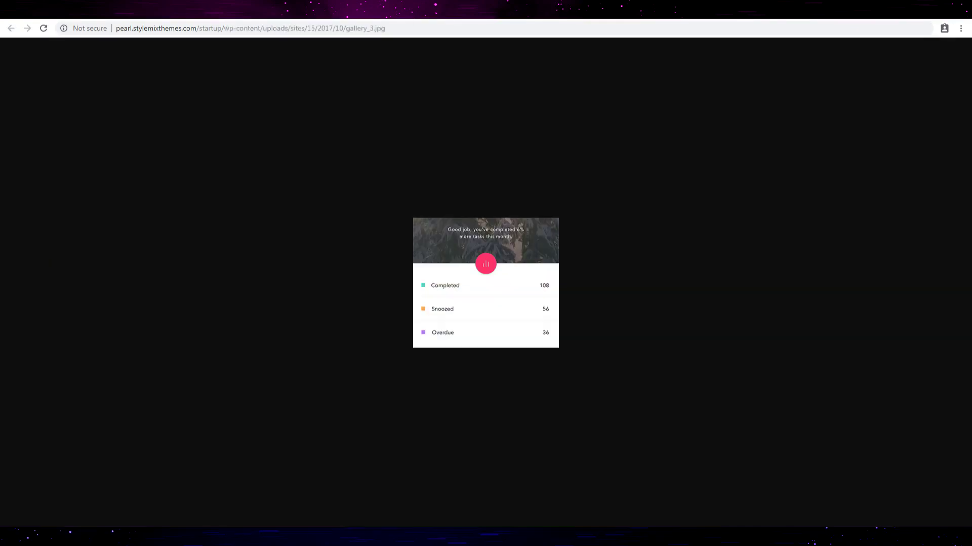
pyautogui.hotkey('alt', 'Left')
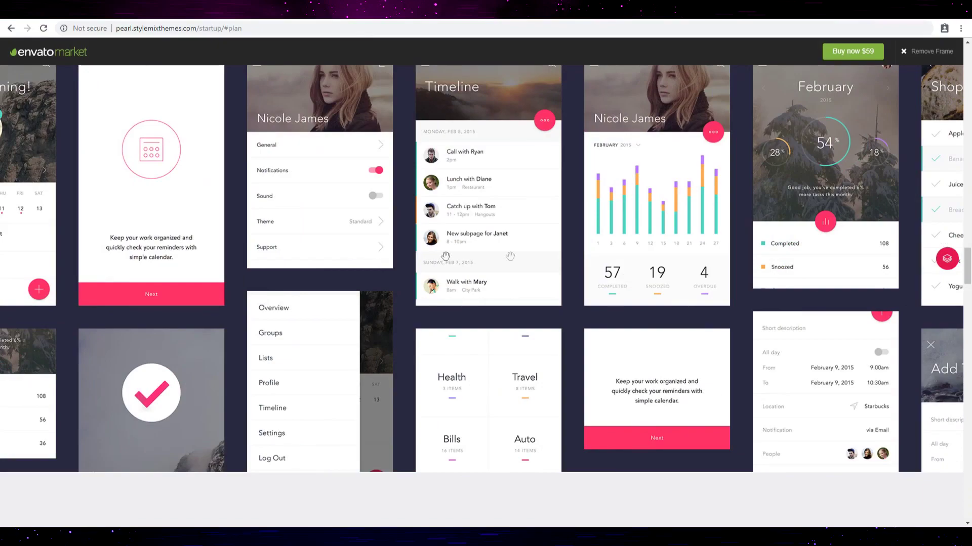
pyautogui.scroll(4, 647, 305)
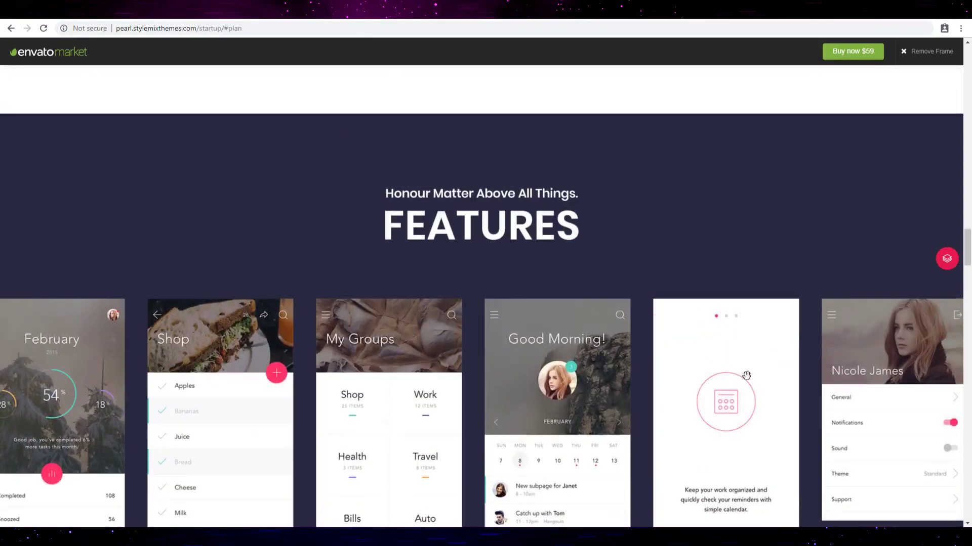
pyautogui.scroll(-2, 595, 349)
pyautogui.scroll(4, 595, 349)
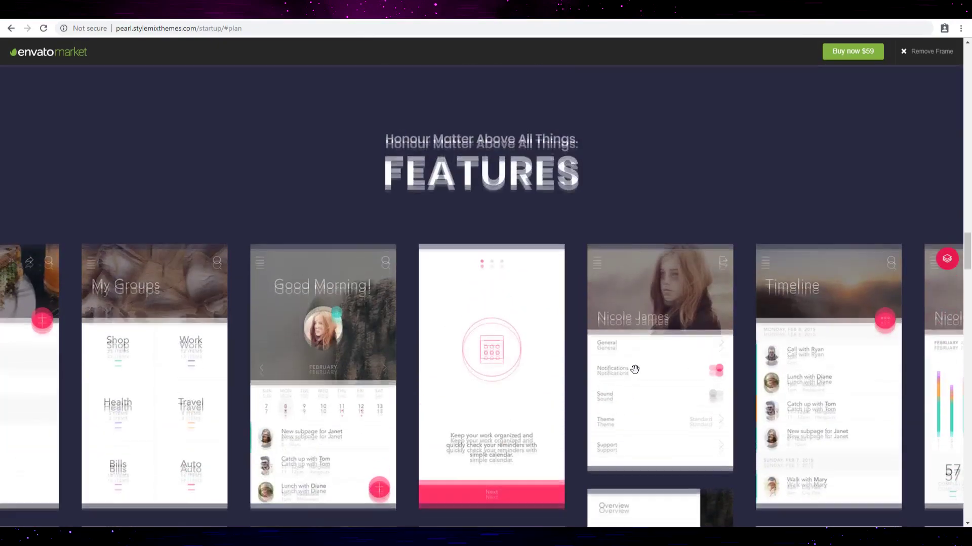
pyautogui.scroll(-5, 738, 373)
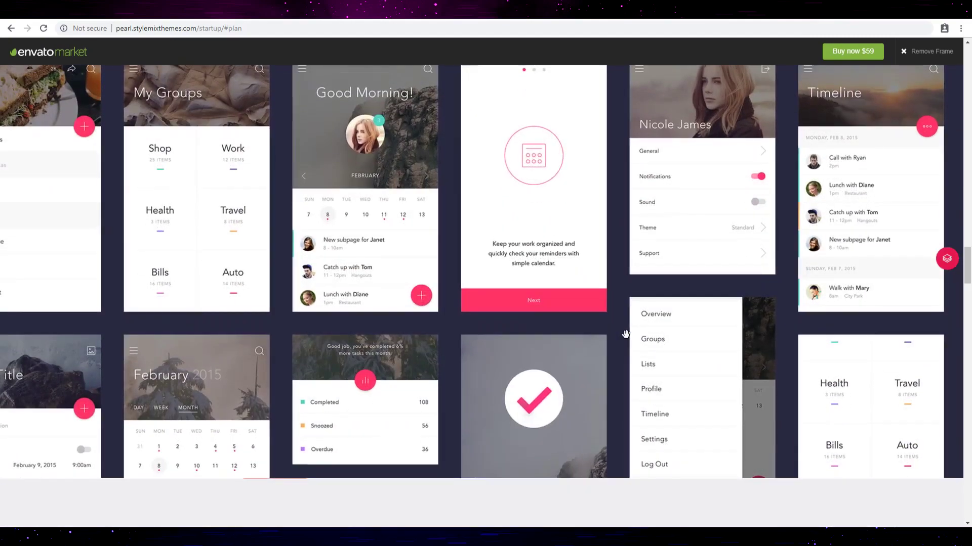
pyautogui.scroll(-5, 623, 350)
pyautogui.scroll(-5, 612, 353)
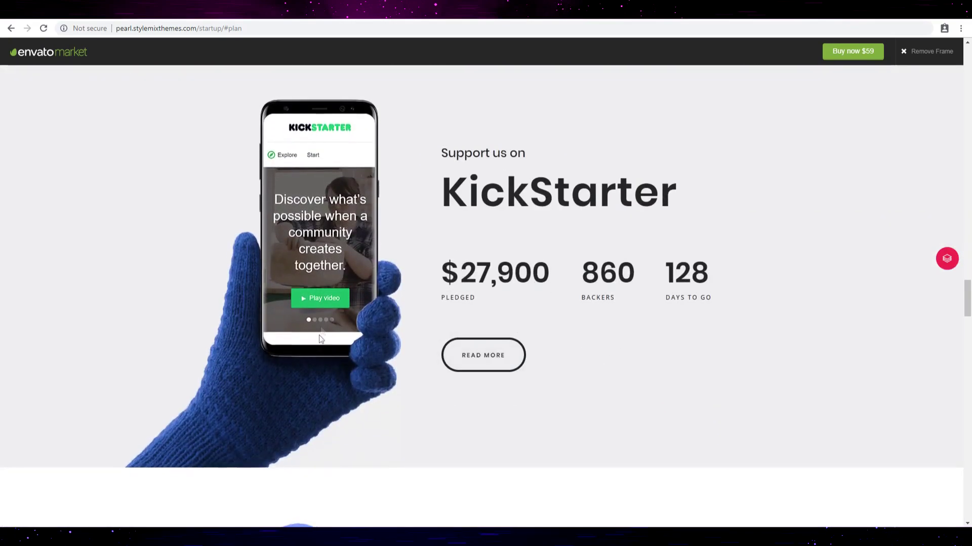
pyautogui.scroll(-3, 107, 262)
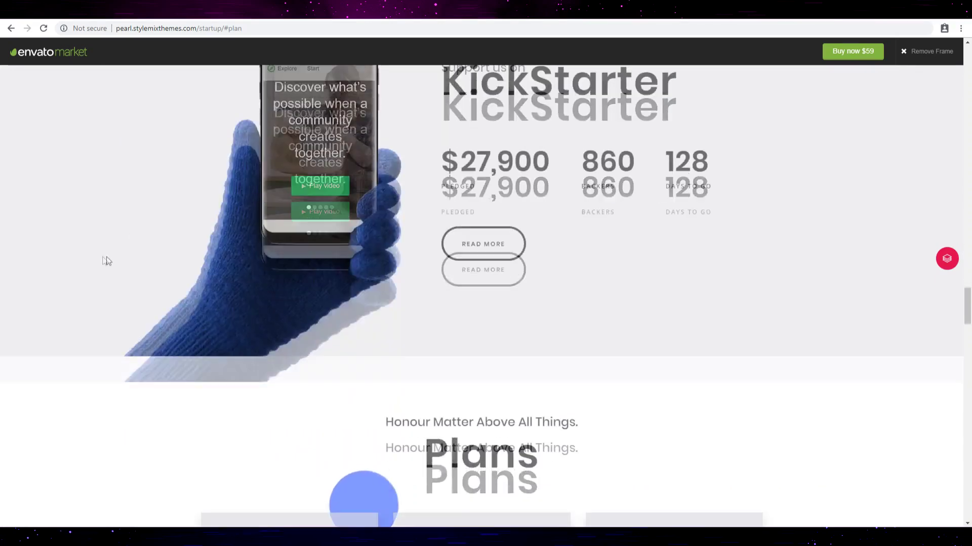
pyautogui.scroll(-2, 367, 292)
pyautogui.scroll(3, 255, 264)
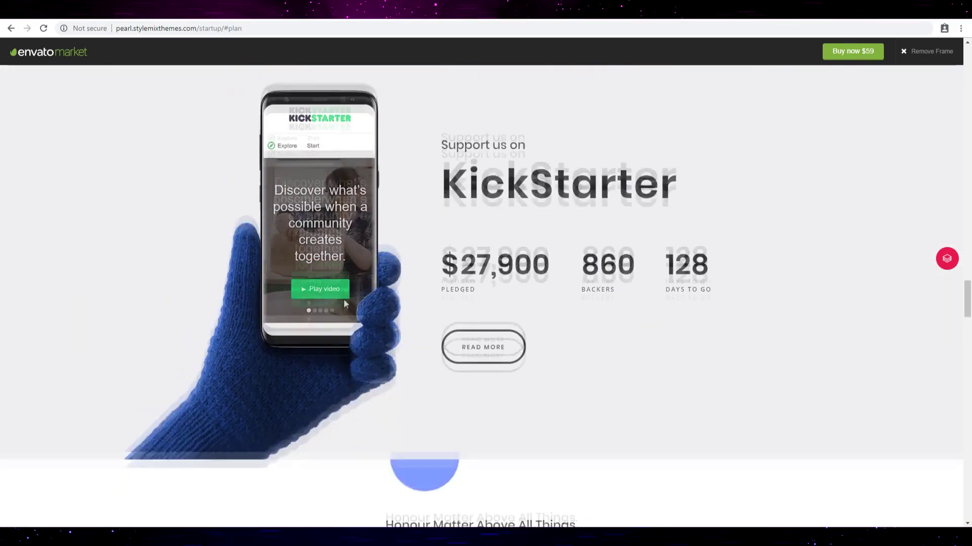
pyautogui.scroll(-1, 344, 299)
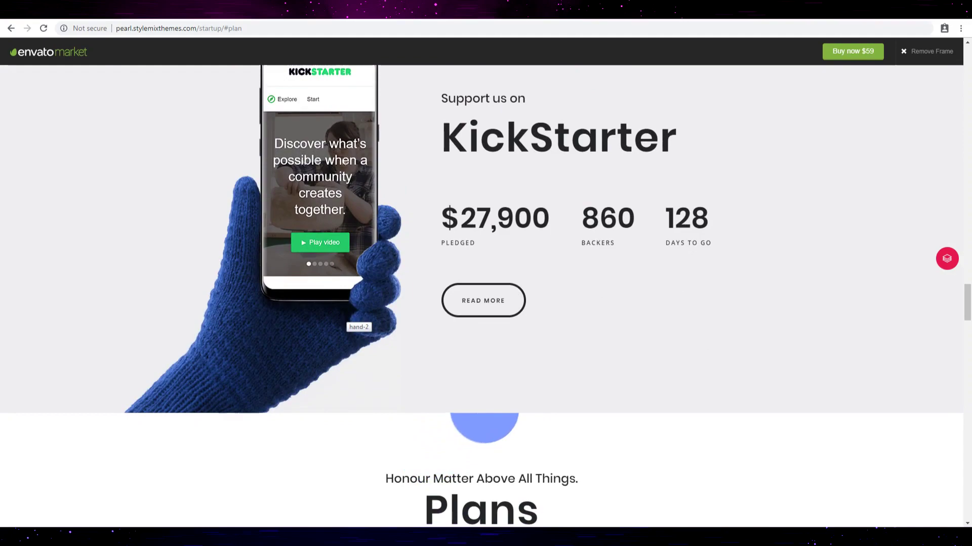
pyautogui.scroll(-2, 211, 299)
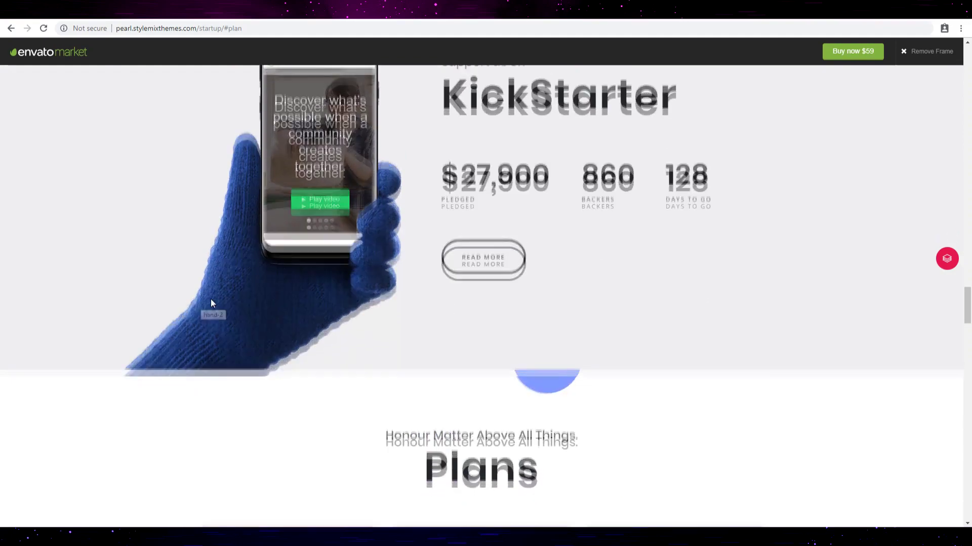
pyautogui.scroll(-3, 211, 300)
pyautogui.scroll(-2, 410, 299)
pyautogui.scroll(-2, 502, 267)
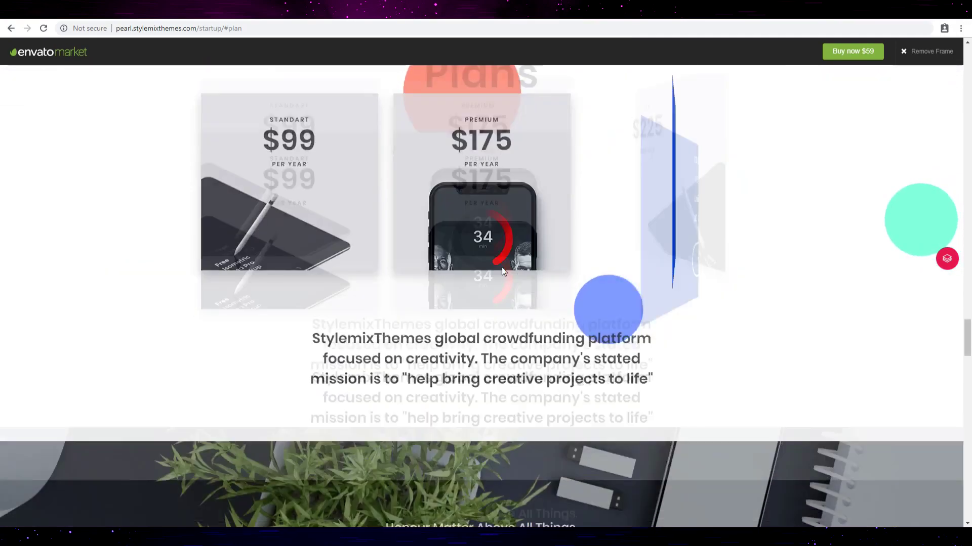
pyautogui.scroll(-3, 502, 267)
pyautogui.scroll(-3, 502, 267)
pyautogui.scroll(-3, 502, 268)
pyautogui.scroll(-3, 496, 267)
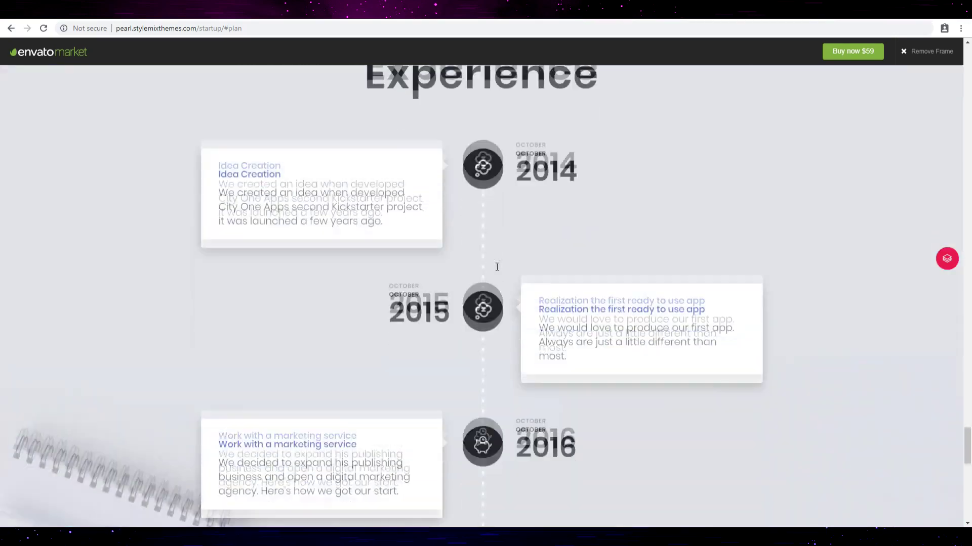
pyautogui.scroll(-5, 496, 267)
pyautogui.scroll(-5, 310, 196)
pyautogui.scroll(-3, 453, 233)
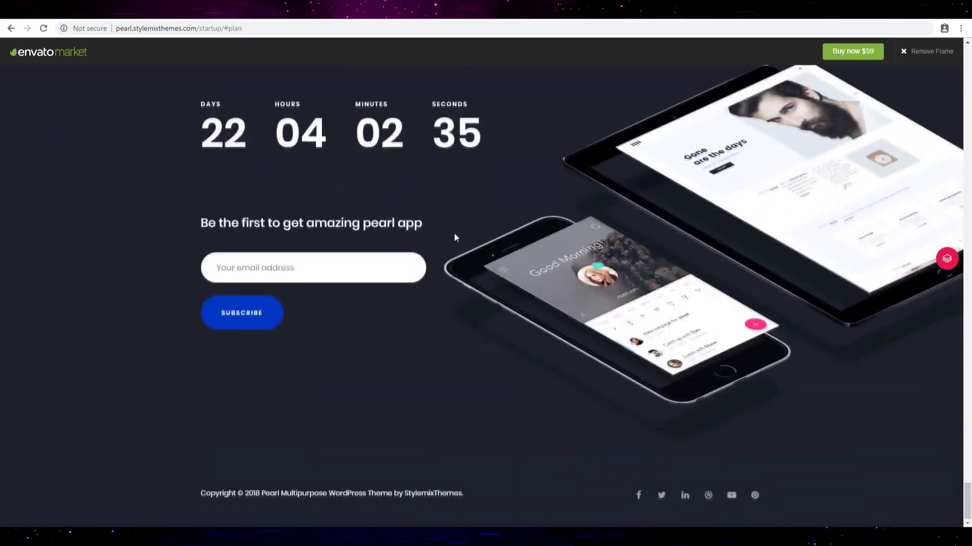
pyautogui.scroll(8, 454, 233)
pyautogui.scroll(5, 454, 233)
pyautogui.scroll(-3, 455, 233)
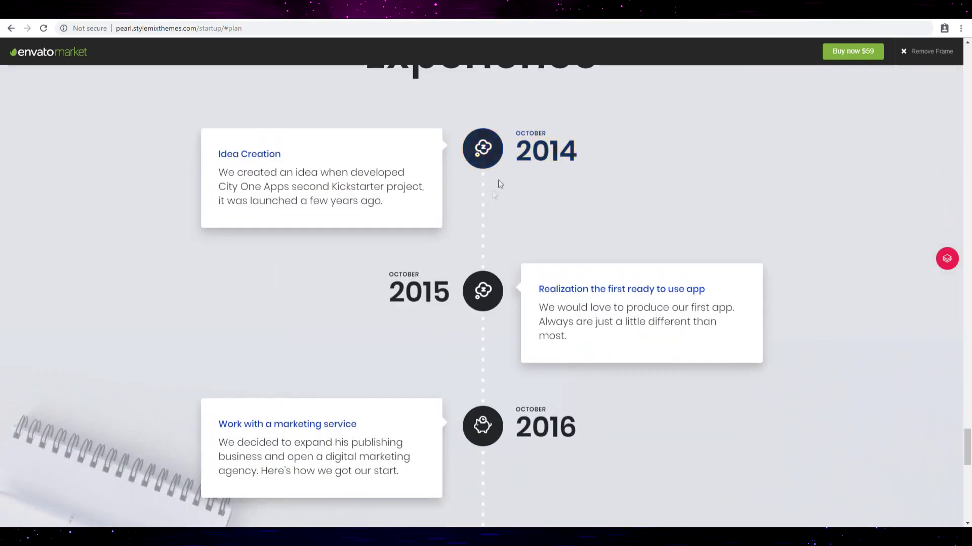
pyautogui.scroll(-4, 466, 180)
pyautogui.scroll(-3, 466, 180)
pyautogui.scroll(-5, 480, 260)
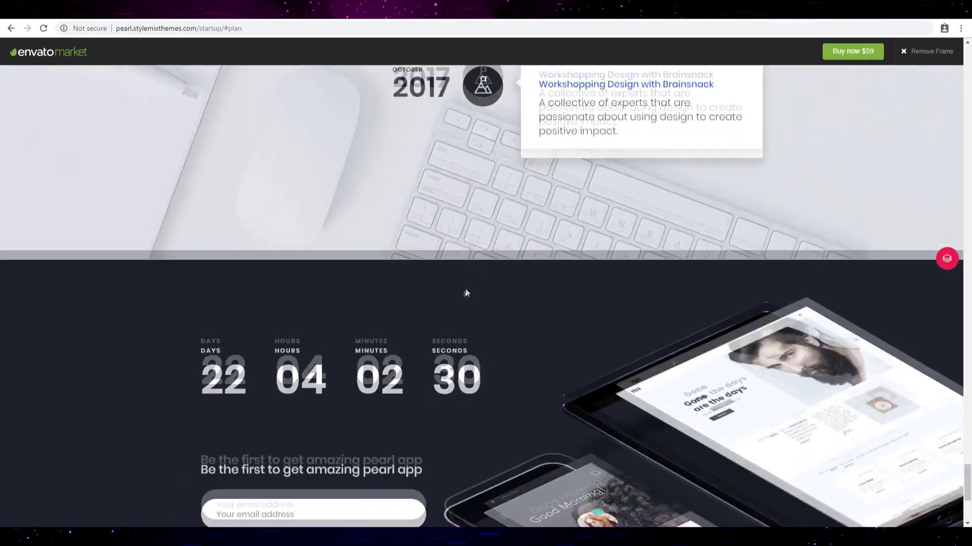
pyautogui.scroll(-5, 465, 288)
pyautogui.scroll(5, 423, 298)
pyautogui.scroll(4, 487, 277)
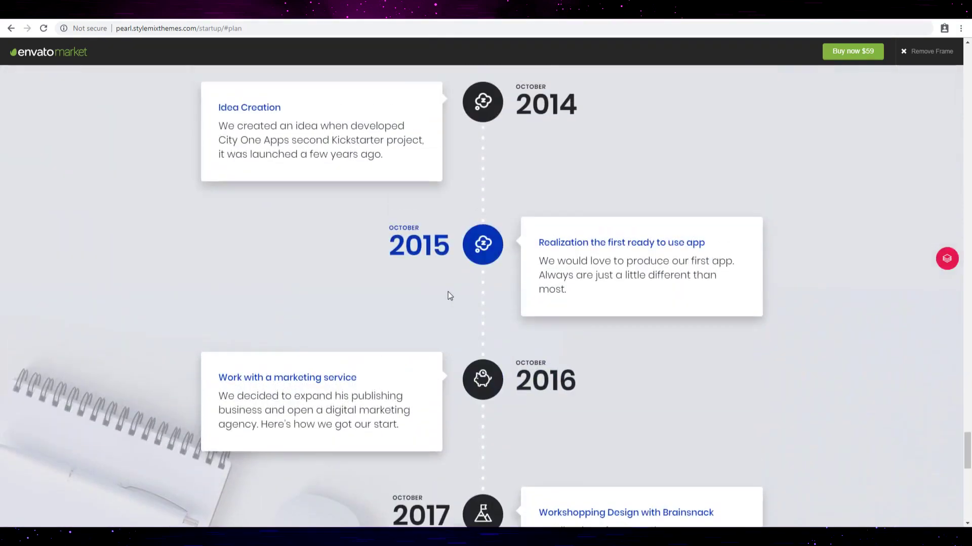
pyautogui.scroll(-3, 448, 292)
pyautogui.scroll(-5, 376, 249)
pyautogui.scroll(-3, 330, 266)
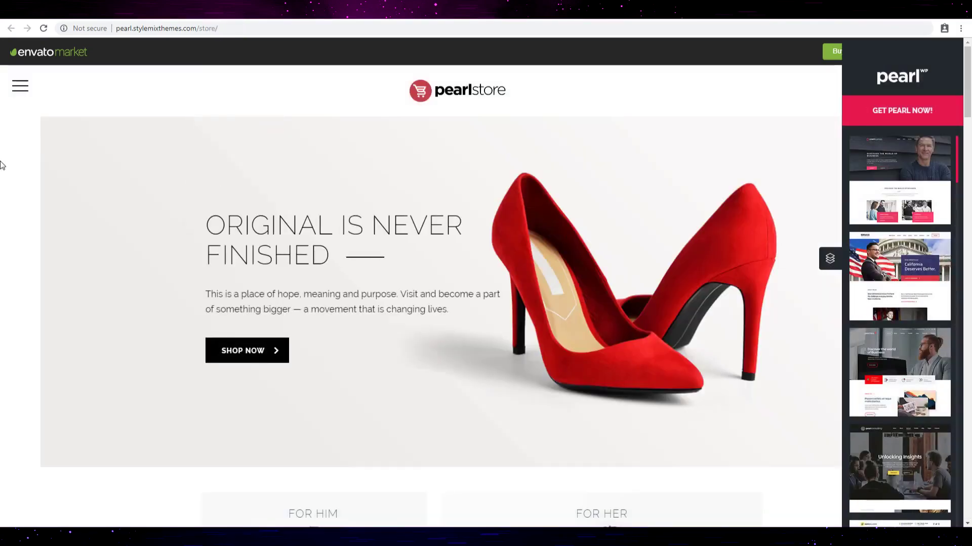
pyautogui.scroll(-5, 111, 270)
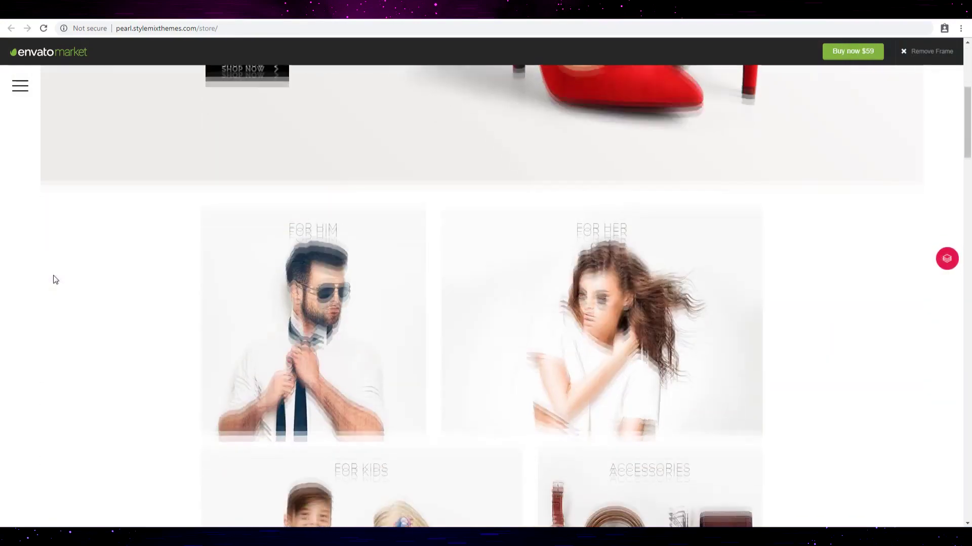
pyautogui.scroll(-3, 54, 280)
pyautogui.scroll(5, 125, 280)
pyautogui.scroll(-5, 152, 277)
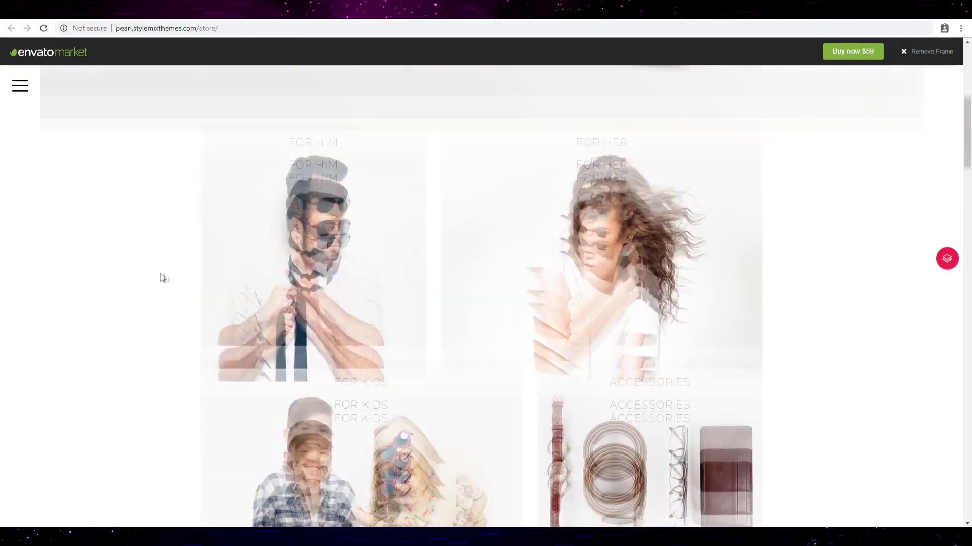
pyautogui.scroll(-5, 168, 275)
pyautogui.scroll(-5, 170, 276)
pyautogui.scroll(5, 172, 272)
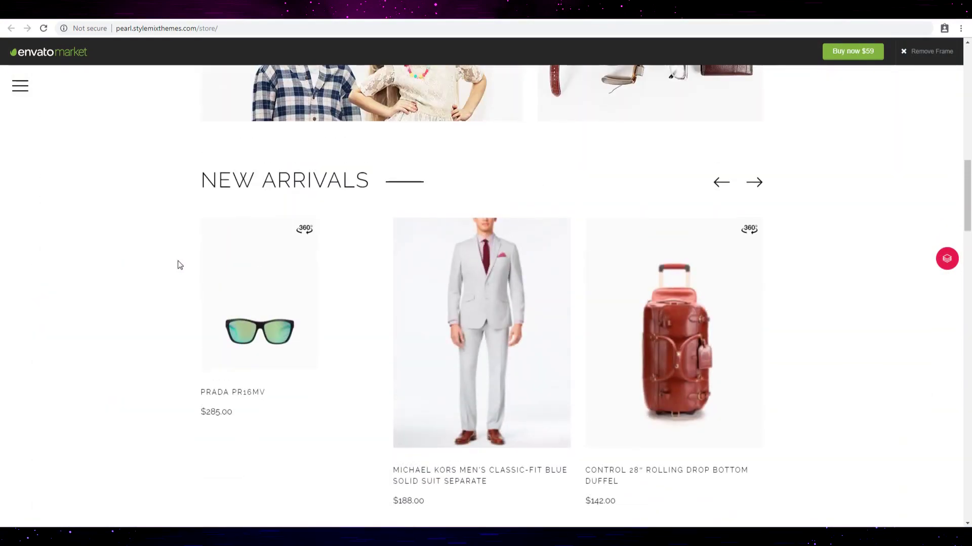
pyautogui.scroll(-2, 179, 264)
pyautogui.scroll(-1, 180, 264)
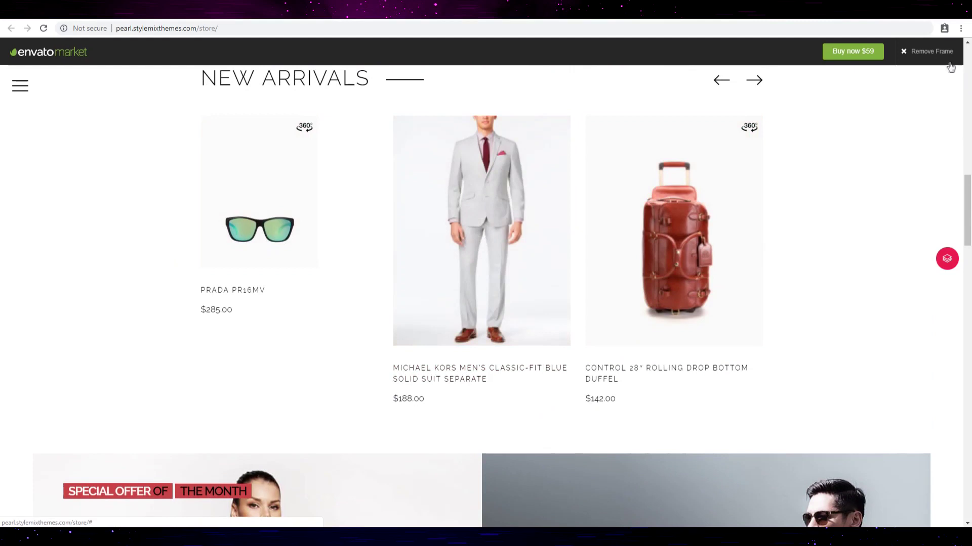
# Remove the Envato Market frame from the store demo
pyautogui.click(930, 50)
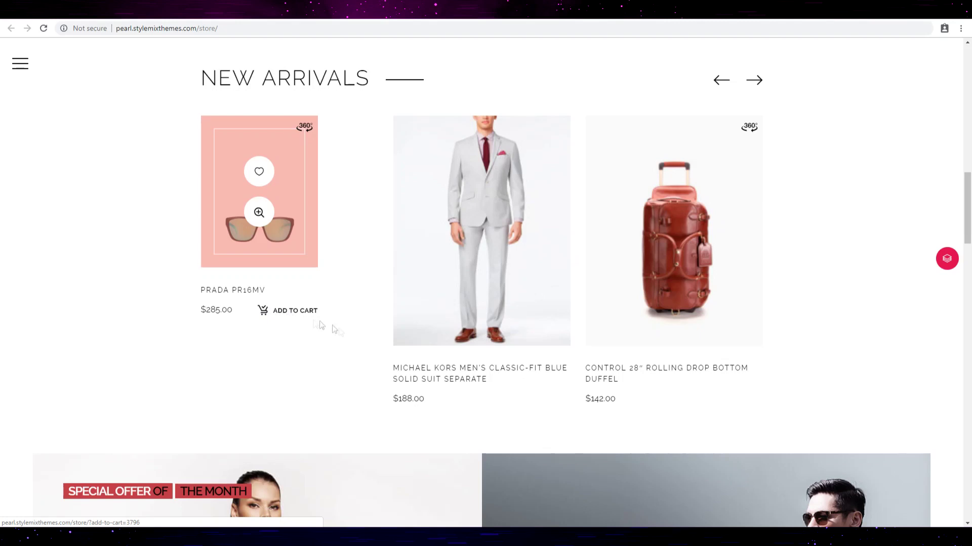
pyautogui.moveTo(673, 230)
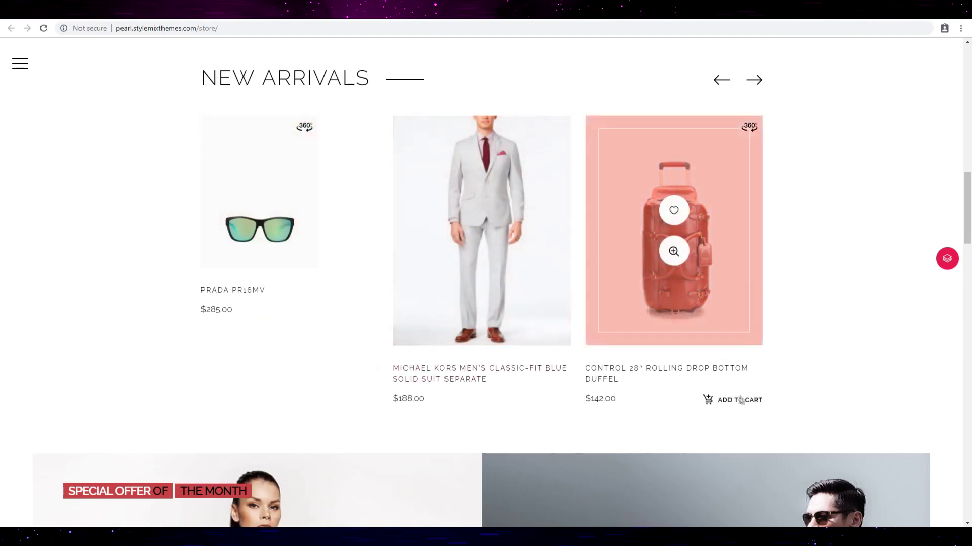
pyautogui.scroll(-2, 14, 229)
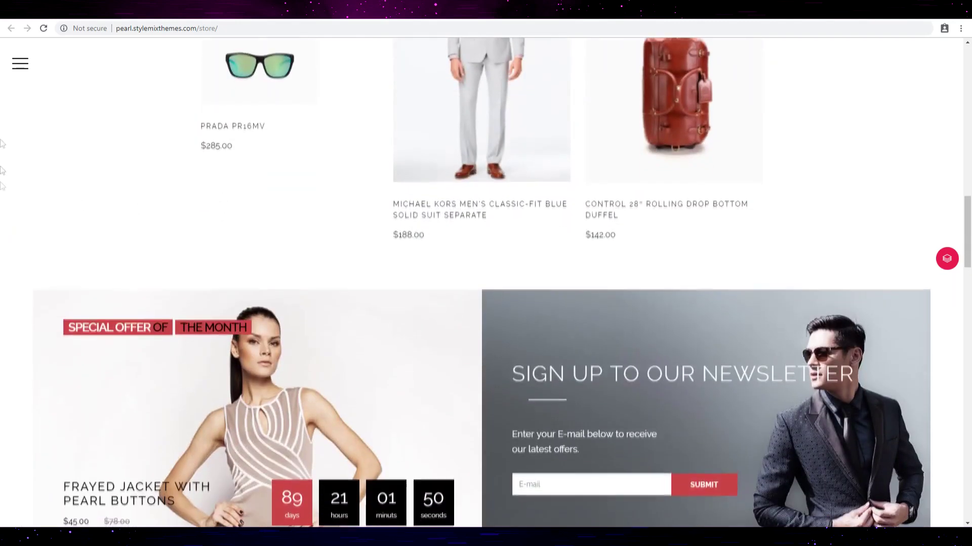
# Open and close the store's side menu, then open the Crop Top With Embroidered Hemline page
pyautogui.click(20, 63)
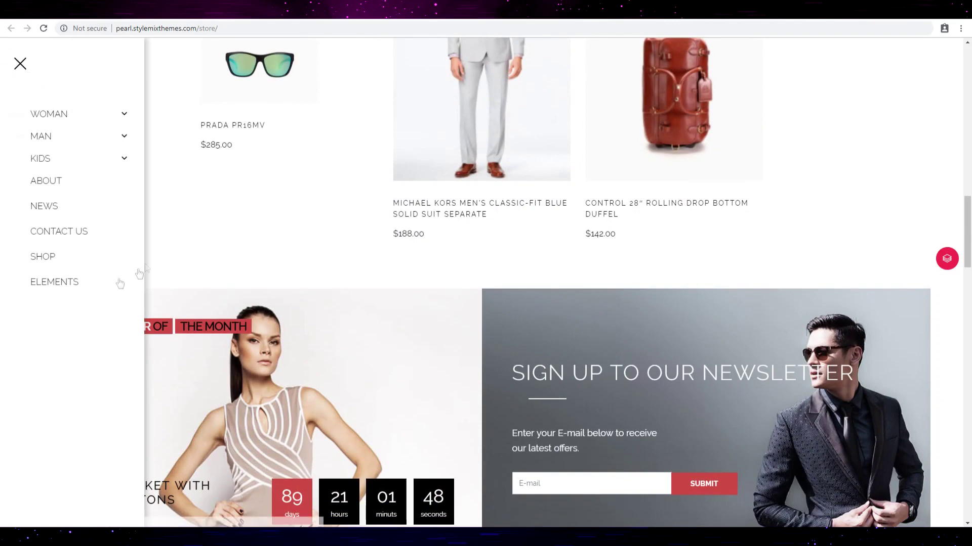
pyautogui.click(228, 302)
pyautogui.scroll(-3, 304, 243)
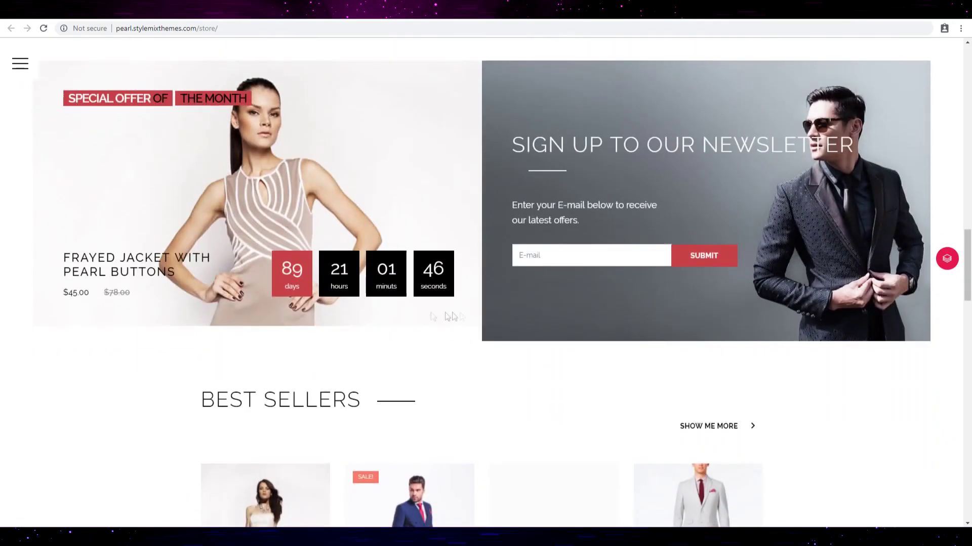
pyautogui.scroll(-4, 304, 243)
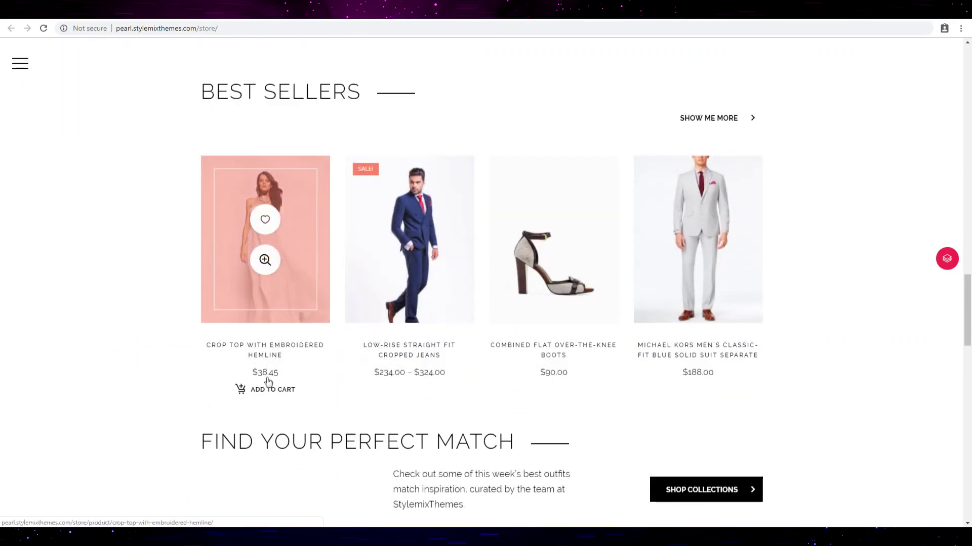
pyautogui.click(288, 347)
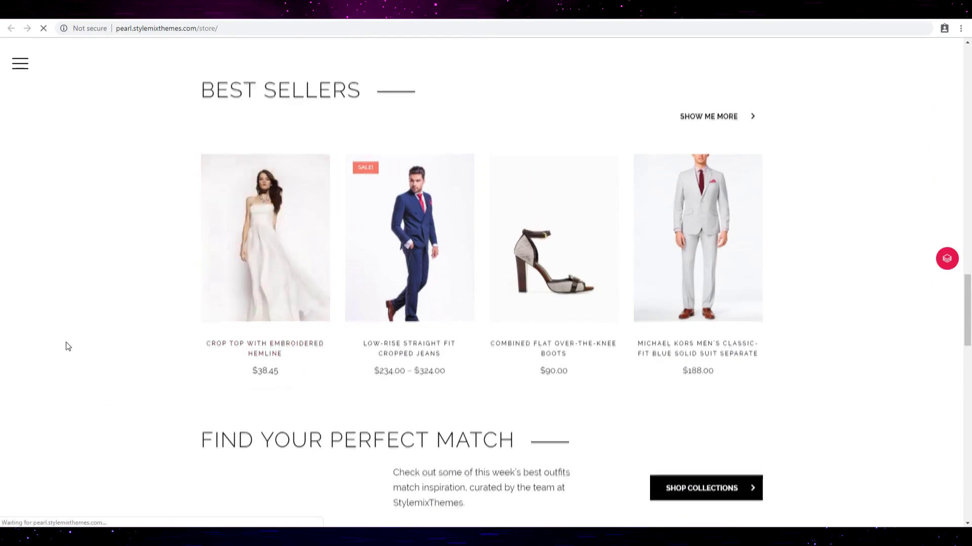
pyautogui.scroll(-1, 84, 342)
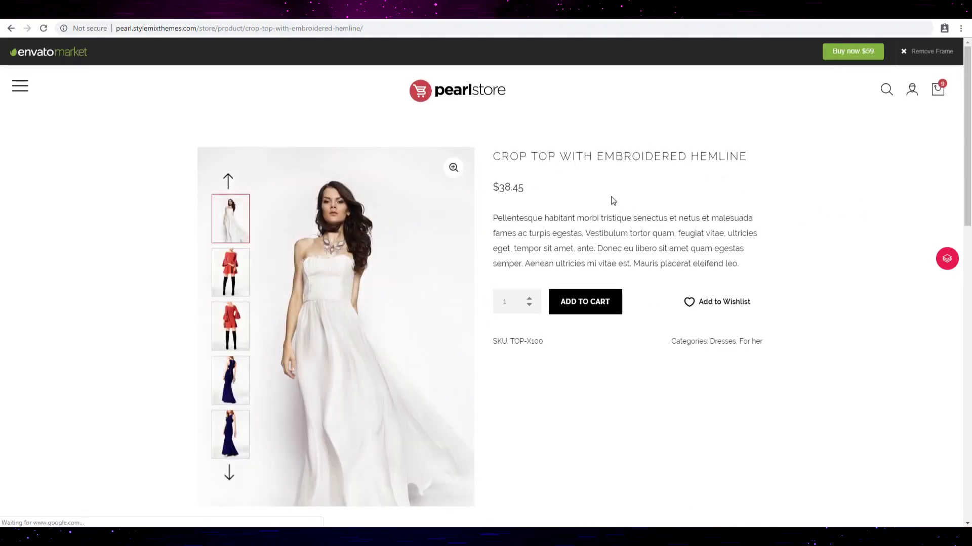
pyautogui.scroll(-3, 614, 213)
pyautogui.scroll(-3, 389, 309)
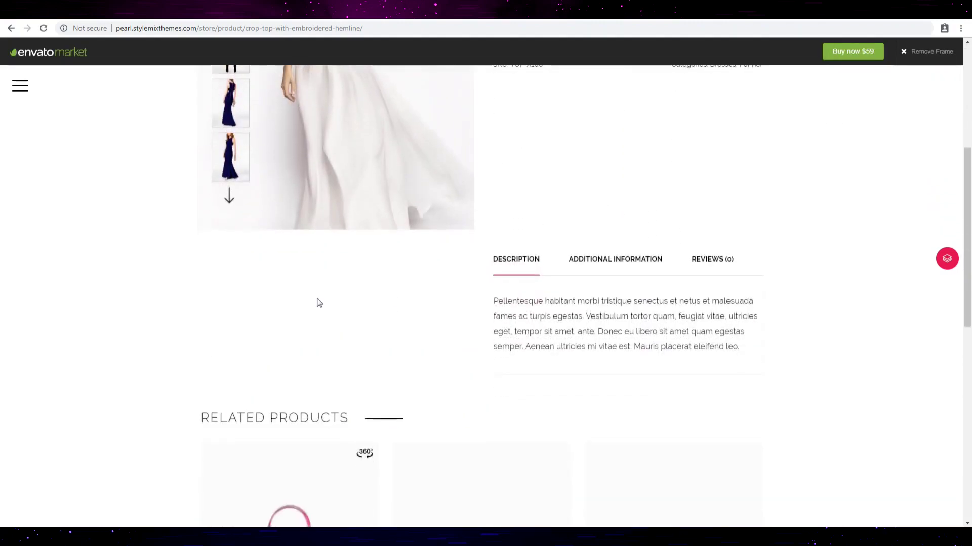
pyautogui.scroll(5, 319, 288)
# Browse the crop top's photo gallery, briefly enlarging the blue dress photo
pyautogui.click(229, 254)
pyautogui.click(230, 308)
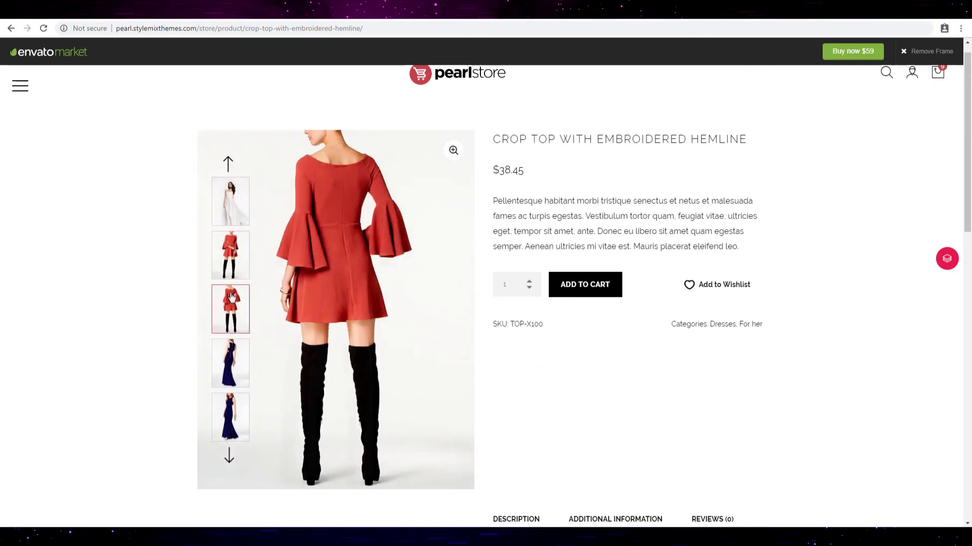
pyautogui.click(230, 357)
pyautogui.click(454, 152)
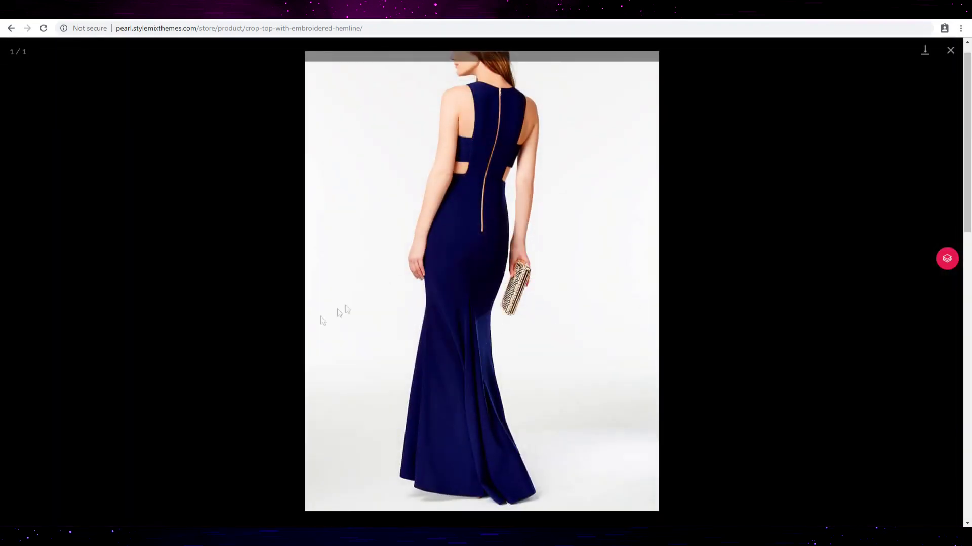
pyautogui.click(322, 321)
pyautogui.click(231, 308)
pyautogui.click(230, 357)
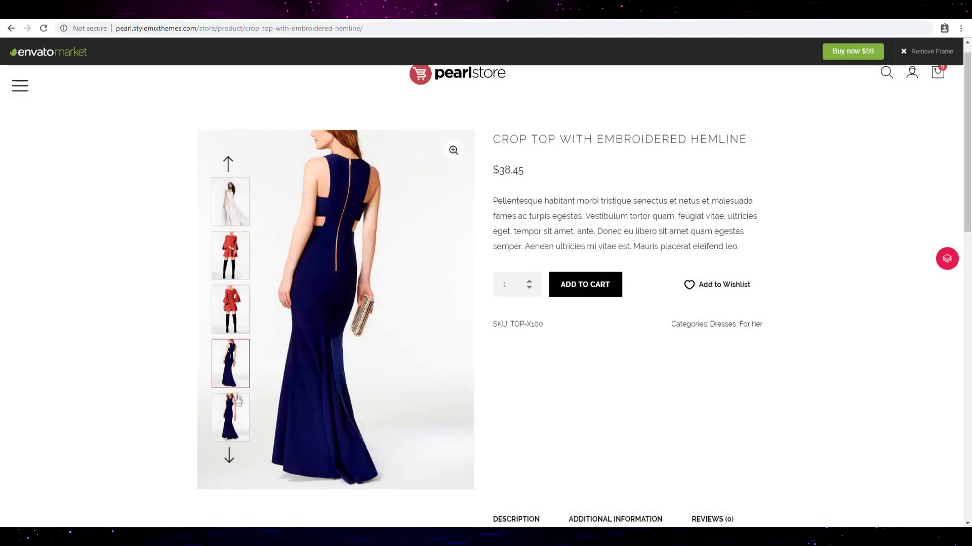
pyautogui.click(240, 399)
pyautogui.click(229, 205)
pyautogui.click(230, 259)
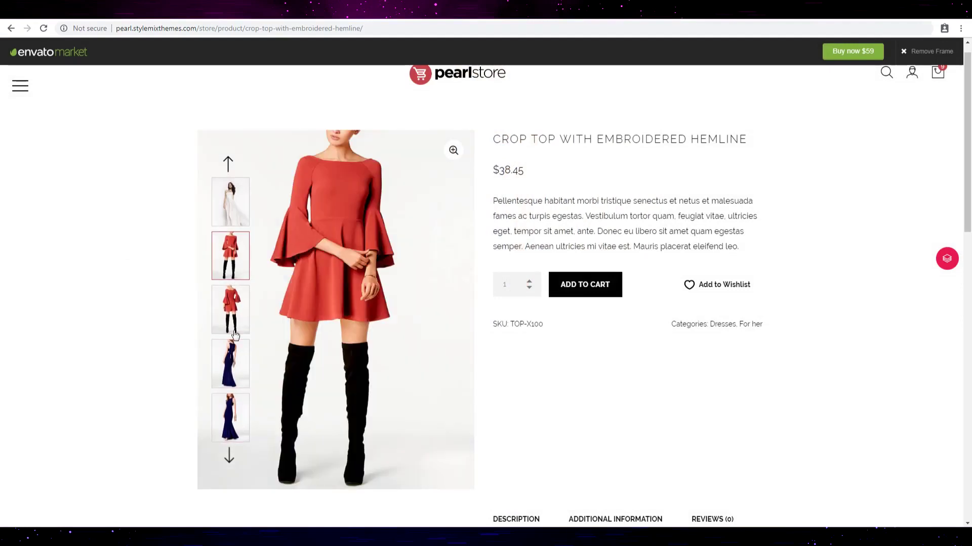
pyautogui.click(230, 308)
pyautogui.click(230, 362)
pyautogui.click(230, 201)
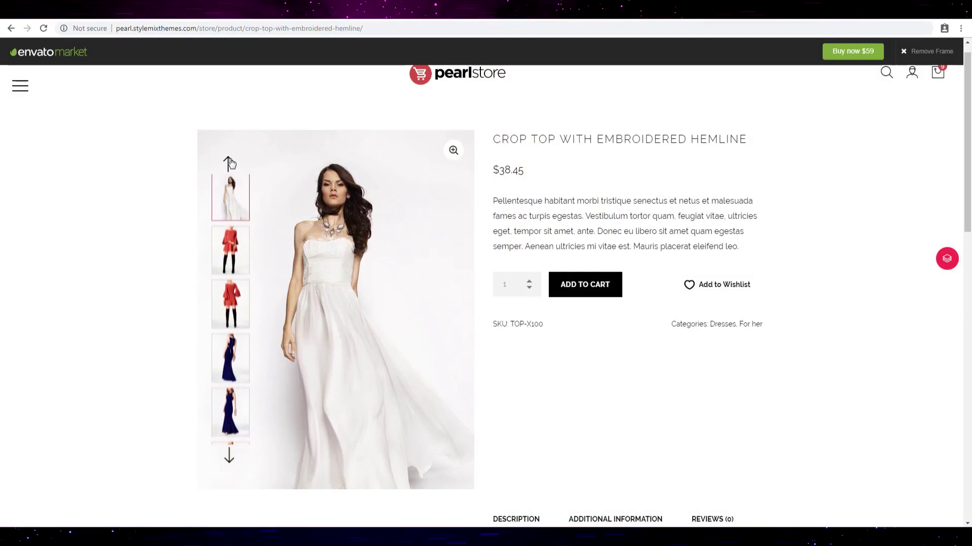
pyautogui.click(233, 422)
pyautogui.scroll(-2, 228, 380)
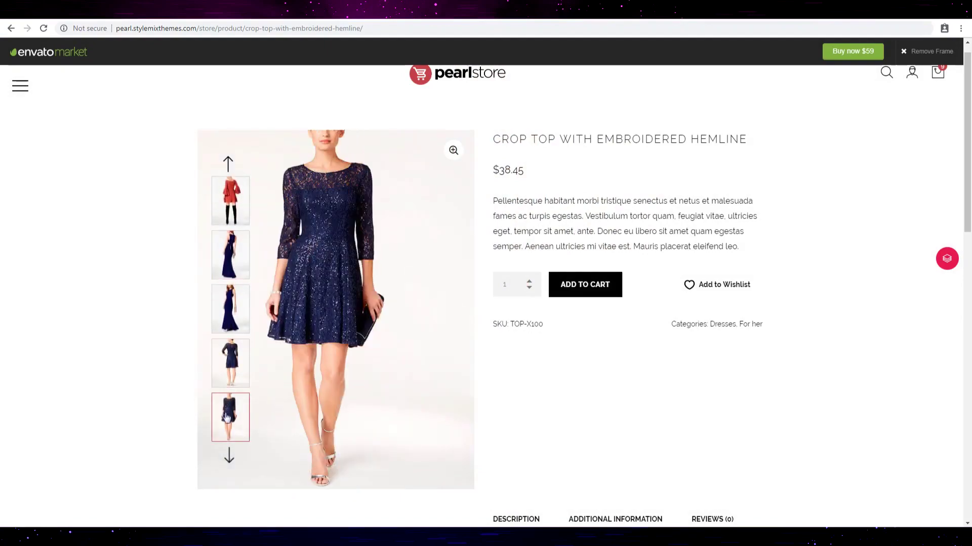
pyautogui.scroll(-5, 456, 304)
pyautogui.scroll(-8, 456, 303)
pyautogui.scroll(6, 600, 228)
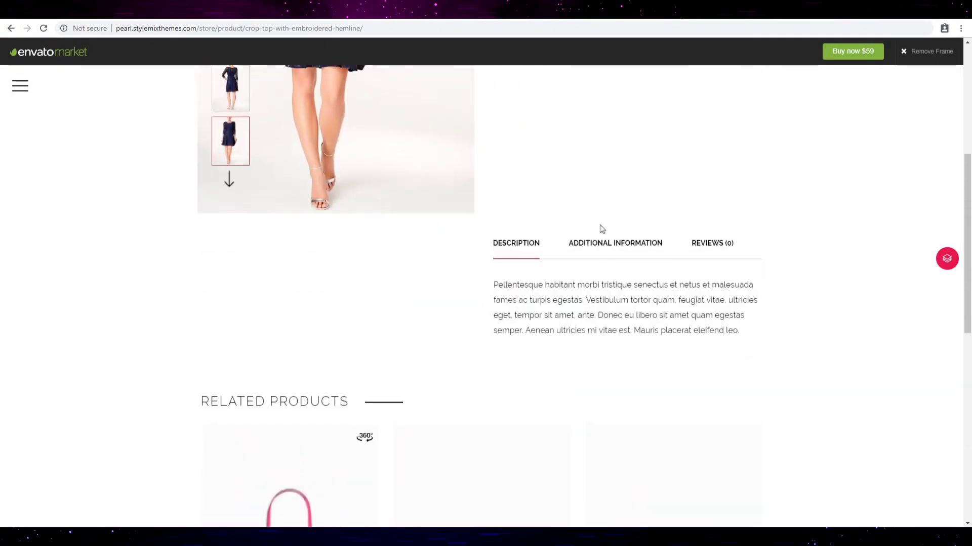
pyautogui.scroll(4, 577, 289)
pyautogui.scroll(-4, 577, 296)
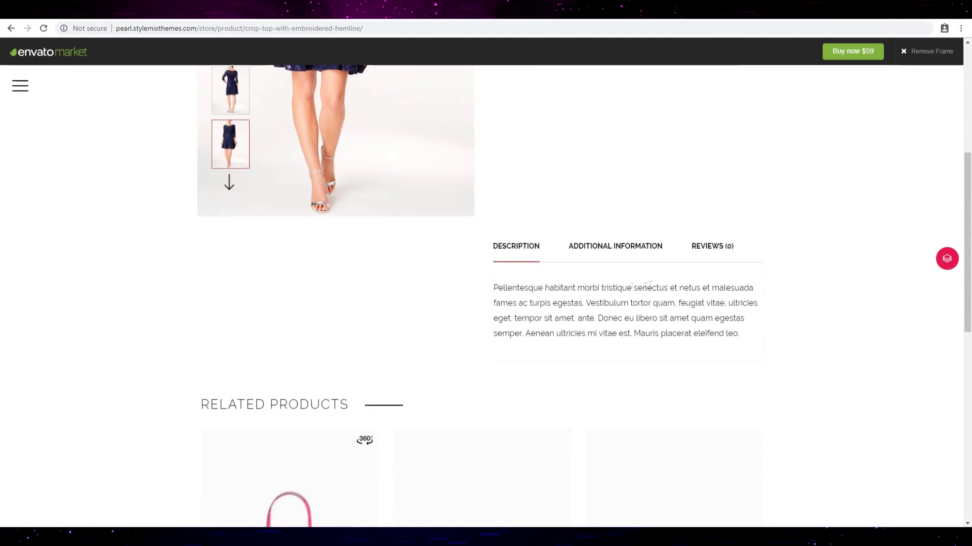
pyautogui.scroll(3, 663, 242)
pyautogui.scroll(-3, 640, 292)
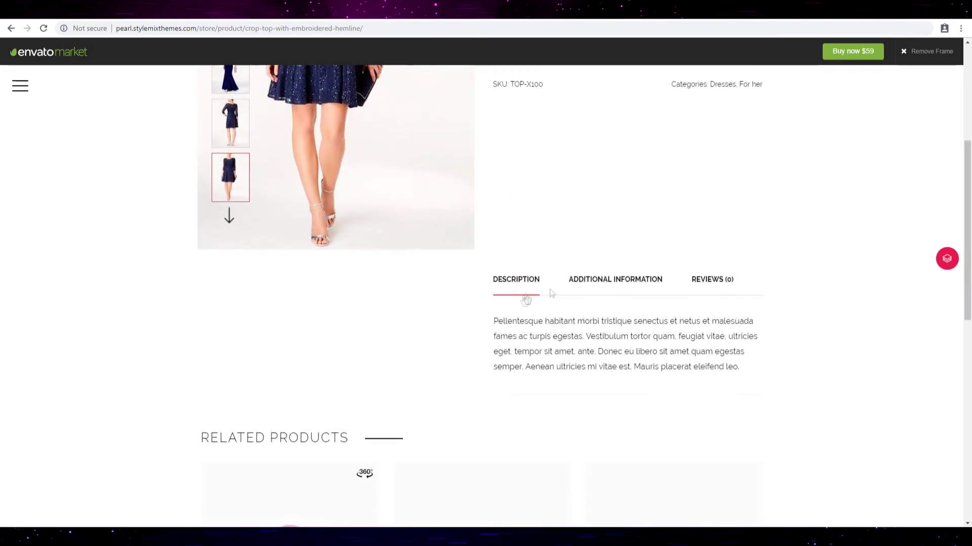
# View Additional Information and Reviews at 90% zoom, remove the Envato bar, open the Viral demo
pyautogui.click(615, 279)
pyautogui.click(711, 279)
pyautogui.scroll(1, 471, 296)
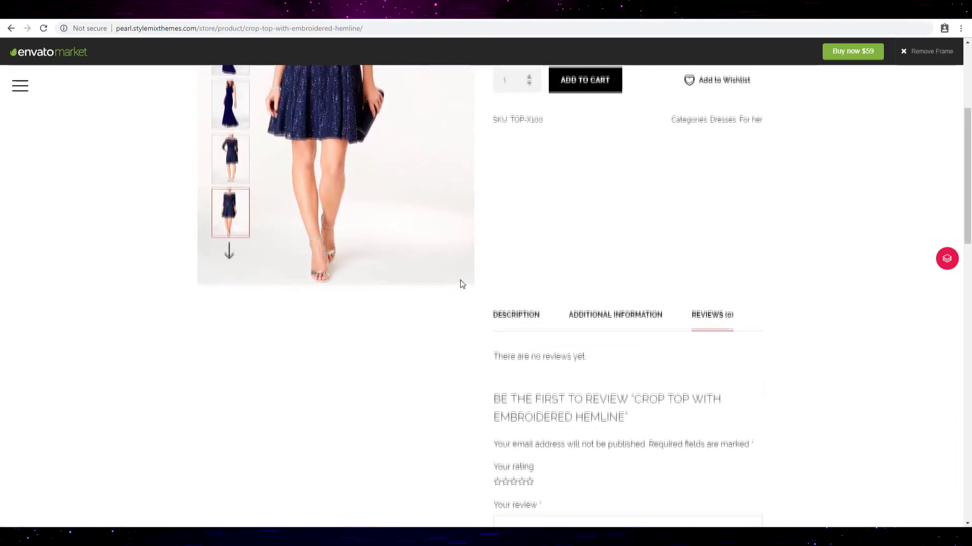
pyautogui.scroll(-3, 460, 283)
pyautogui.scroll(-3, 455, 273)
pyautogui.scroll(-3, 440, 250)
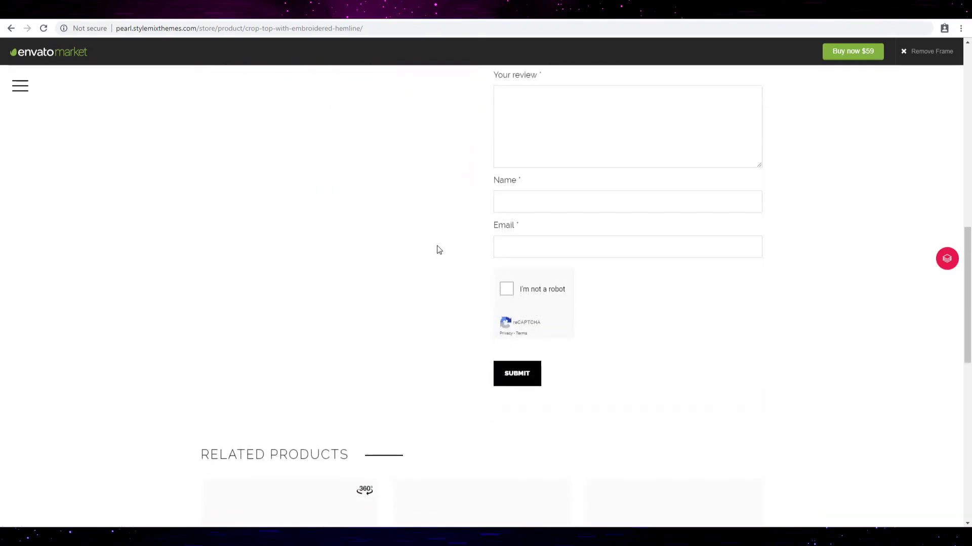
pyautogui.scroll(-2, 436, 249)
pyautogui.scroll(5, 448, 243)
pyautogui.scroll(5, 448, 242)
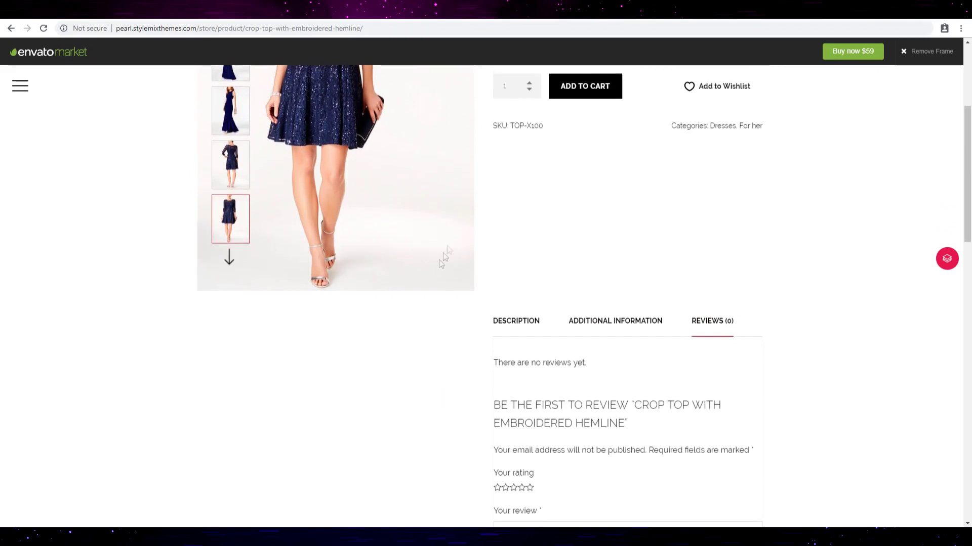
pyautogui.scroll(-1, 425, 282)
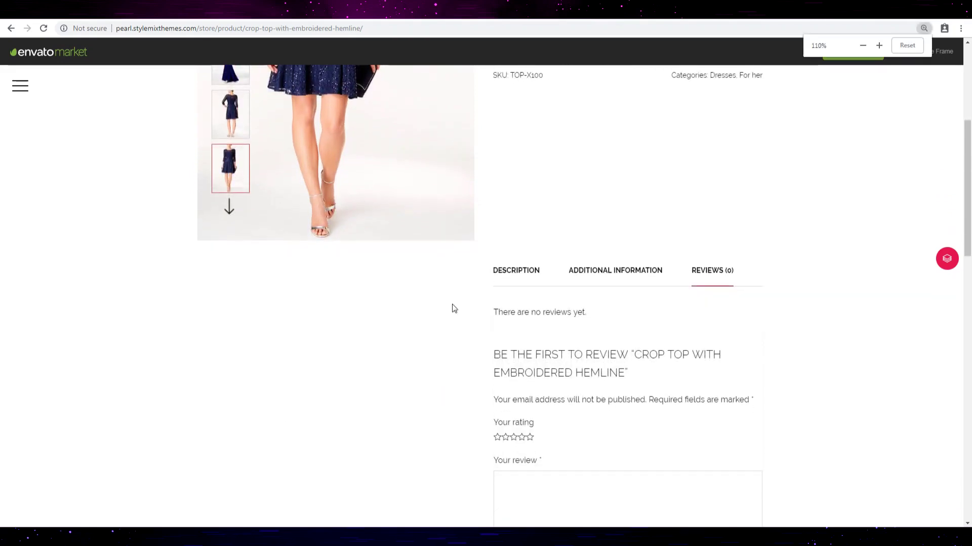
pyautogui.hotkey('ctrl', '-')
pyautogui.hotkey('ctrl', '-')
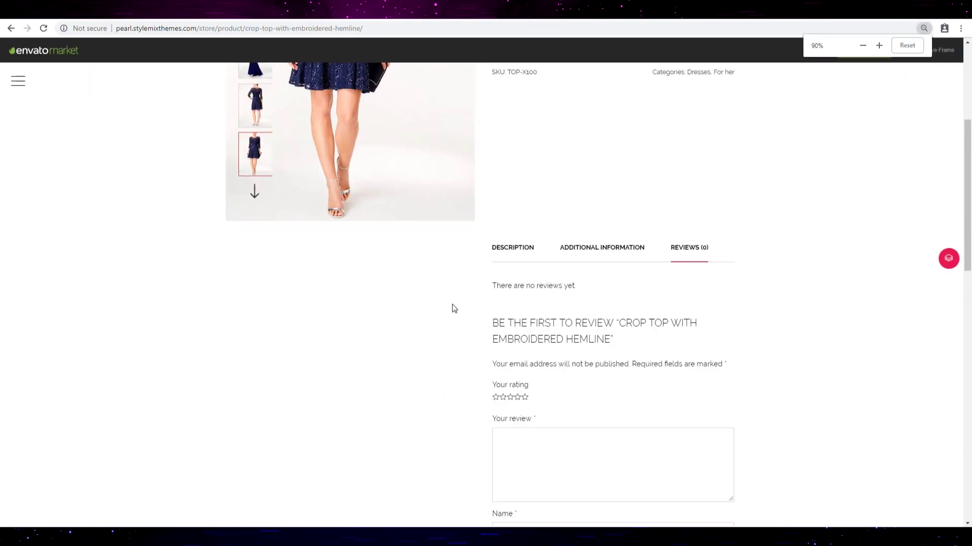
pyautogui.scroll(-3, 452, 308)
pyautogui.scroll(-4, 452, 308)
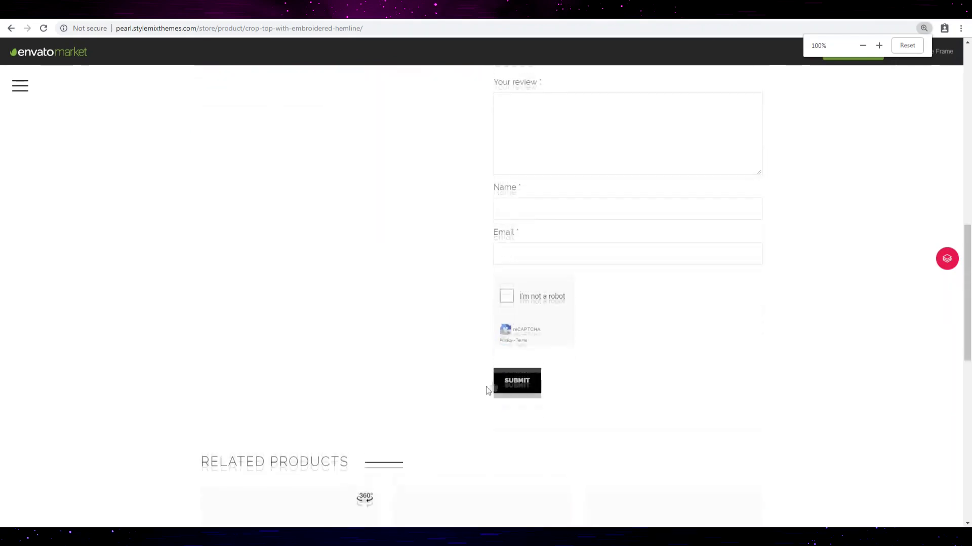
pyautogui.scroll(5, 401, 357)
pyautogui.scroll(-2, 288, 269)
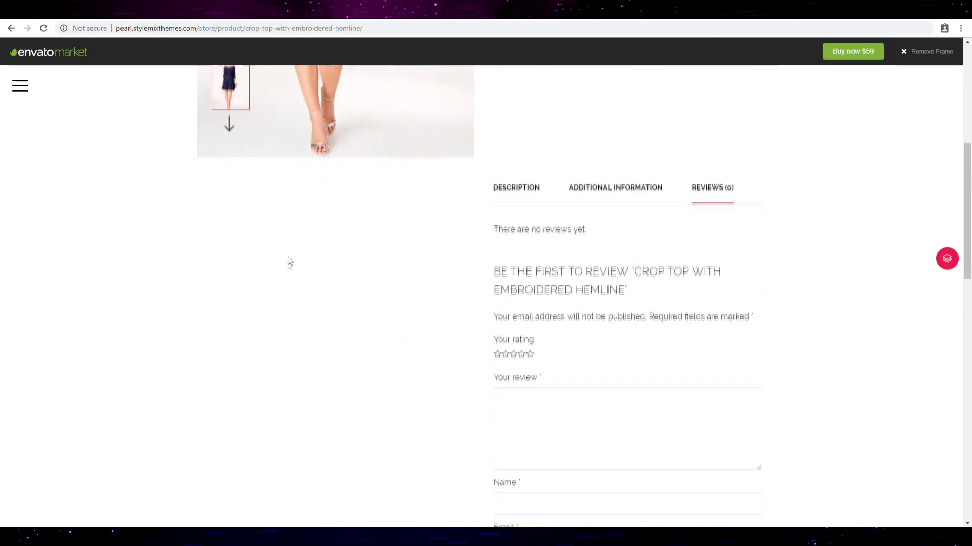
pyautogui.scroll(-5, 288, 269)
pyautogui.scroll(-2, 292, 272)
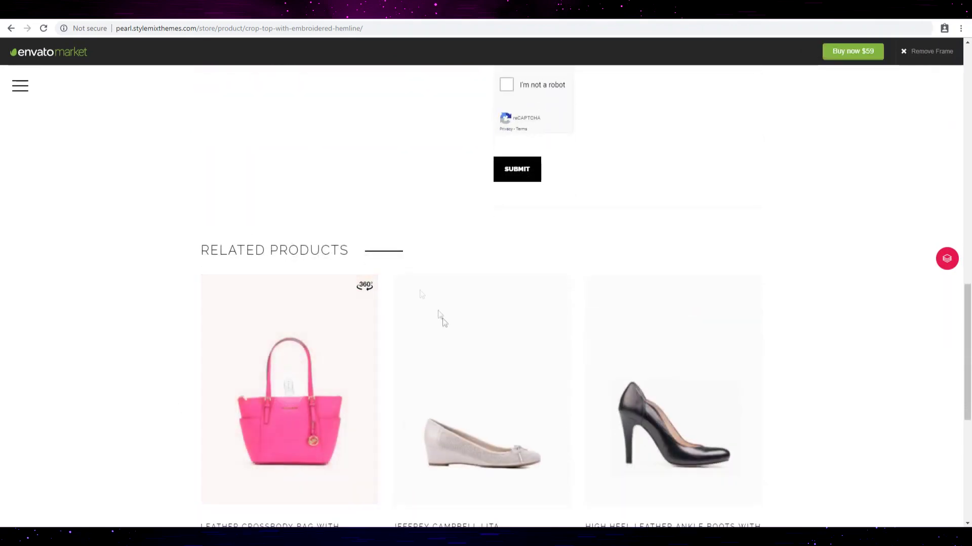
pyautogui.scroll(8, 408, 311)
pyautogui.scroll(4, 407, 311)
pyautogui.scroll(-4, 456, 315)
pyautogui.scroll(6, 843, 235)
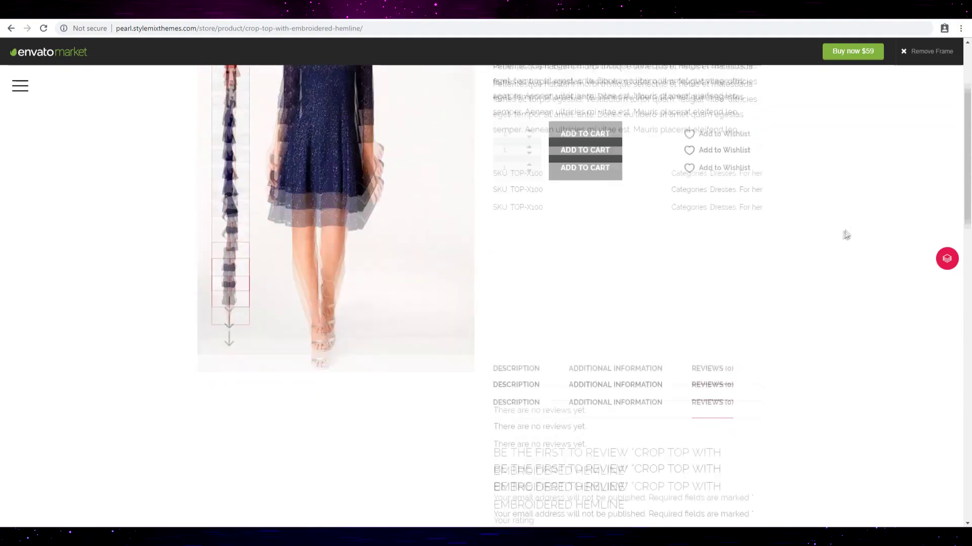
pyautogui.scroll(1, 913, 85)
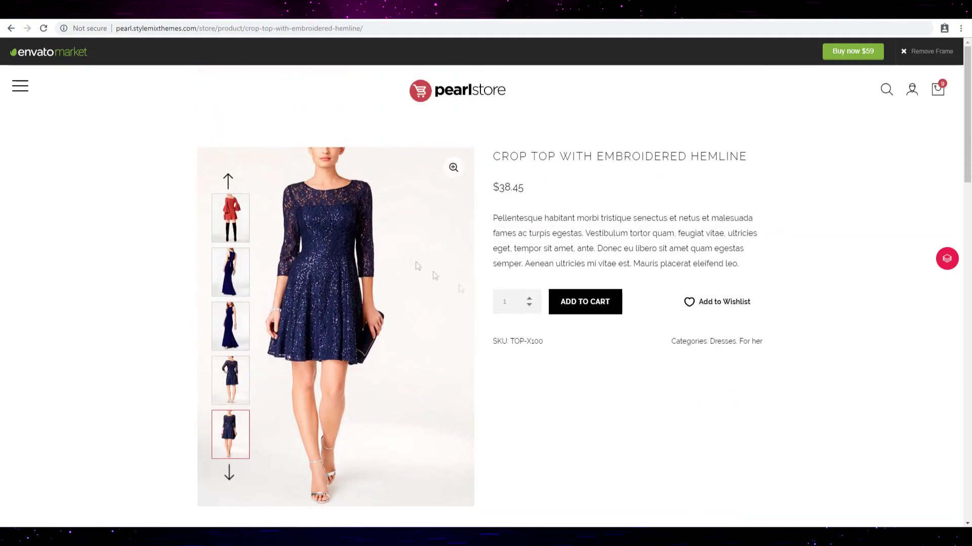
pyautogui.scroll(-5, 416, 266)
pyautogui.scroll(2, 360, 266)
pyautogui.scroll(-2, 368, 262)
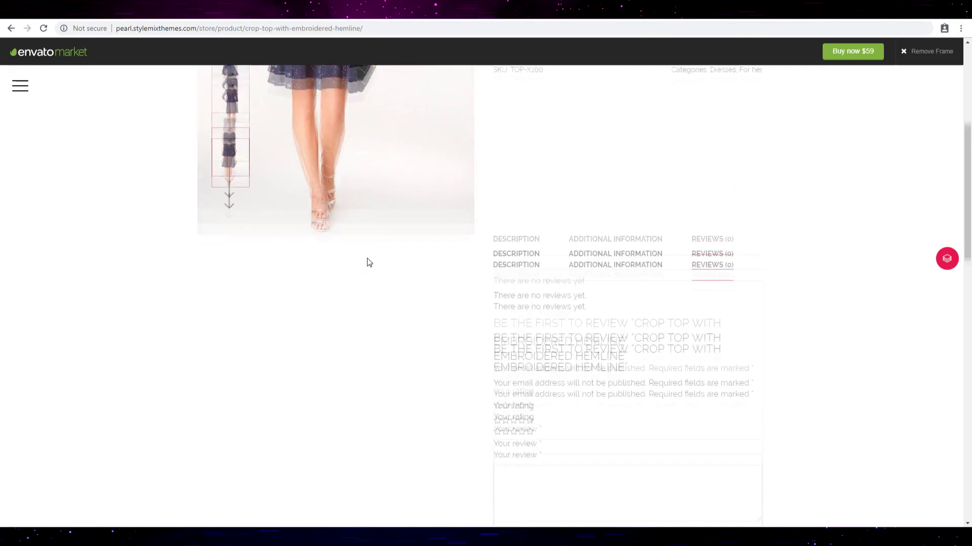
pyautogui.scroll(6, 367, 262)
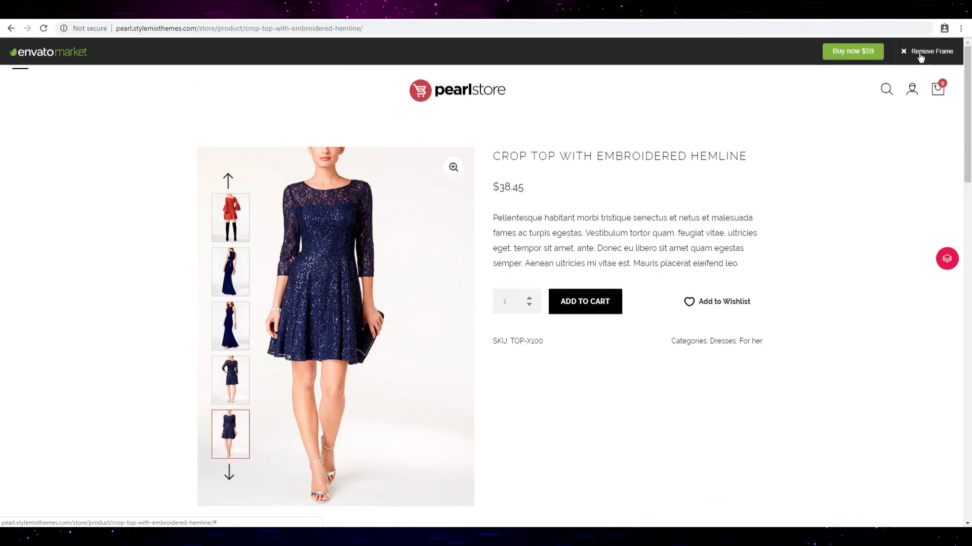
pyautogui.click(921, 53)
pyautogui.scroll(-5, 638, 281)
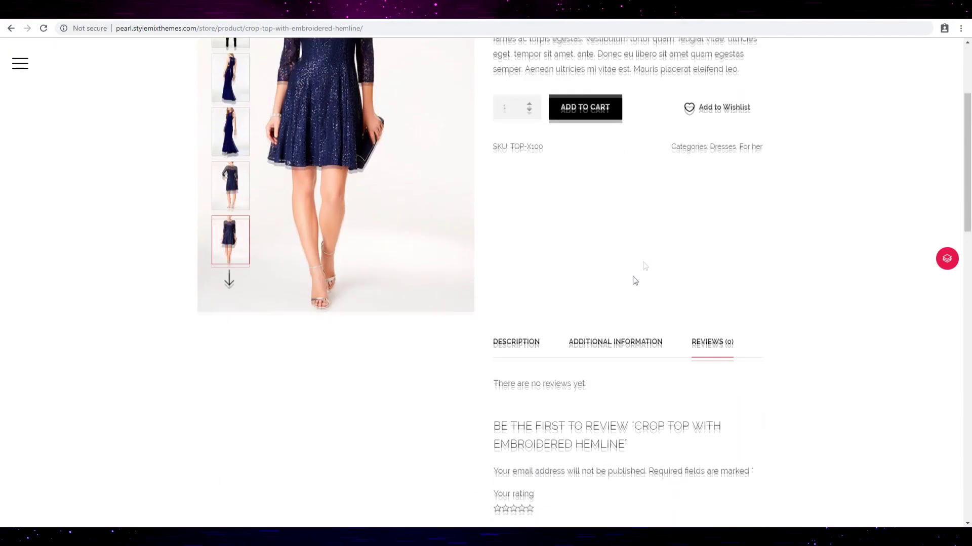
pyautogui.scroll(-8, 592, 320)
pyautogui.scroll(-8, 589, 322)
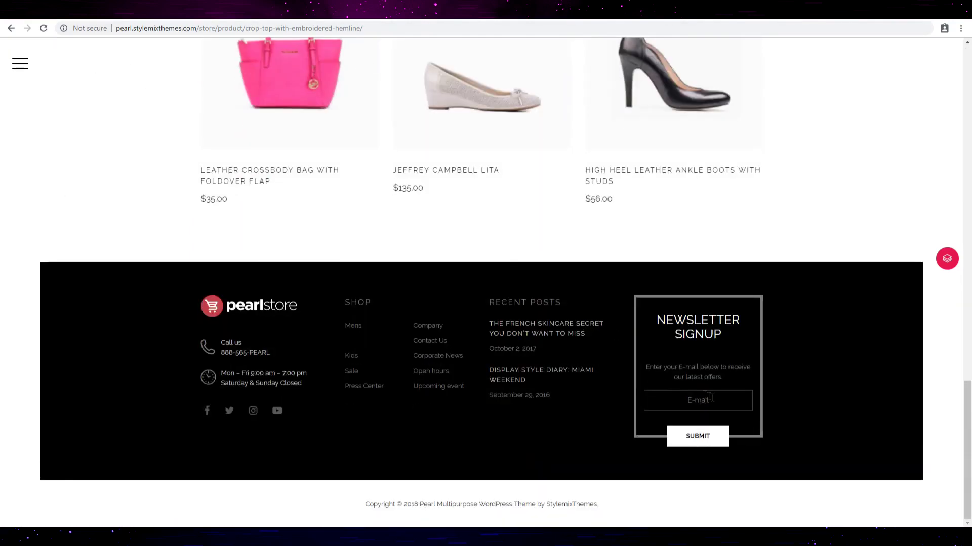
pyautogui.hotkey('alt', 'Left')
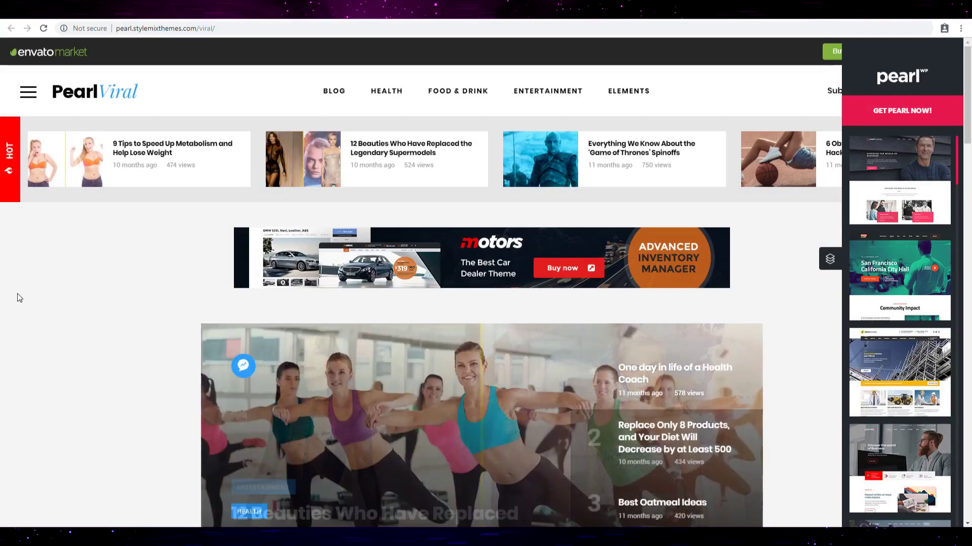
pyautogui.click(830, 258)
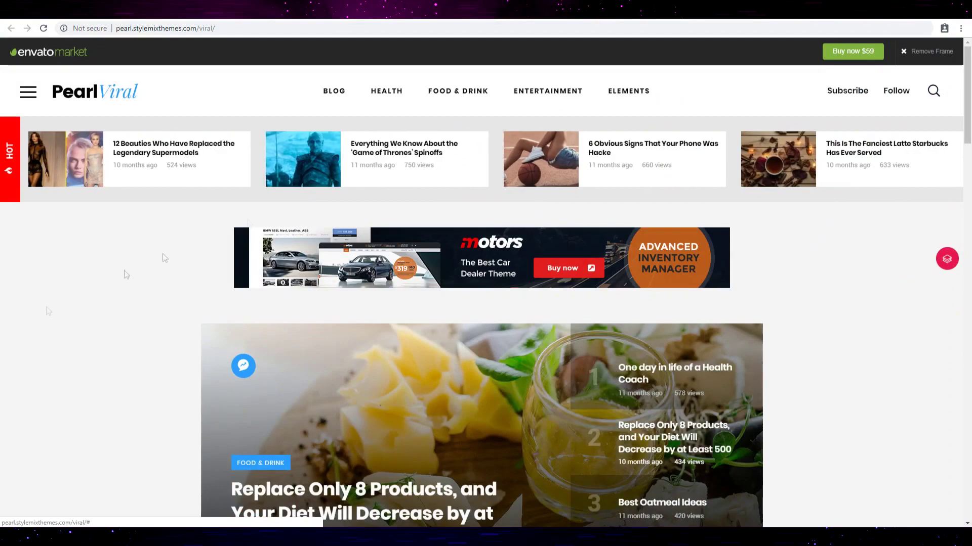
pyautogui.scroll(-3, 26, 309)
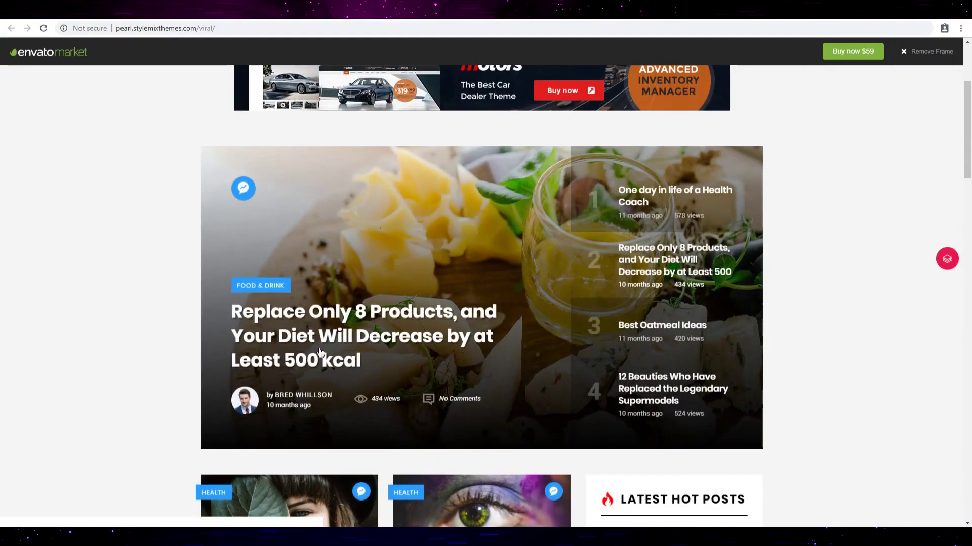
pyautogui.scroll(4, 828, 213)
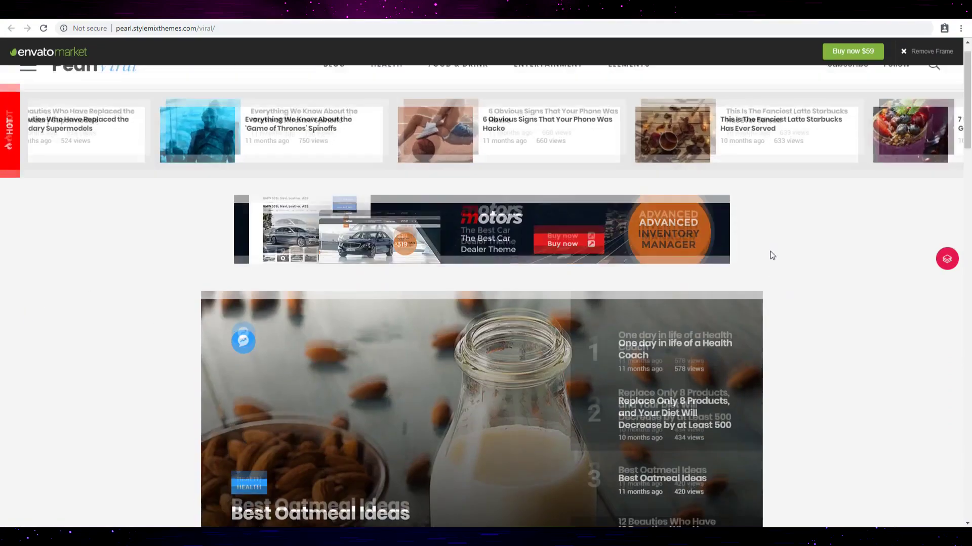
pyautogui.scroll(-4, 770, 251)
pyautogui.scroll(-5, 770, 251)
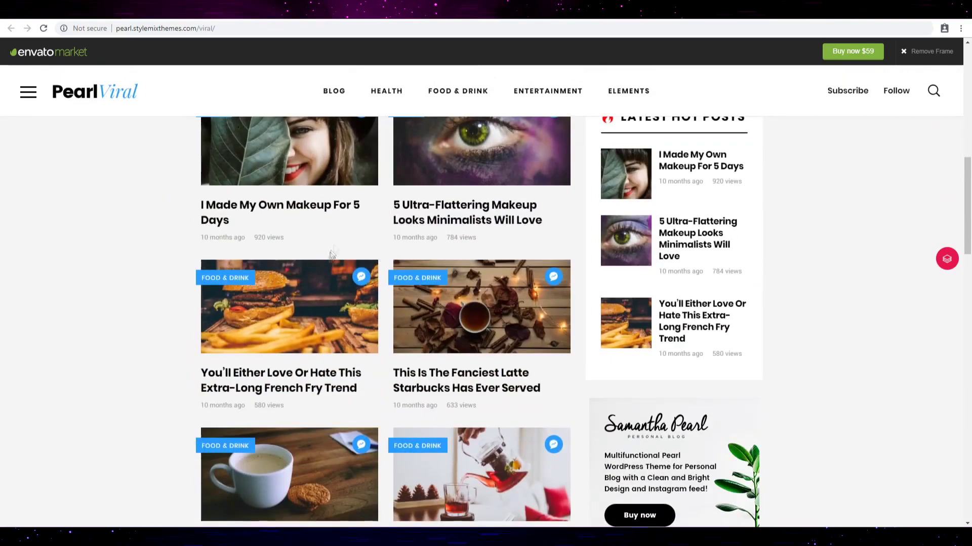
pyautogui.scroll(2, 317, 276)
pyautogui.scroll(-2, 318, 275)
pyautogui.scroll(-1, 342, 266)
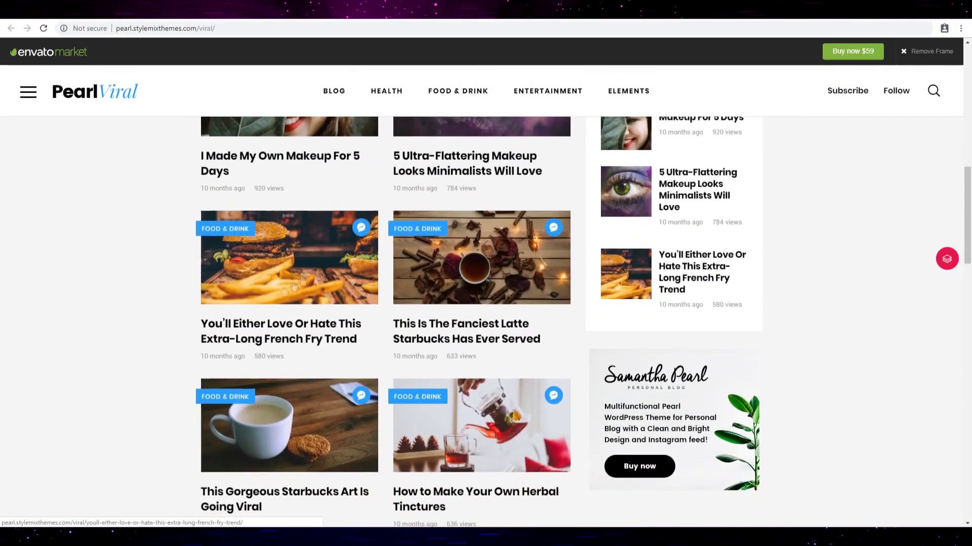
pyautogui.scroll(-1, 295, 286)
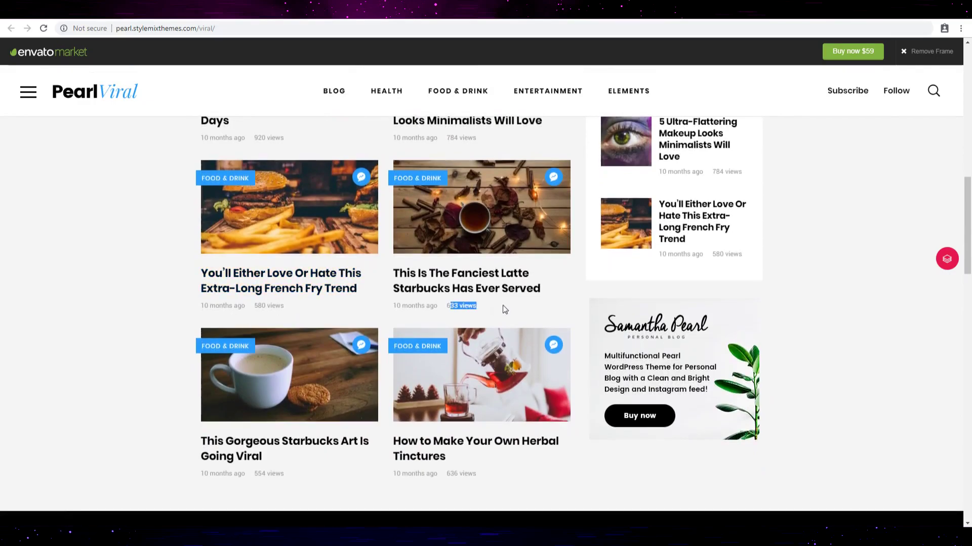
pyautogui.scroll(-3, 371, 467)
pyautogui.scroll(-2, 502, 227)
pyautogui.scroll(4, 517, 266)
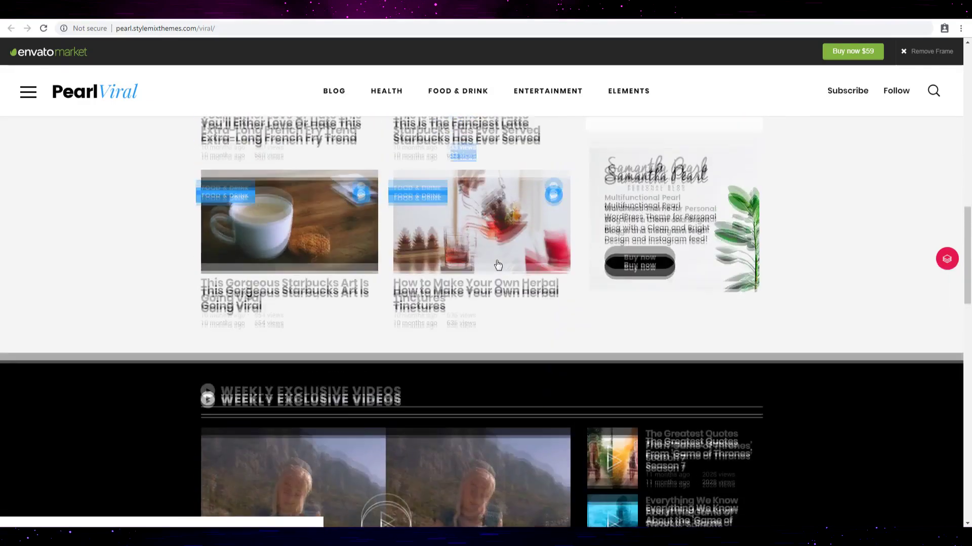
pyautogui.scroll(5, 534, 308)
pyautogui.scroll(1, 534, 308)
pyautogui.scroll(-2, 554, 319)
pyautogui.scroll(-4, 562, 326)
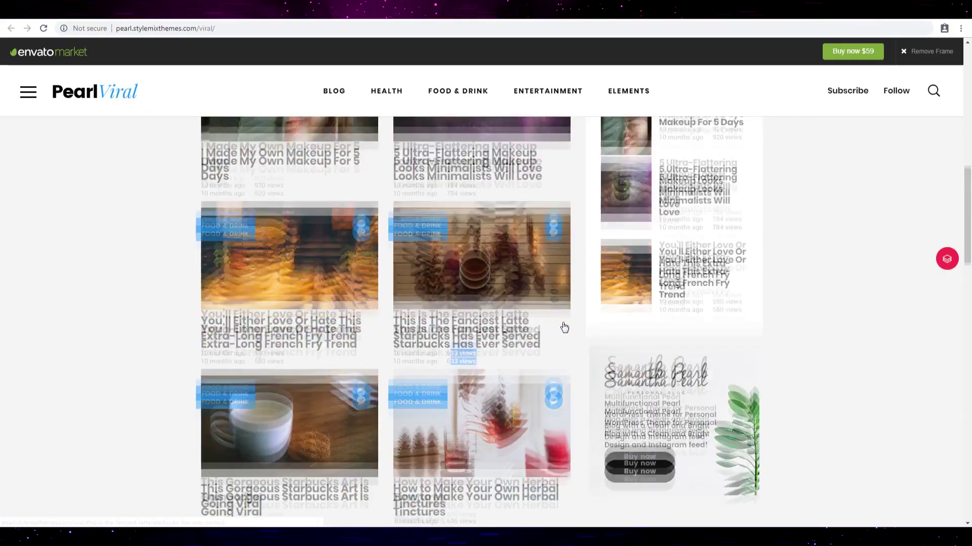
pyautogui.scroll(-3, 564, 329)
pyautogui.scroll(-4, 564, 328)
pyautogui.scroll(-3, 564, 319)
pyautogui.scroll(-4, 562, 303)
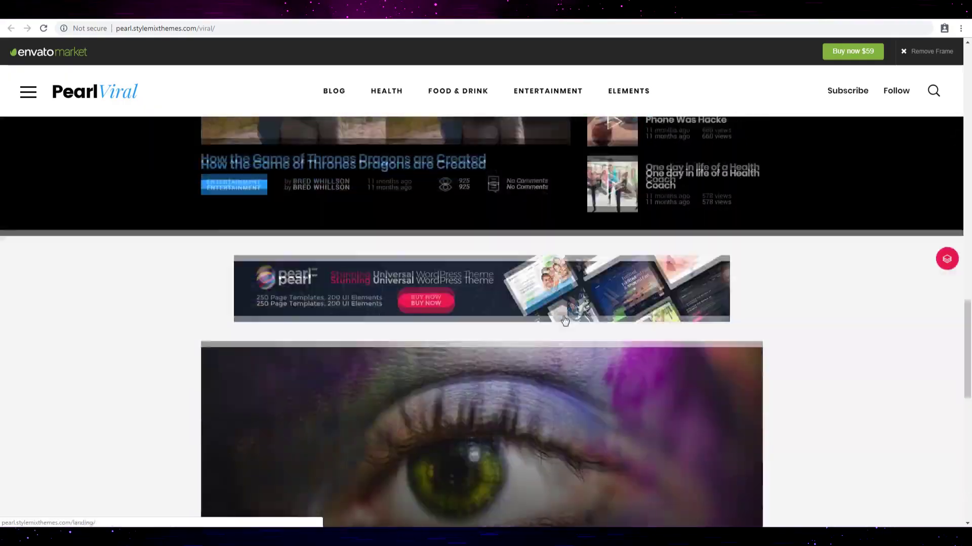
pyautogui.scroll(-5, 562, 299)
pyautogui.scroll(-3, 562, 301)
pyautogui.scroll(4, 562, 304)
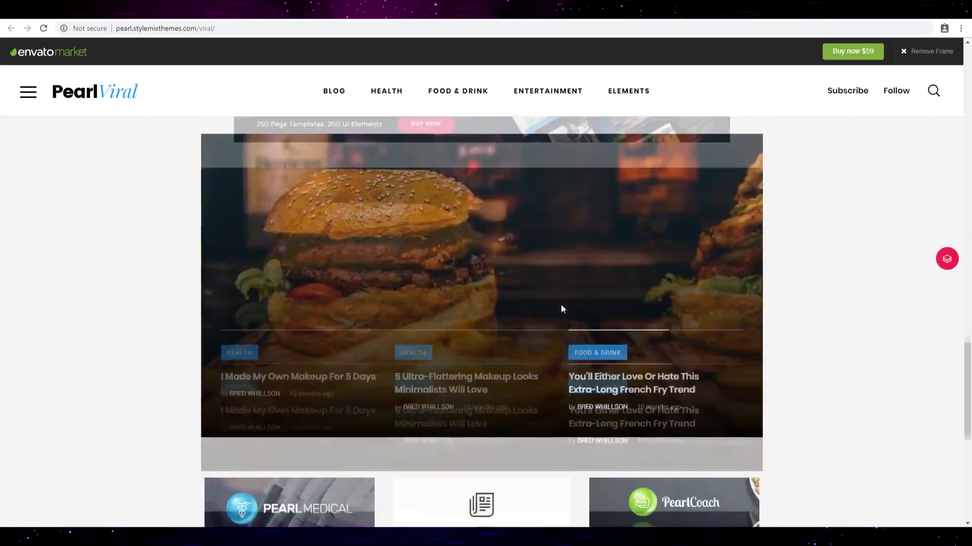
pyautogui.scroll(5, 562, 304)
pyautogui.scroll(5, 561, 308)
pyautogui.scroll(5, 562, 309)
pyautogui.scroll(4, 552, 338)
pyautogui.scroll(2, 607, 265)
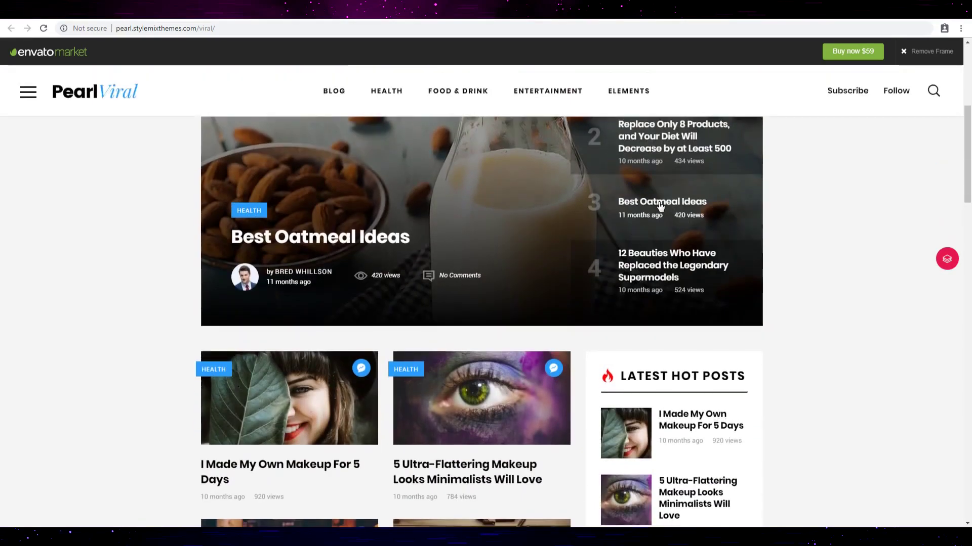
# Open the Best Oatmeal Ideas post from the Pearl Viral slider's list
pyautogui.click(317, 255)
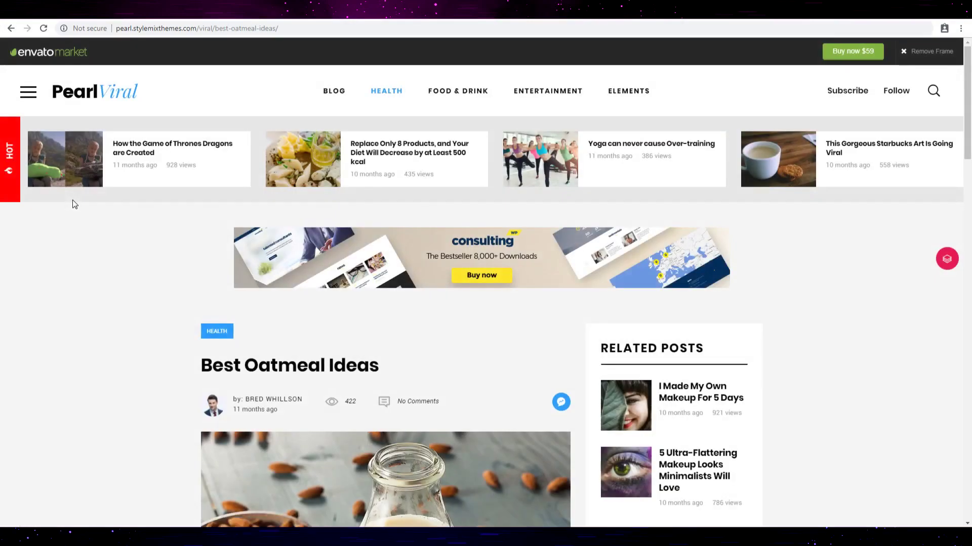
pyautogui.scroll(-2, 78, 198)
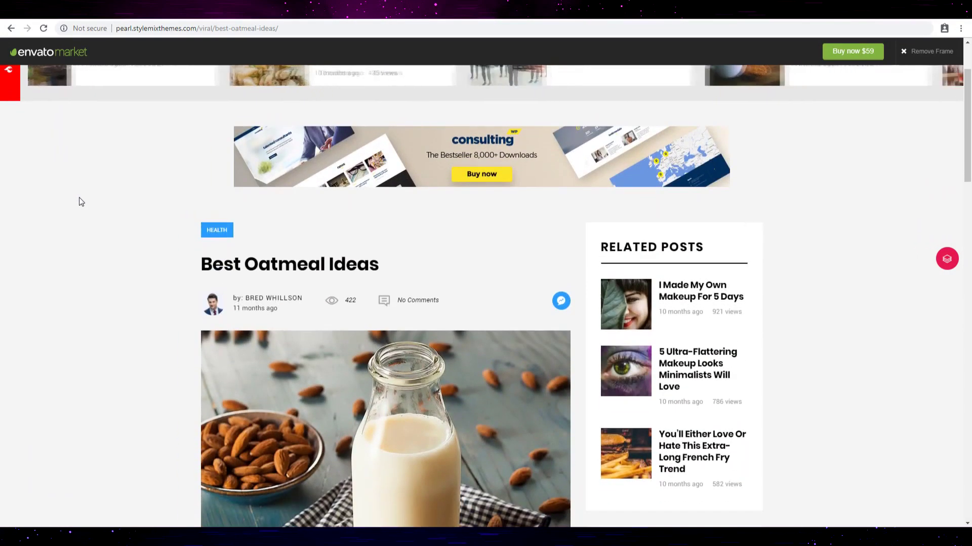
pyautogui.scroll(-2, 108, 185)
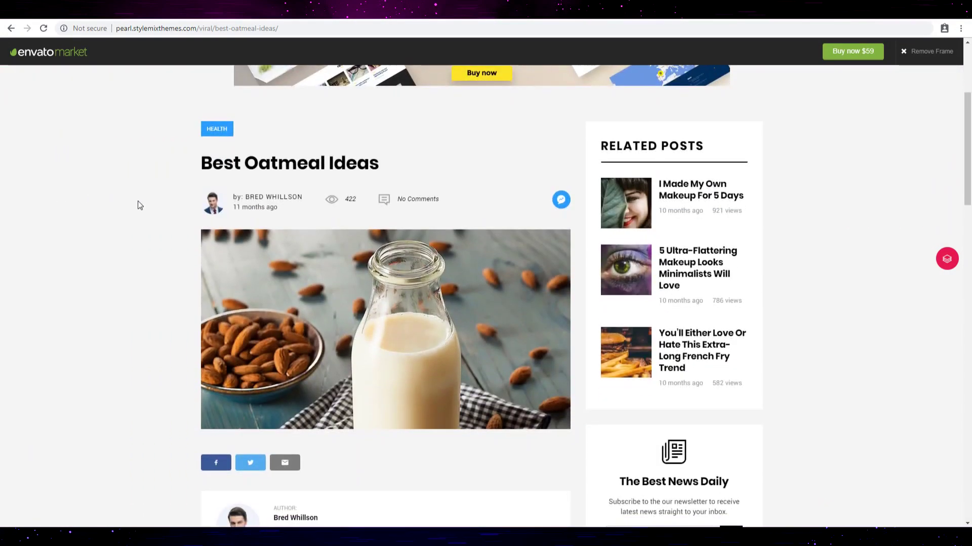
pyautogui.scroll(3, 138, 201)
pyautogui.scroll(2, 138, 202)
pyautogui.scroll(-4, 139, 201)
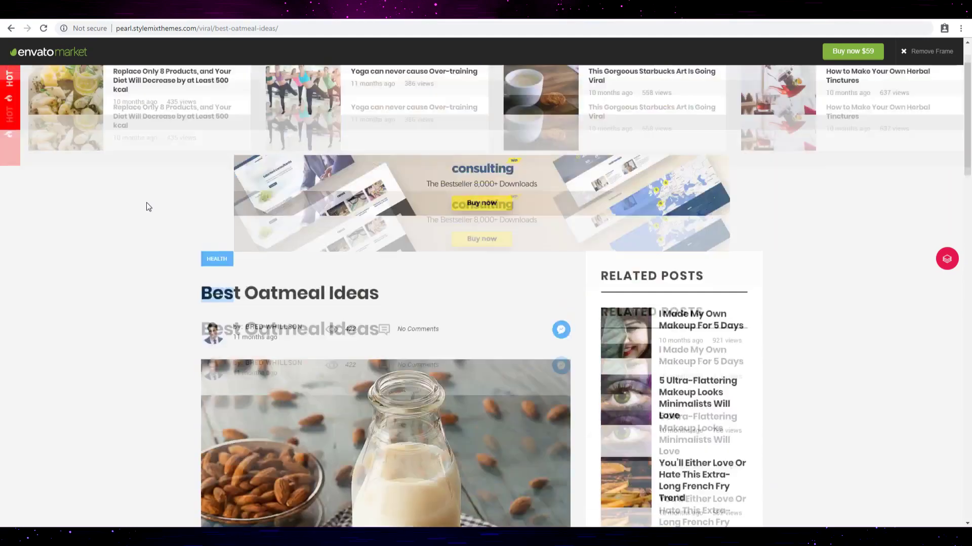
pyautogui.scroll(-2, 146, 203)
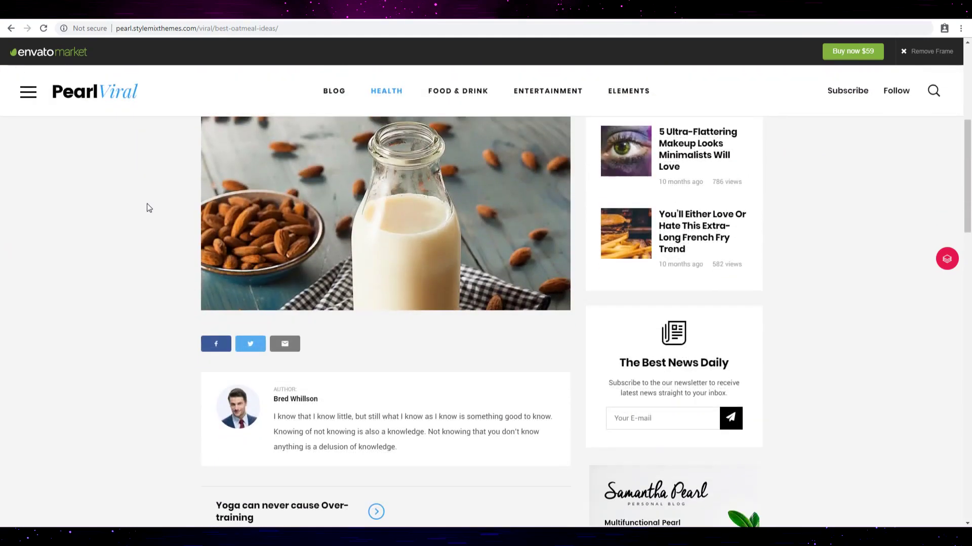
pyautogui.scroll(-2, 147, 204)
pyautogui.scroll(-3, 146, 204)
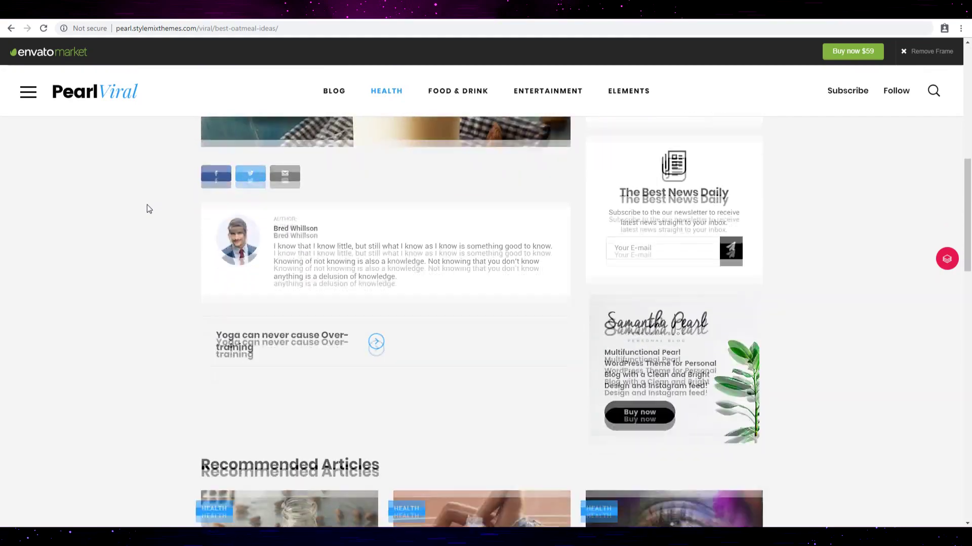
pyautogui.scroll(4, 147, 205)
pyautogui.scroll(4, 146, 204)
pyautogui.scroll(-2, 146, 204)
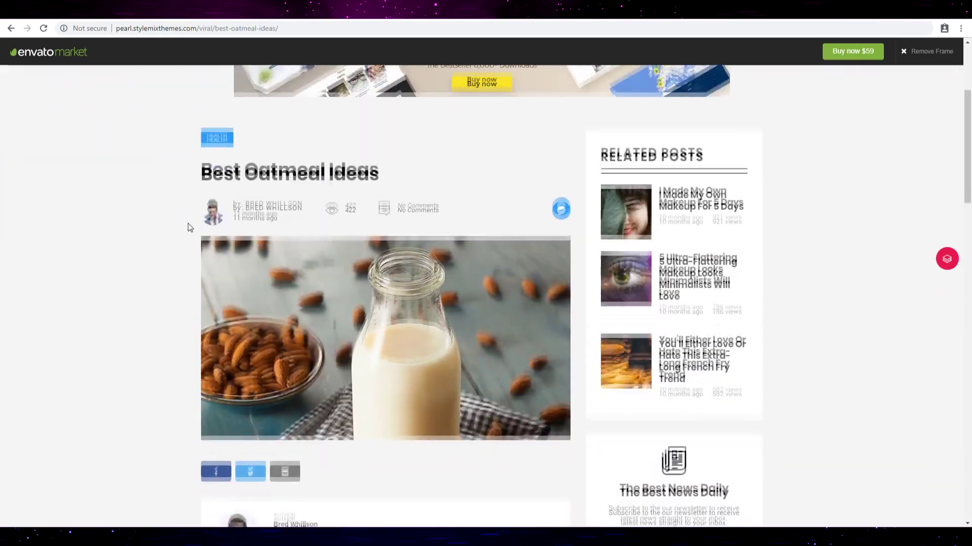
pyautogui.scroll(-2, 187, 224)
pyautogui.scroll(-3, 188, 224)
pyautogui.scroll(-3, 238, 207)
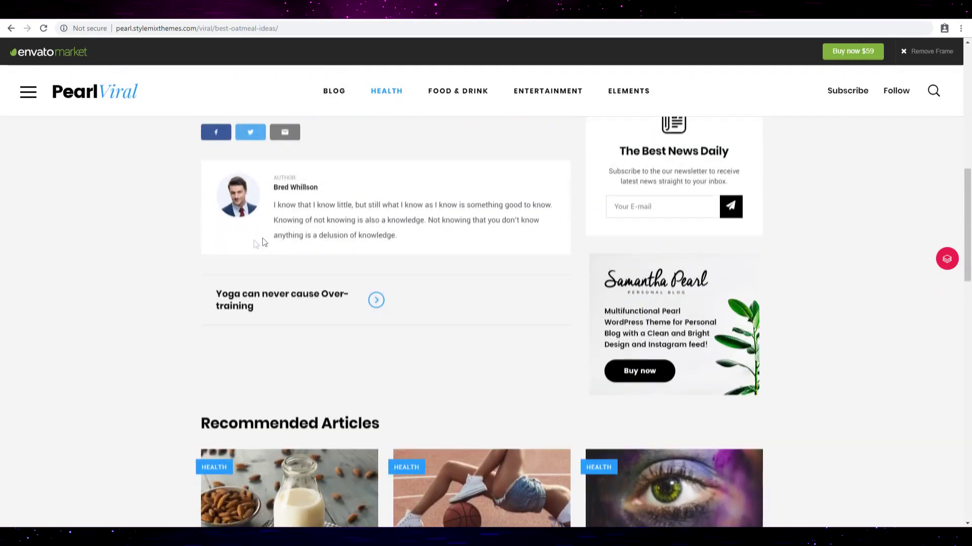
pyautogui.scroll(-2, 264, 243)
pyautogui.scroll(-2, 187, 281)
pyautogui.scroll(-1, 187, 281)
pyautogui.scroll(2, 187, 281)
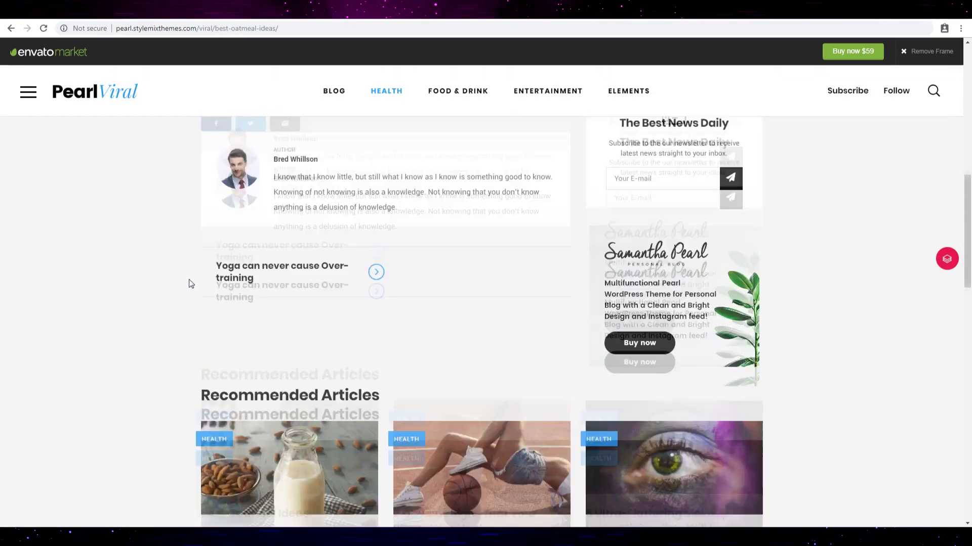
pyautogui.scroll(8, 188, 279)
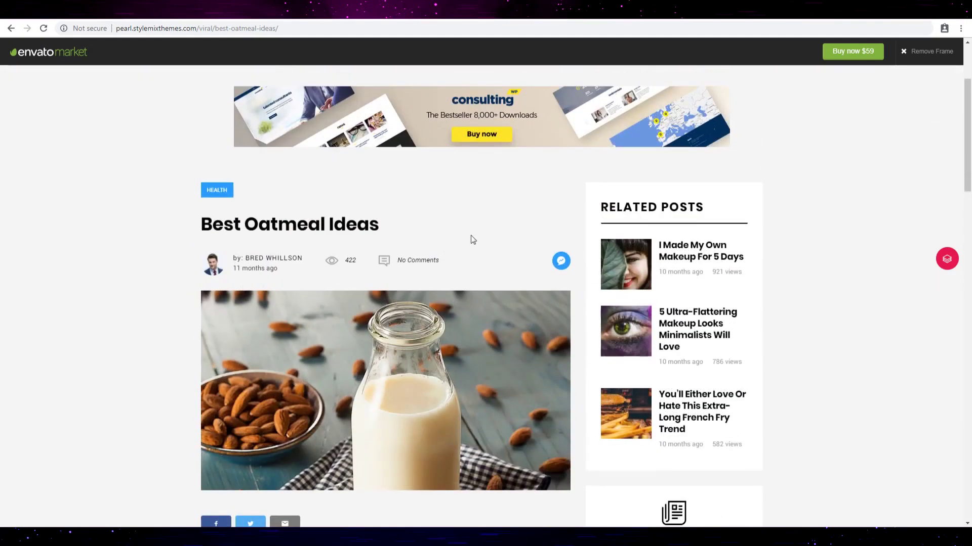
pyautogui.scroll(-2, 471, 235)
pyautogui.scroll(-3, 471, 234)
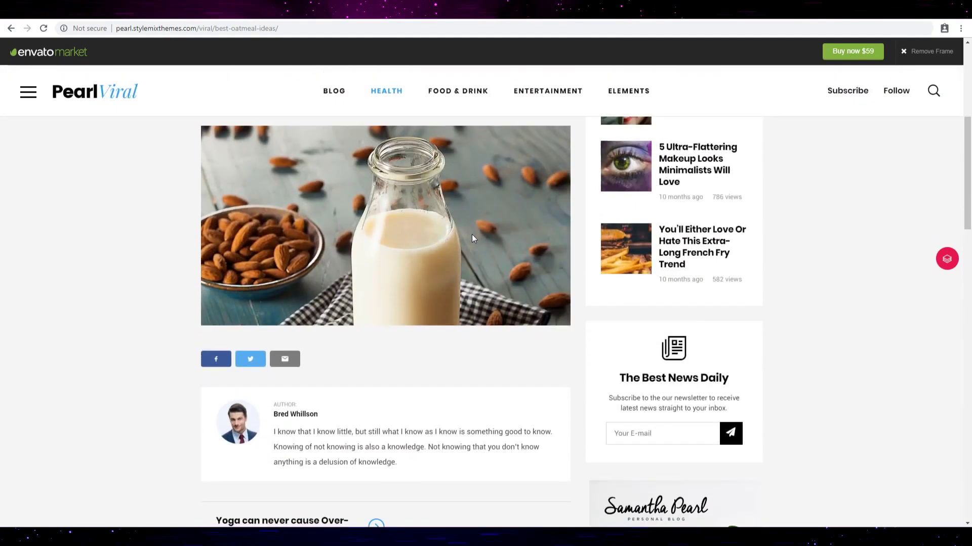
pyautogui.scroll(-5, 471, 235)
pyautogui.scroll(-4, 190, 297)
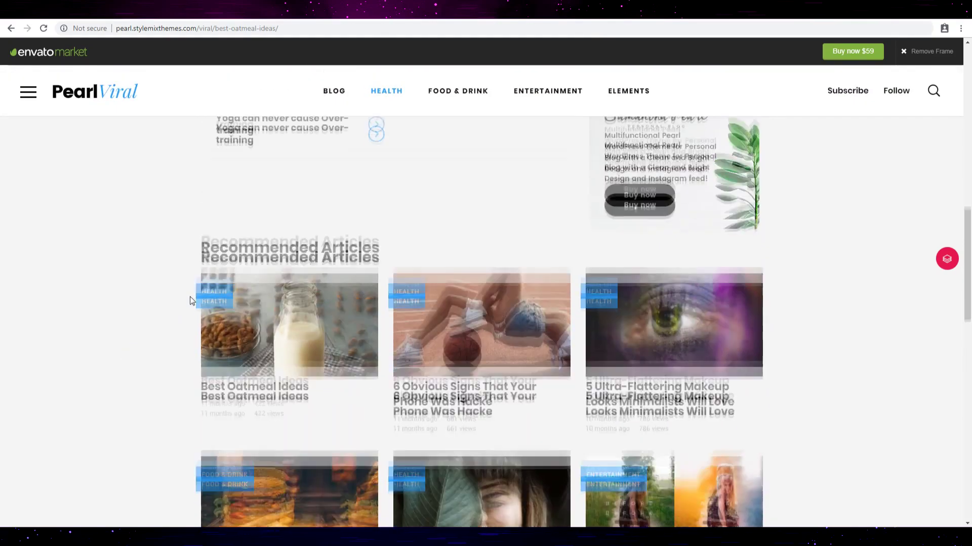
pyautogui.scroll(-3, 190, 297)
pyautogui.scroll(-5, 191, 297)
pyautogui.scroll(-4, 190, 297)
pyautogui.scroll(-3, 191, 297)
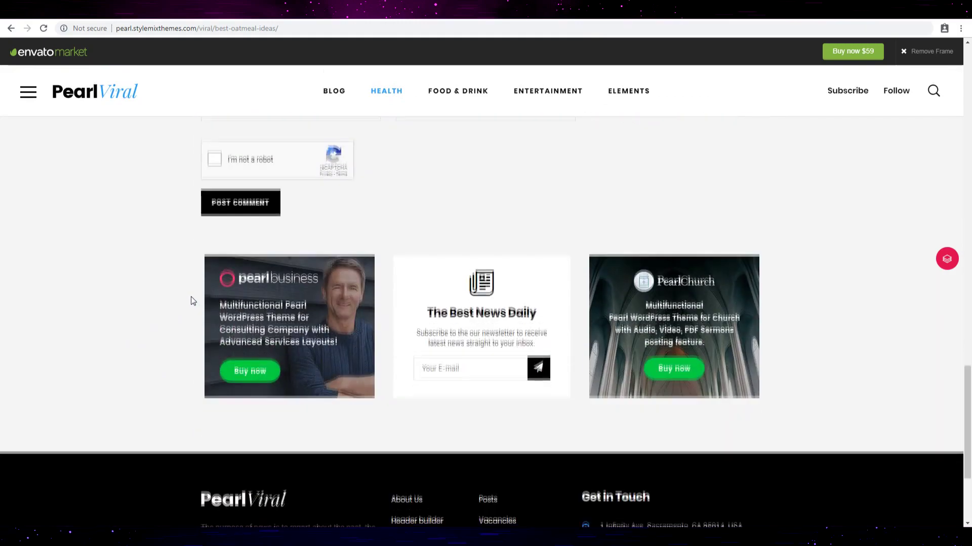
pyautogui.scroll(-3, 191, 297)
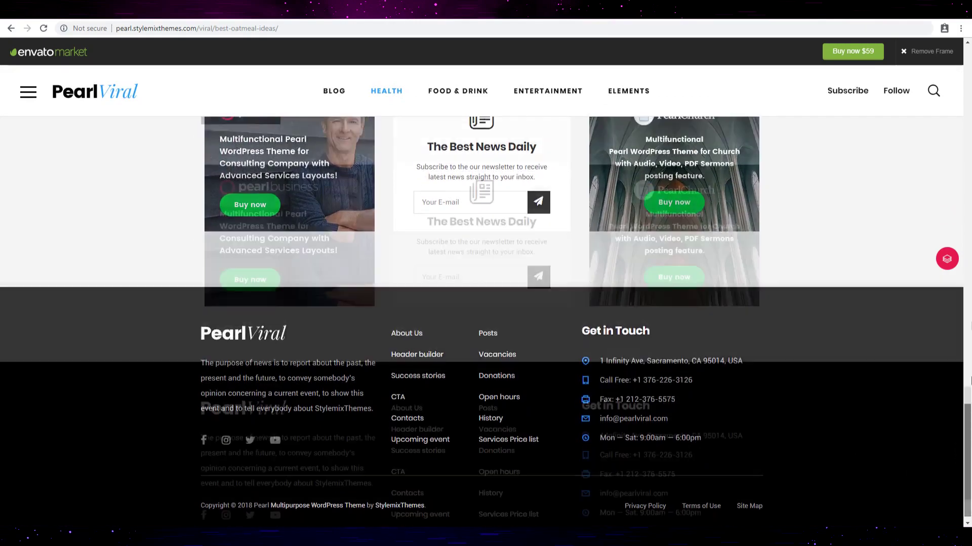
pyautogui.moveTo(965, 456); pyautogui.dragTo(965, 92)
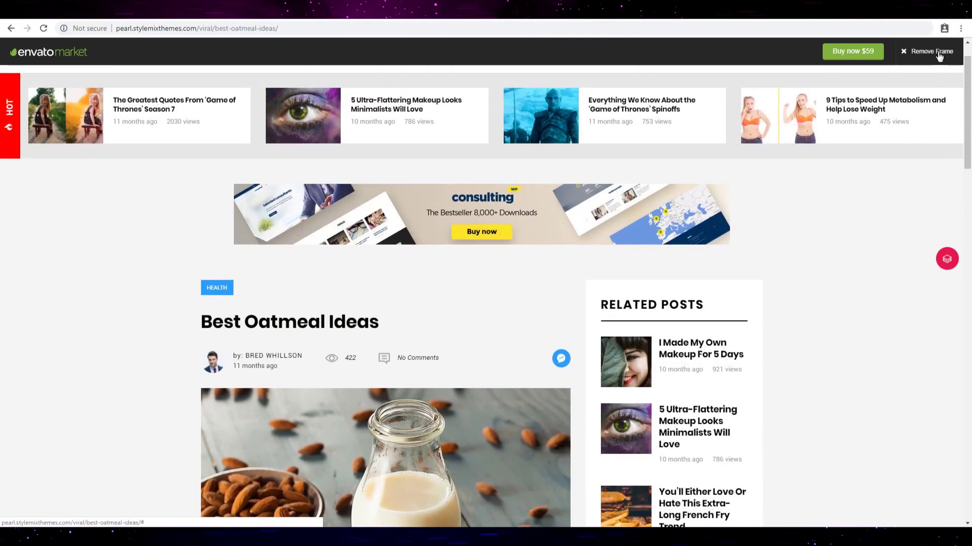